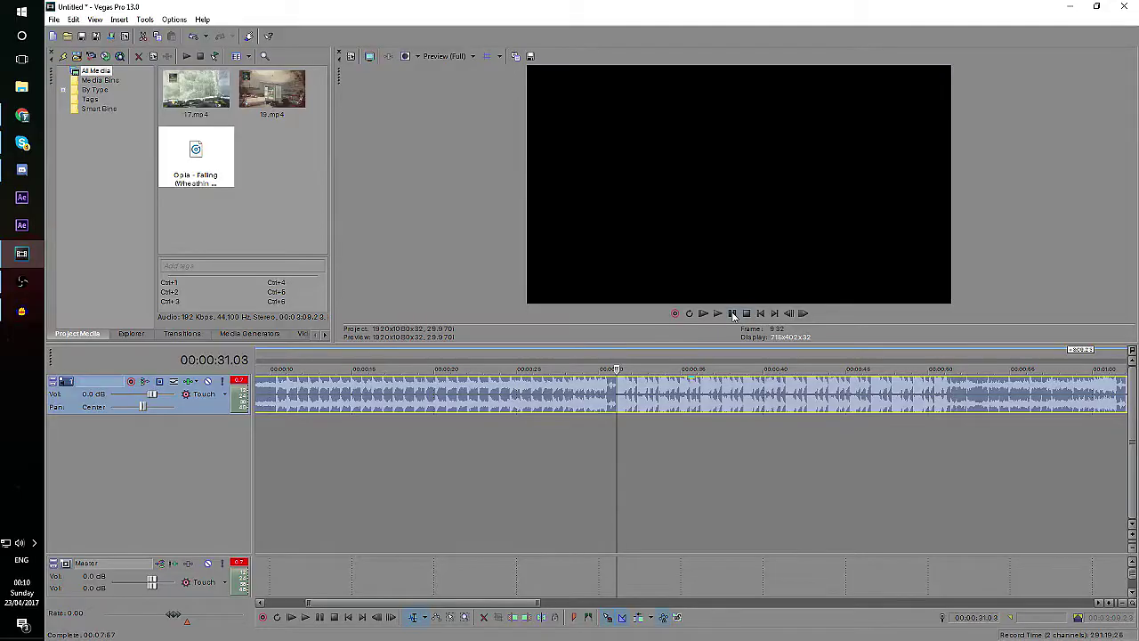
- Insert an empty video track above the song's audio track
scroll(659, 416, "down", 4)
right_click(1117, 393)
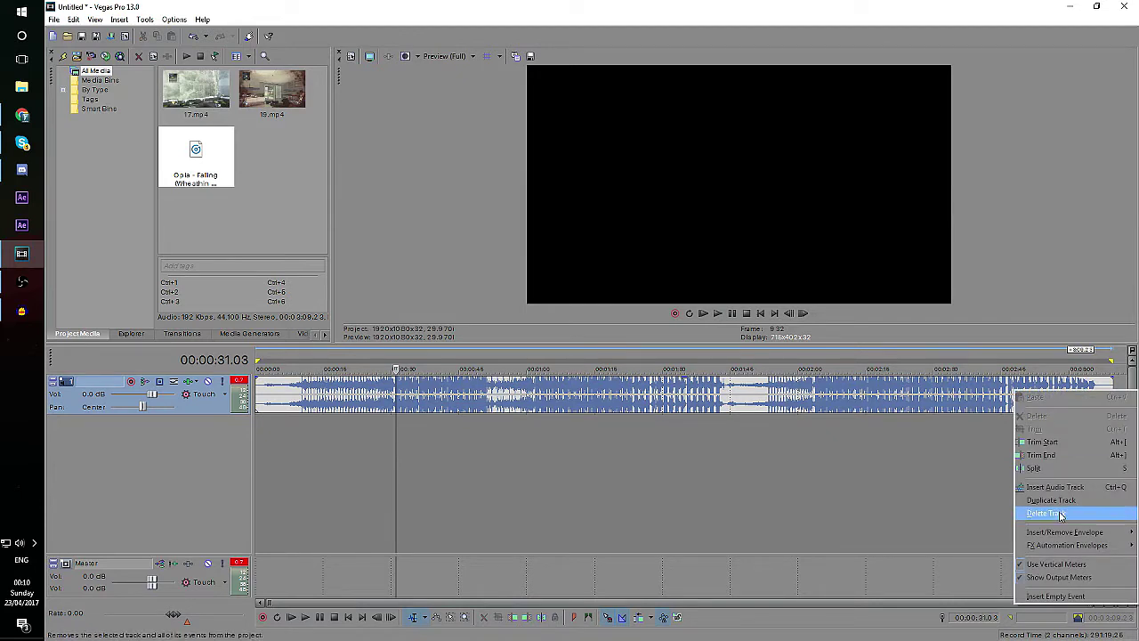
right_click(854, 518)
left_click(890, 555)
- Examine the sections of the song's waveform and place the playhead at 00:00:10.07, where the beat starts after the intro
left_click_drag(400, 396, 685, 396)
left_click(375, 406)
left_click_drag(293, 395, 792, 412)
left_click(875, 408)
left_click_drag(963, 400, 894, 395)
left_click(294, 394)
left_click(559, 394)
left_click(428, 394)
left_click(300, 394)
left_click(311, 394)
left_click(368, 394)
left_click(287, 394)
left_click(301, 395)
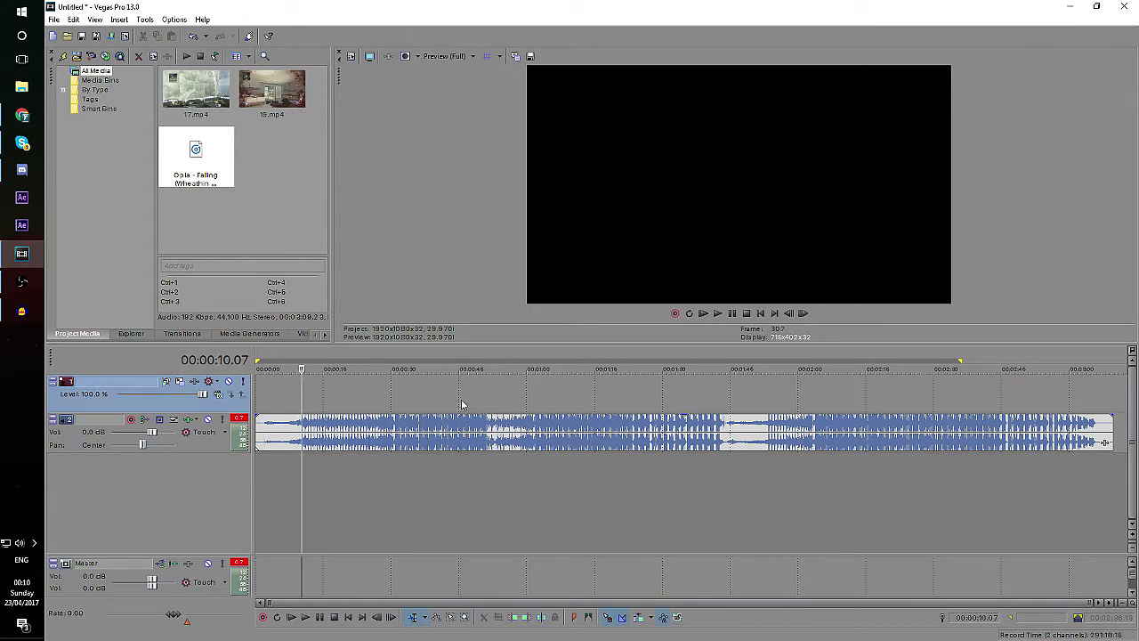
- Play the song from 00:00:10.07 and around the 30-second mark to locate the drop
left_click(727, 315)
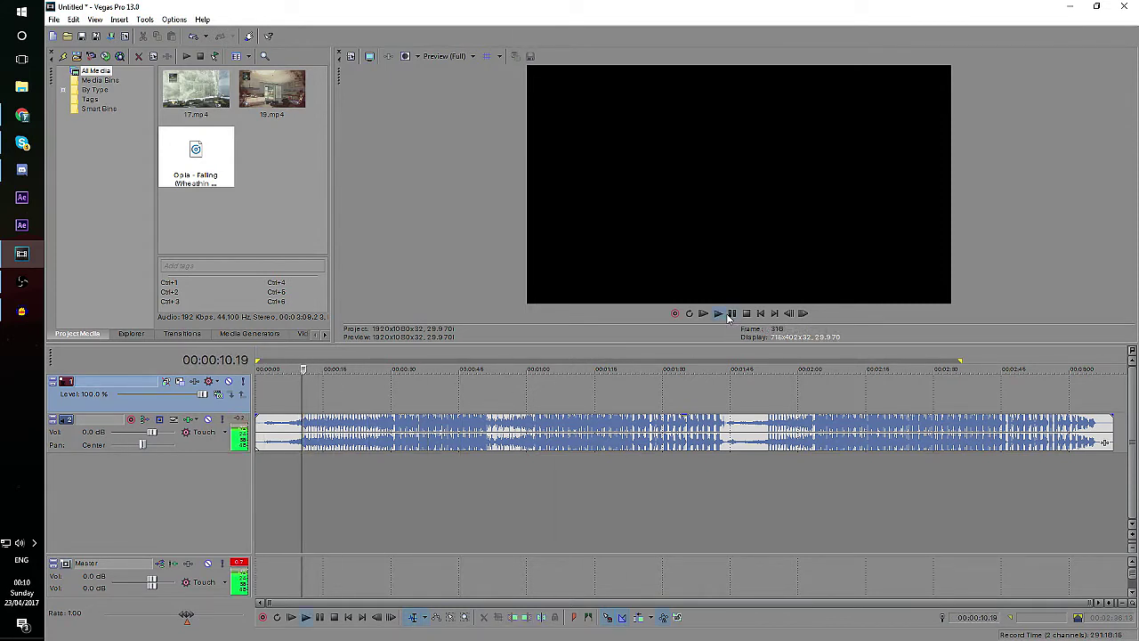
scroll(703, 366, "up", 3)
left_click(747, 361)
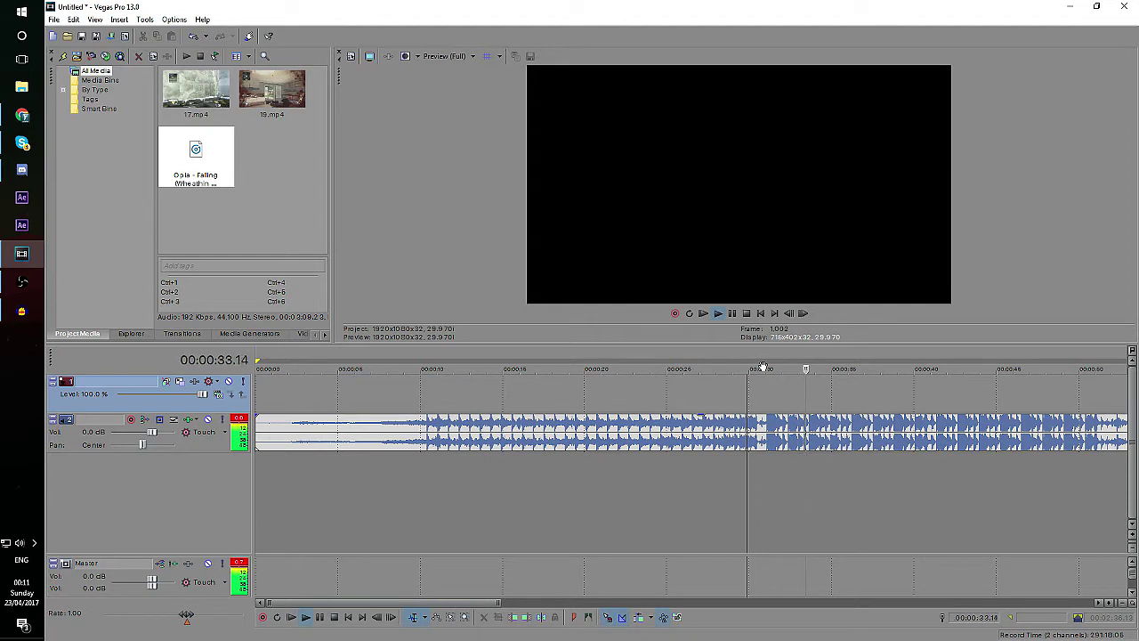
left_click(732, 315)
left_click_drag(821, 399, 740, 431)
left_click(733, 313)
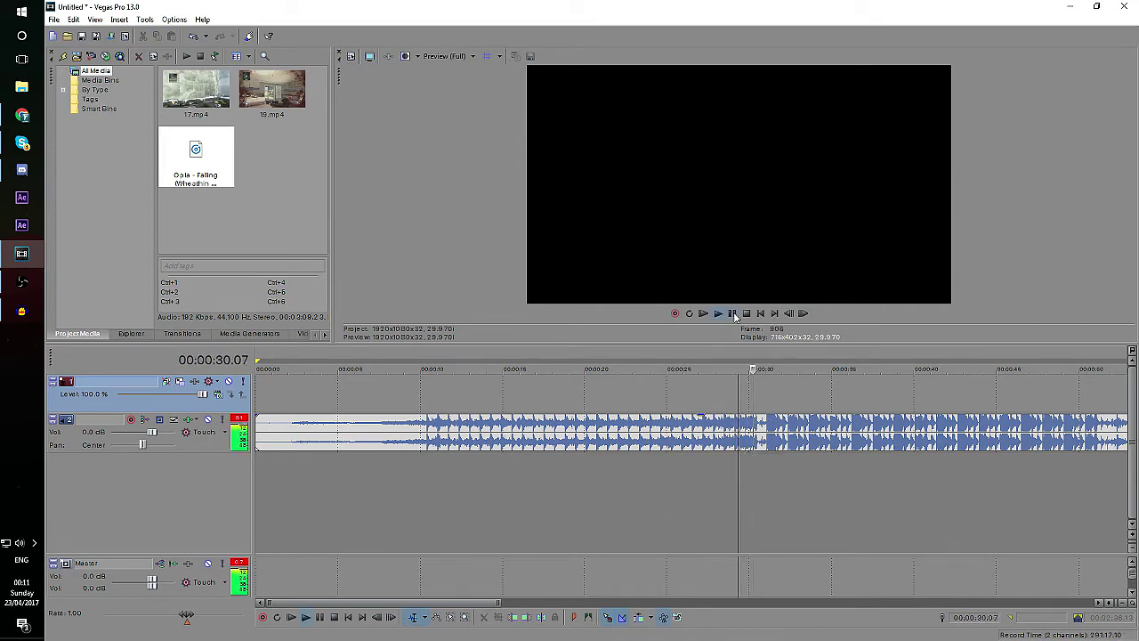
- Place a marker on the first beat of the drop at 00:00:31.02
left_click(733, 312)
scroll(715, 415, "up", 5)
left_click(802, 319)
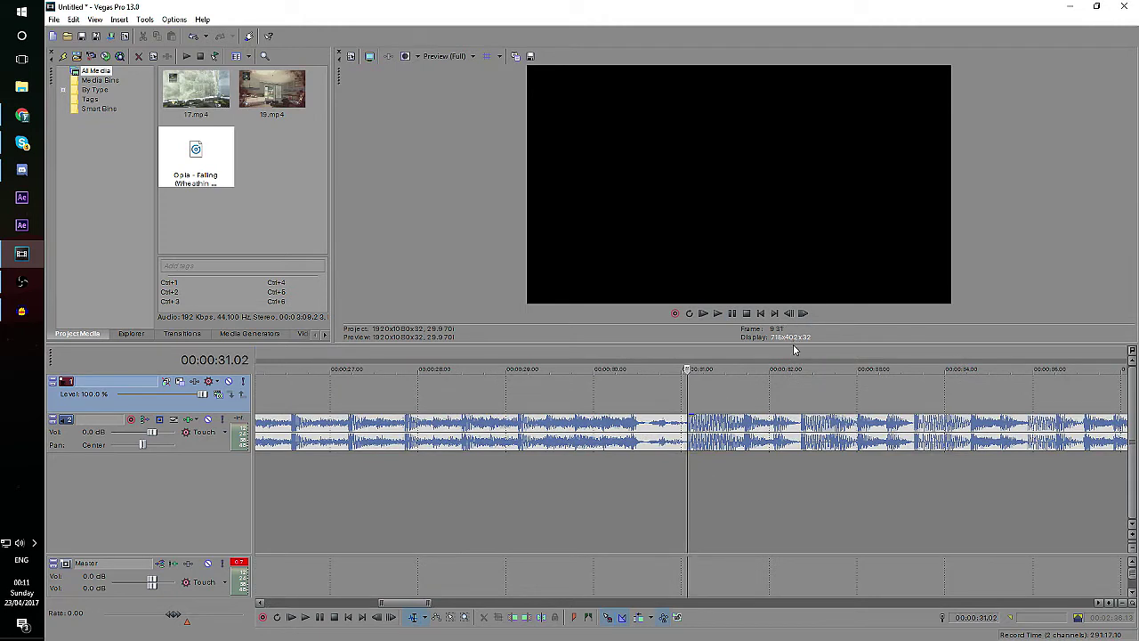
key("m")
- Play on from the first marker and place a marker on the next heavy beat at 00:00:32.11
left_click(795, 350)
left_click(734, 314)
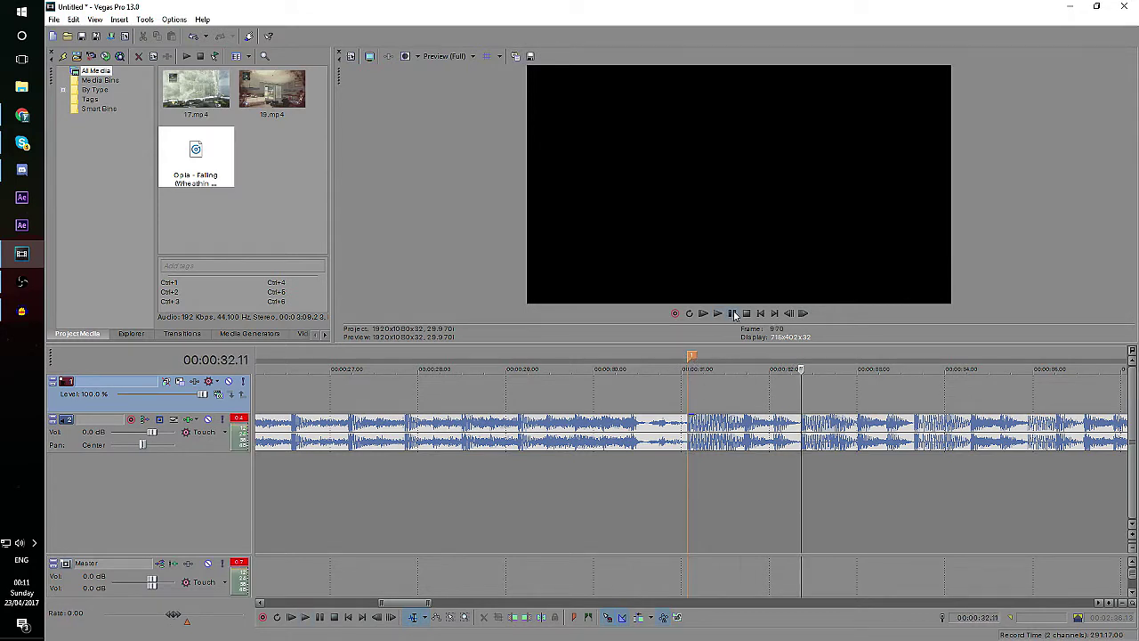
key("m")
key("Return")
scroll(880, 461, "down", 3)
- Place a beat marker at 00:00:33.20 and play the song from the first marker
left_click(731, 314)
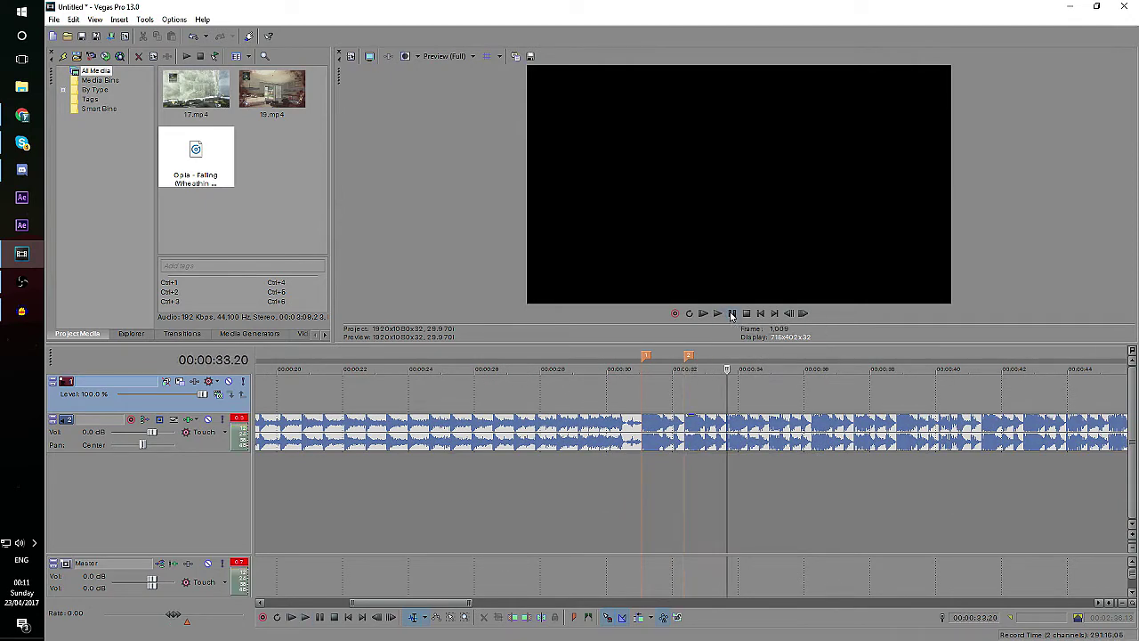
key("m")
left_click(731, 314)
left_click(648, 358)
left_click(732, 314)
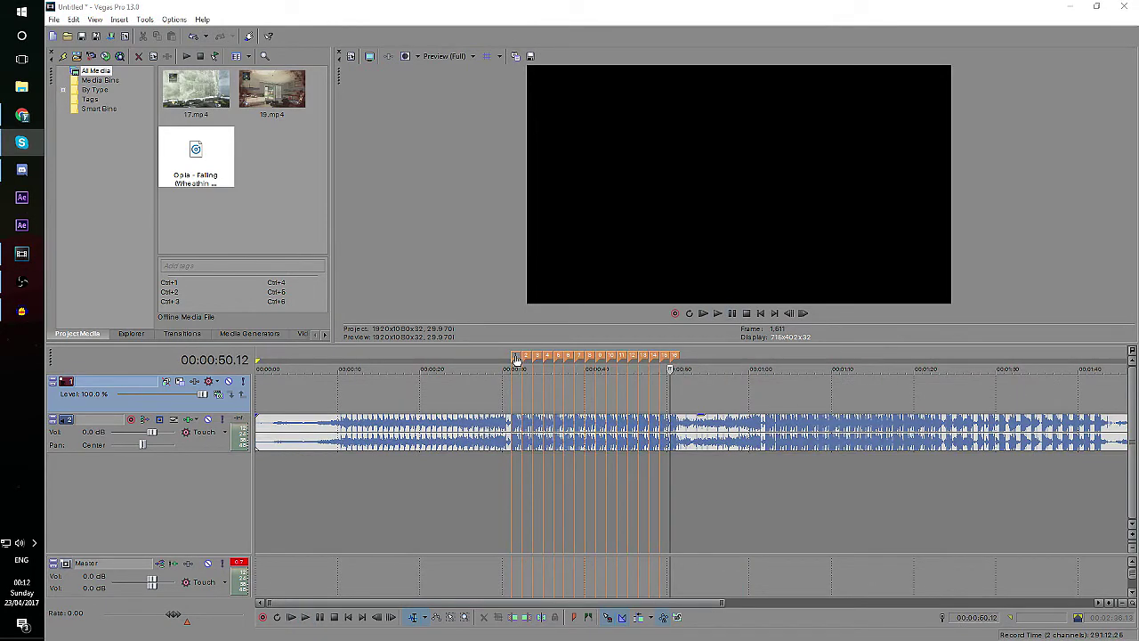
- Play the song from the first marker to check the beat markers, and return the playhead to 00:00:31.02
scroll(525, 365, "up", 3)
scroll(578, 372, "down", 4)
scroll(579, 372, "up", 2)
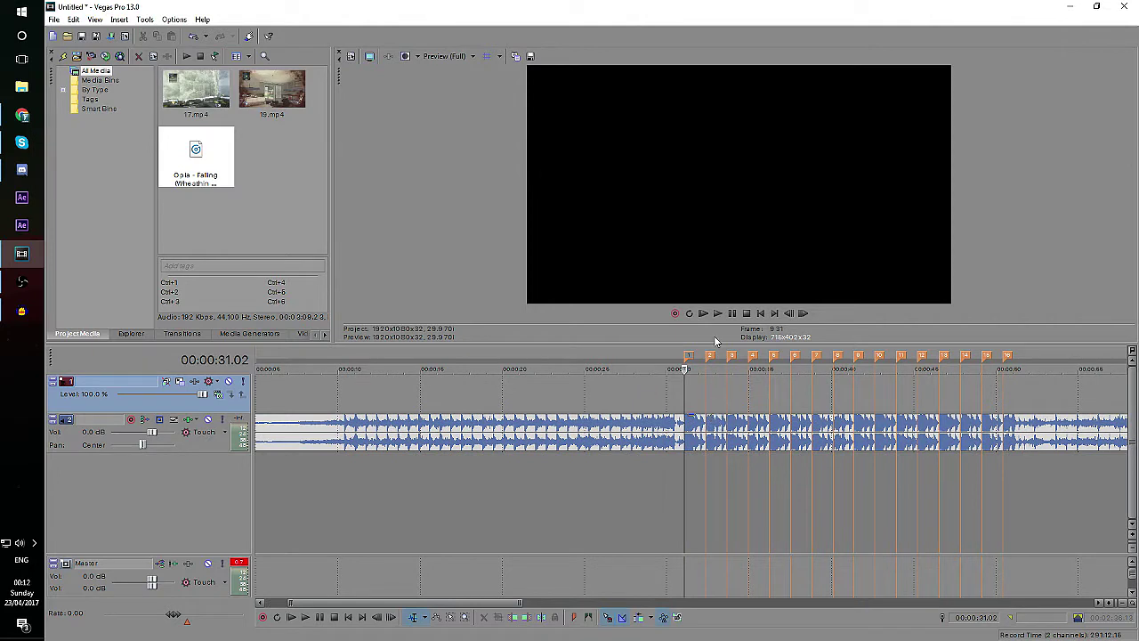
left_click(733, 313)
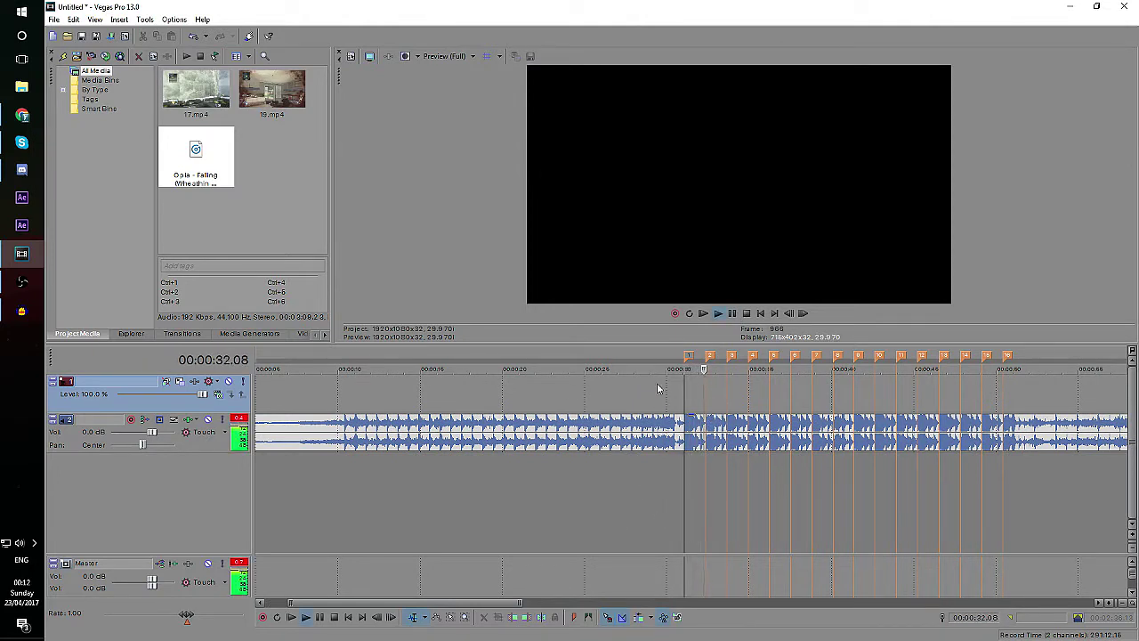
left_click(731, 315)
left_click(690, 359)
scroll(803, 513, "down", 2)
scroll(805, 494, "up", 2)
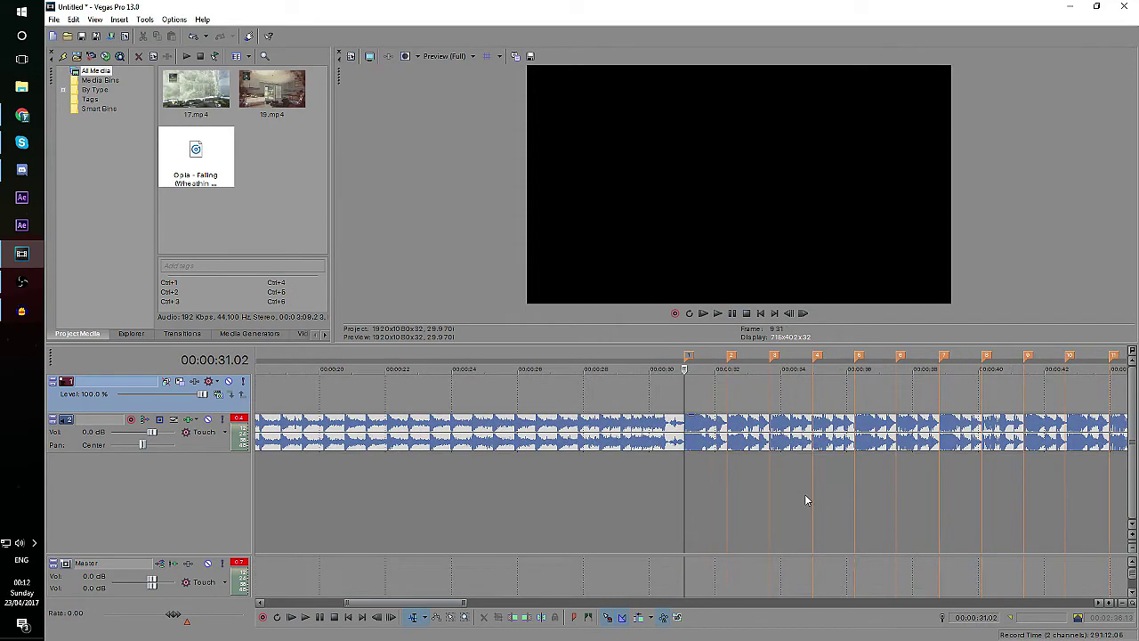
scroll(784, 482, "down", 2)
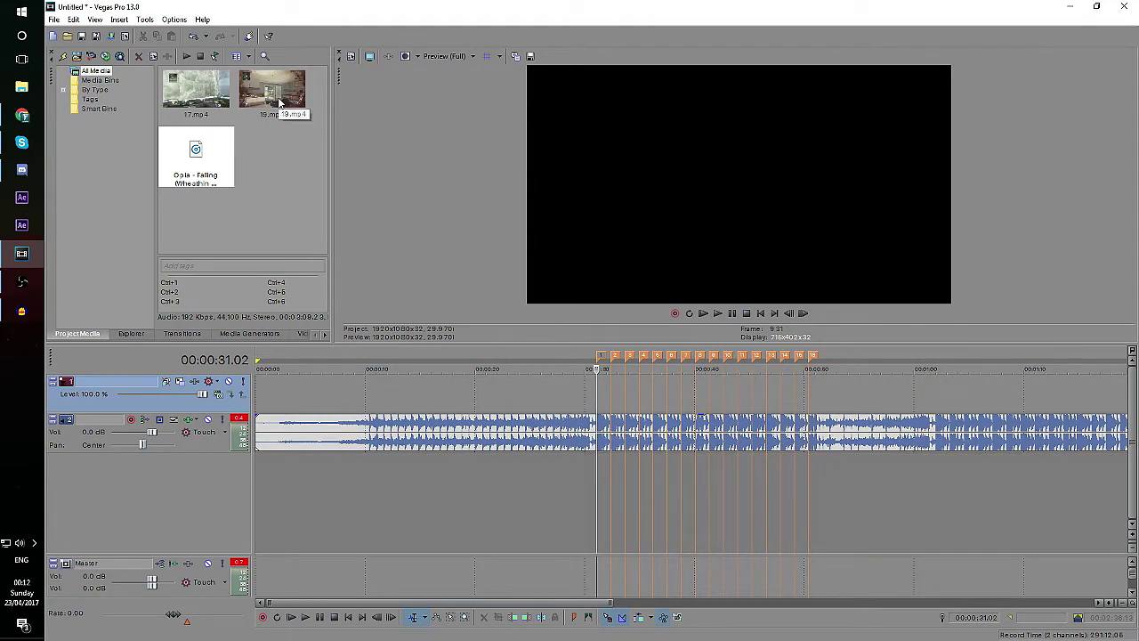
- Add 19.mp4 to the video track without matching the project video settings to it, and delete the clip's audio
left_click_drag(257, 95, 566, 408)
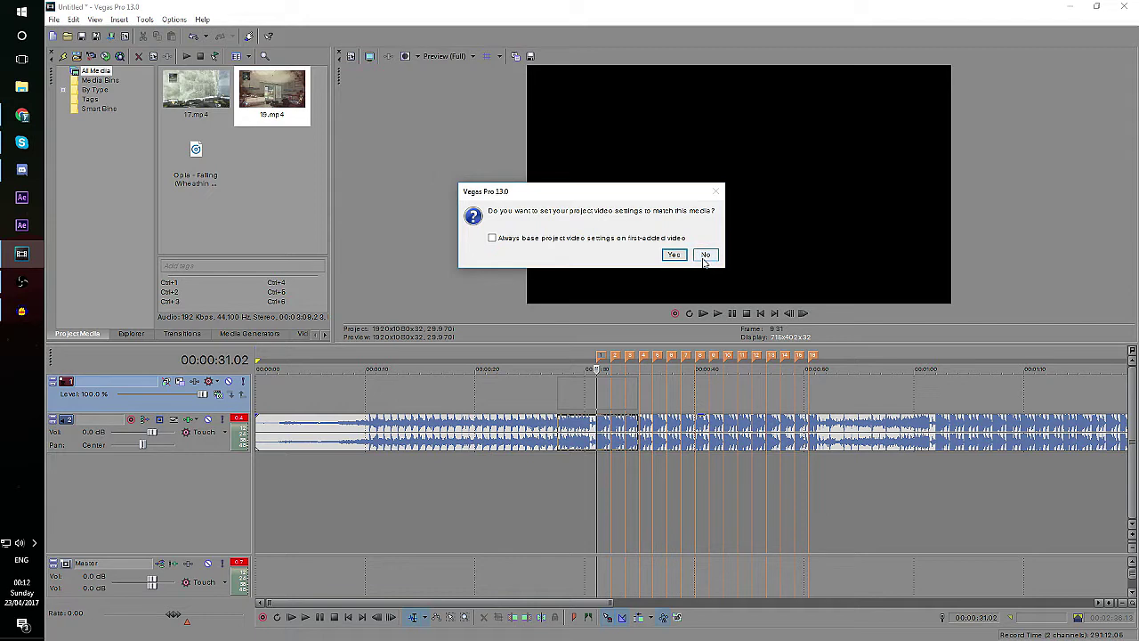
left_click(705, 256)
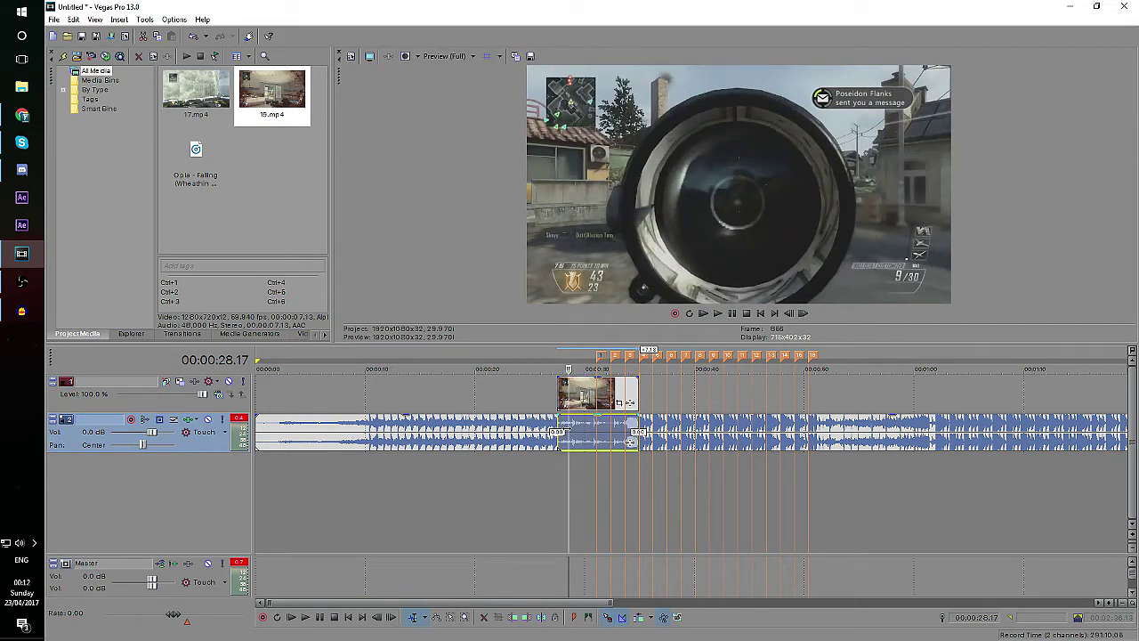
left_click(576, 407)
left_click(589, 431)
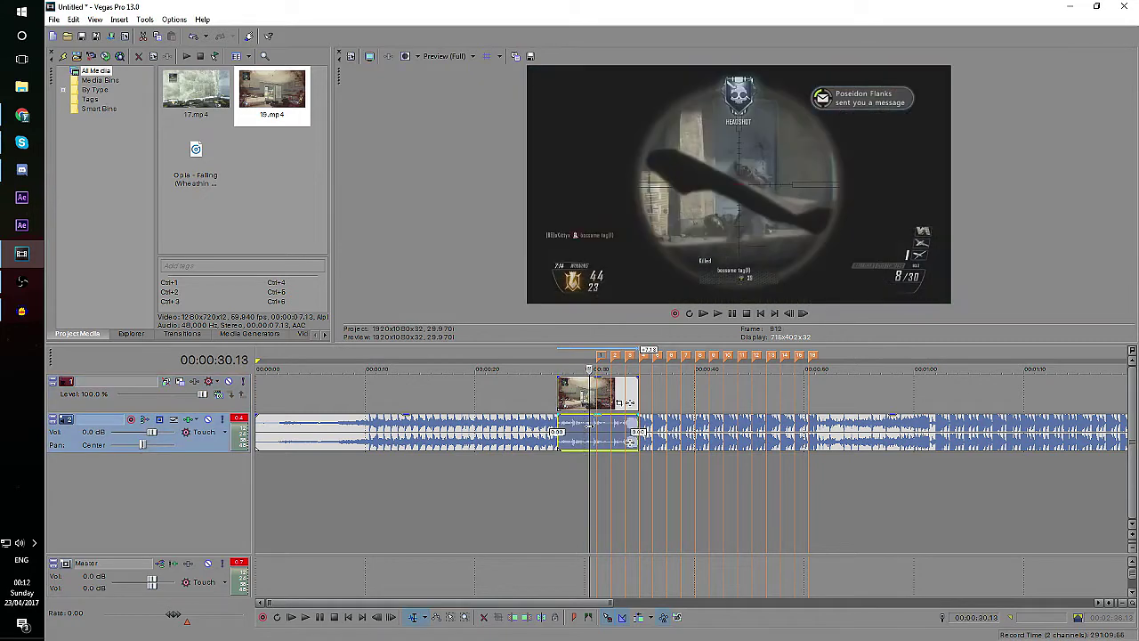
key("Delete")
- Move the 19.mp4 clip earlier on the video track so that it ends just past the first marker
left_click(600, 359)
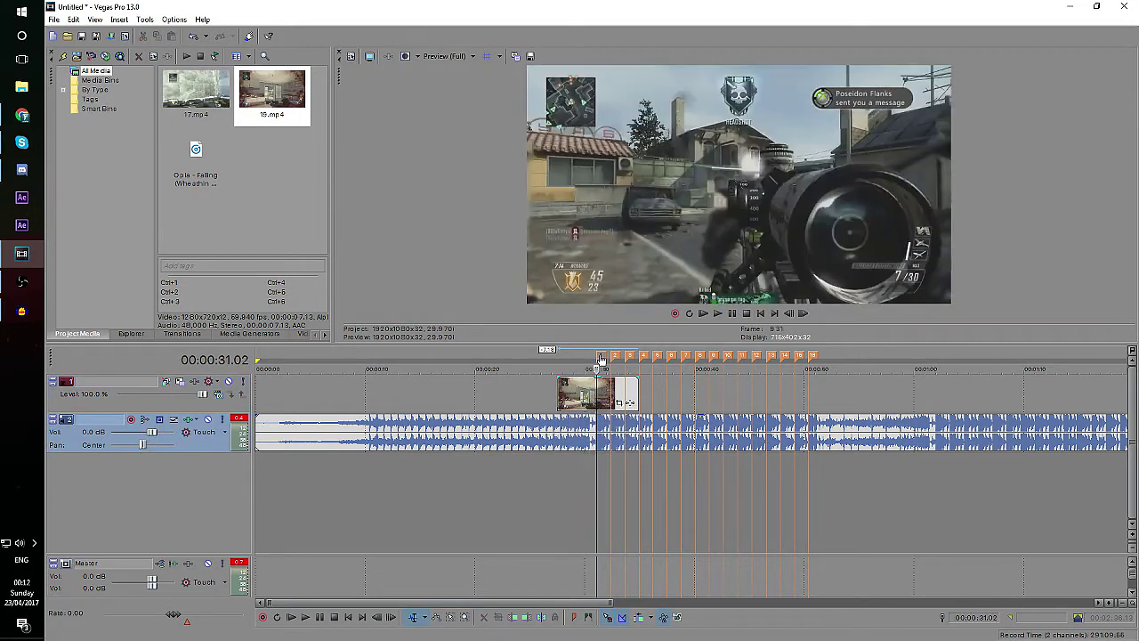
scroll(608, 389, "up", 5)
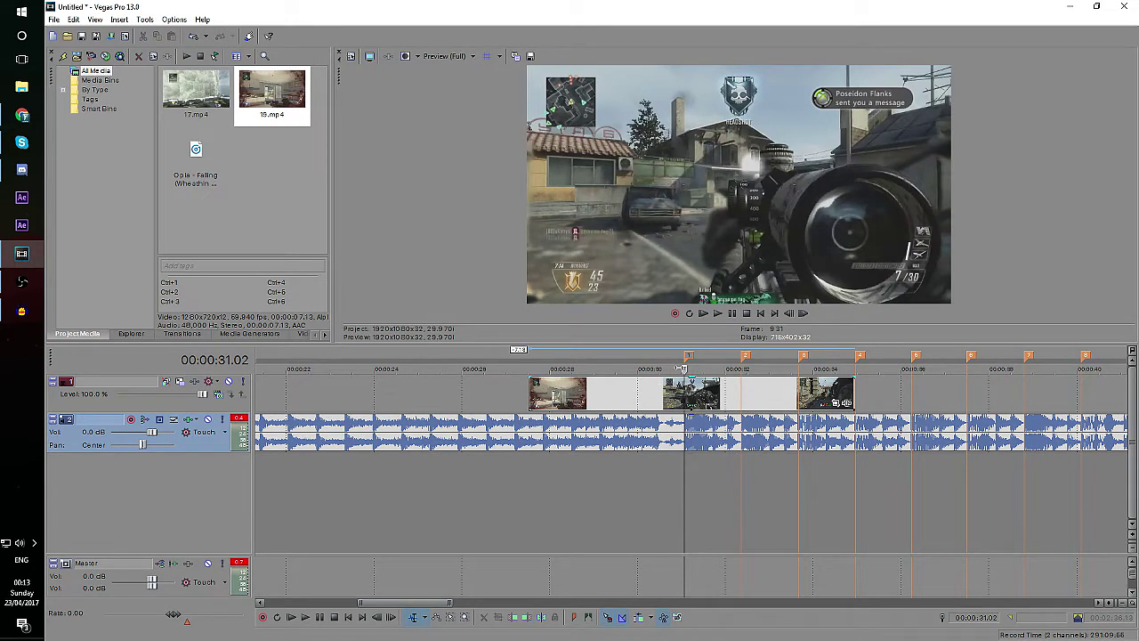
left_click_drag(694, 383, 531, 394)
left_click(400, 382)
left_click(412, 390)
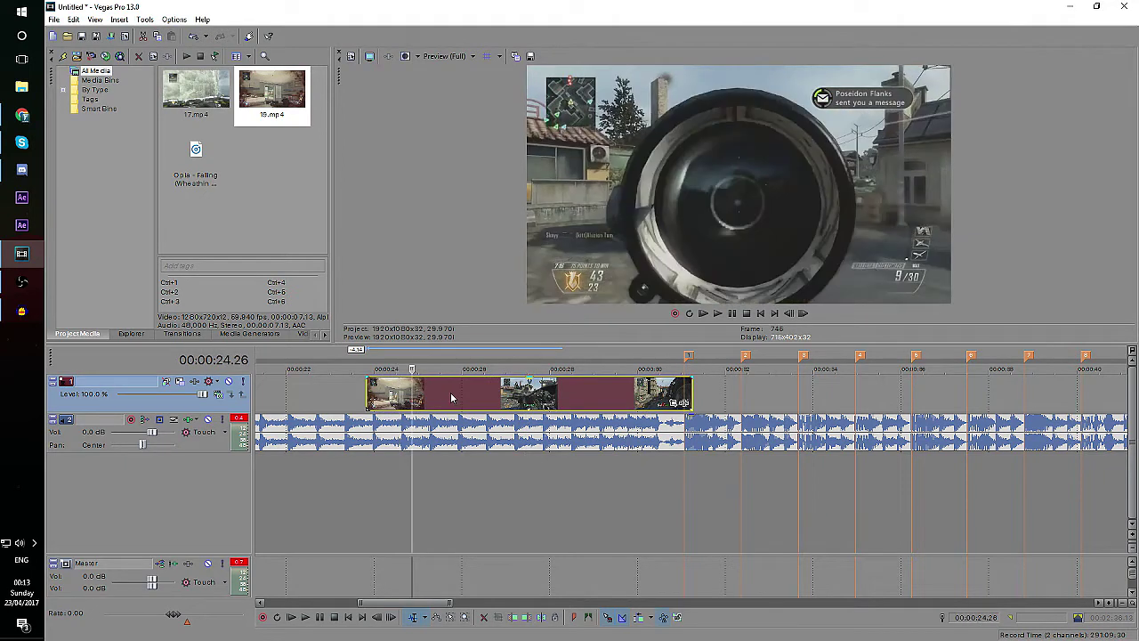
- Trim the beginning of the 19.mp4 clip so that it starts at about 00:00:24.03
left_click(363, 394)
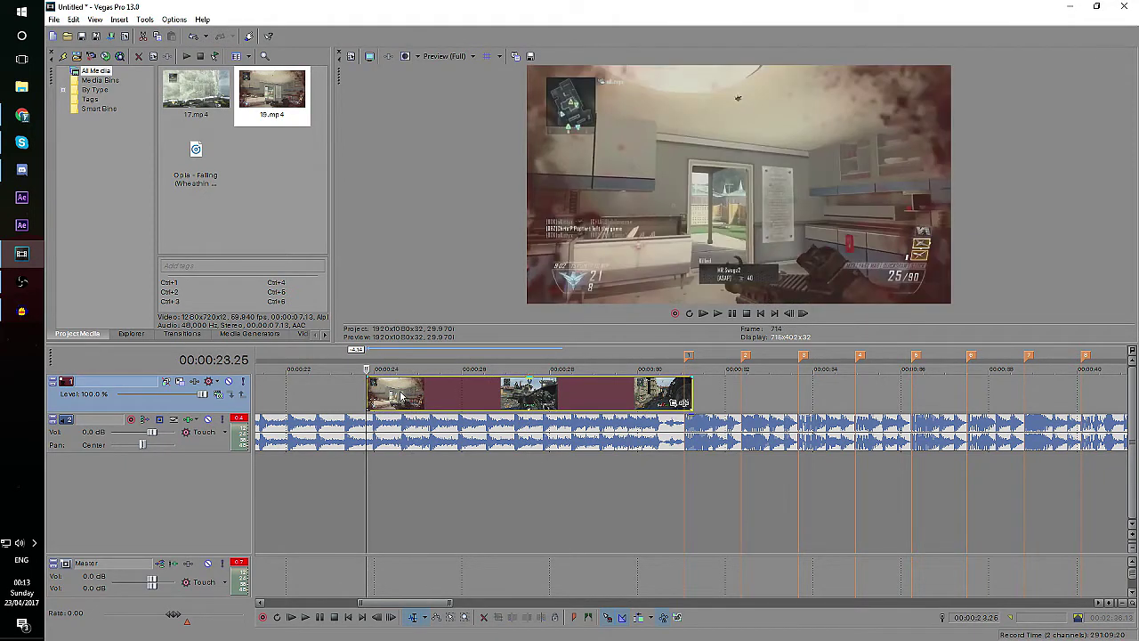
mouse_move(366, 389)
left_mouse_down()
mouse_move(381, 391)
mouse_move(363, 395)
left_mouse_up()
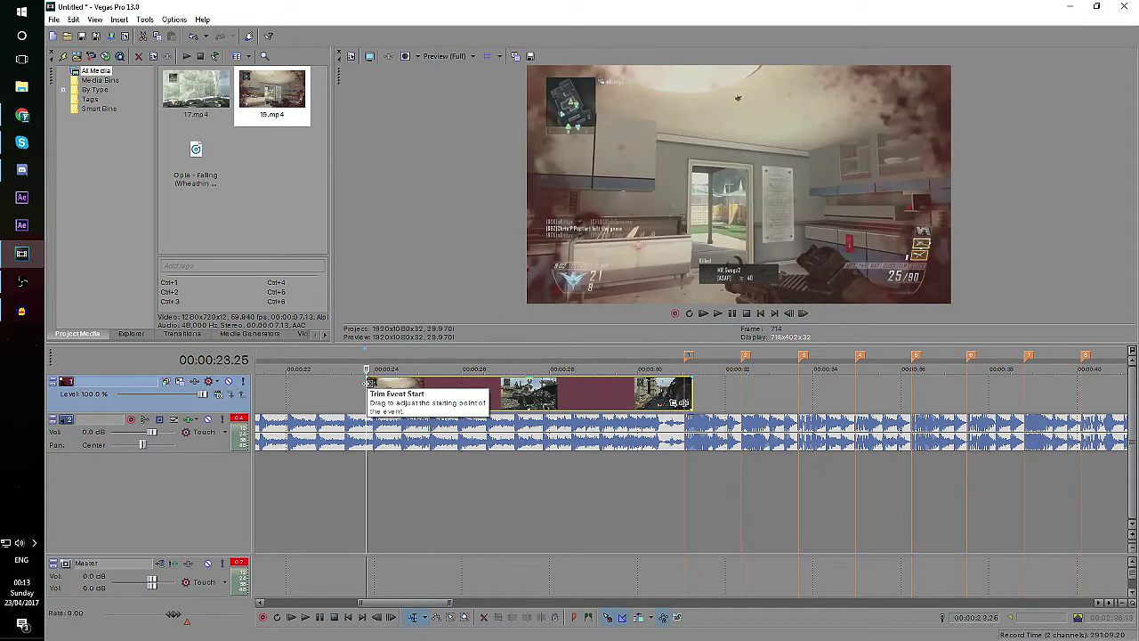
mouse_move(368, 383)
left_mouse_down()
mouse_move(391, 387)
mouse_move(378, 386)
left_mouse_up()
left_click(388, 390)
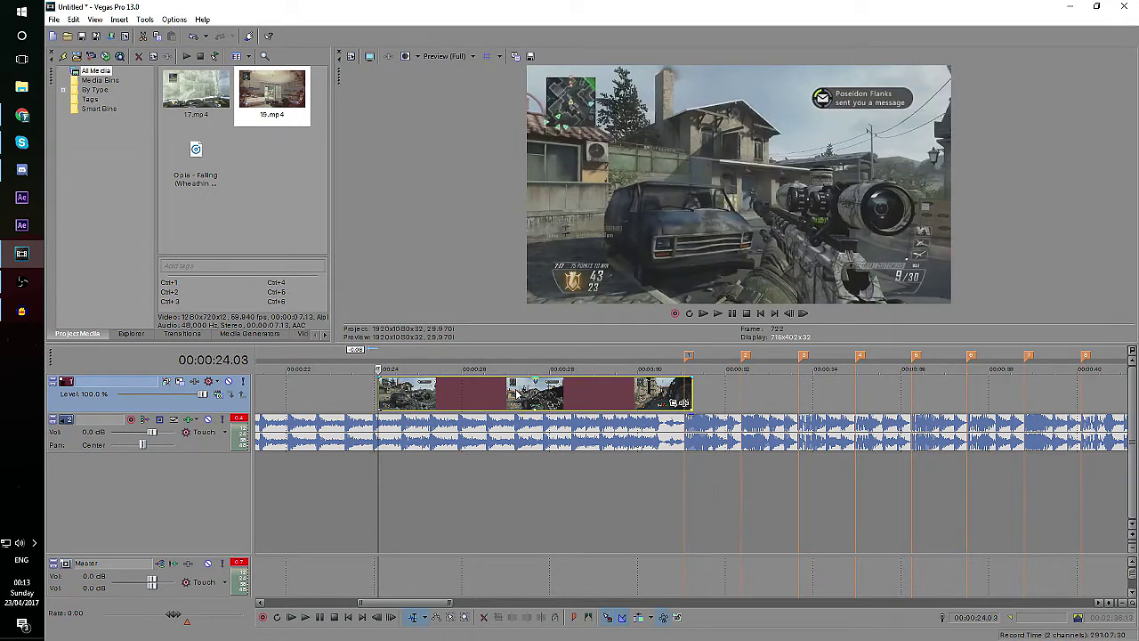
- Insert a Velocity envelope on the 19.mp4 clip and raise its line to the top of the clip
right_click(515, 390)
mouse_move(622, 523)
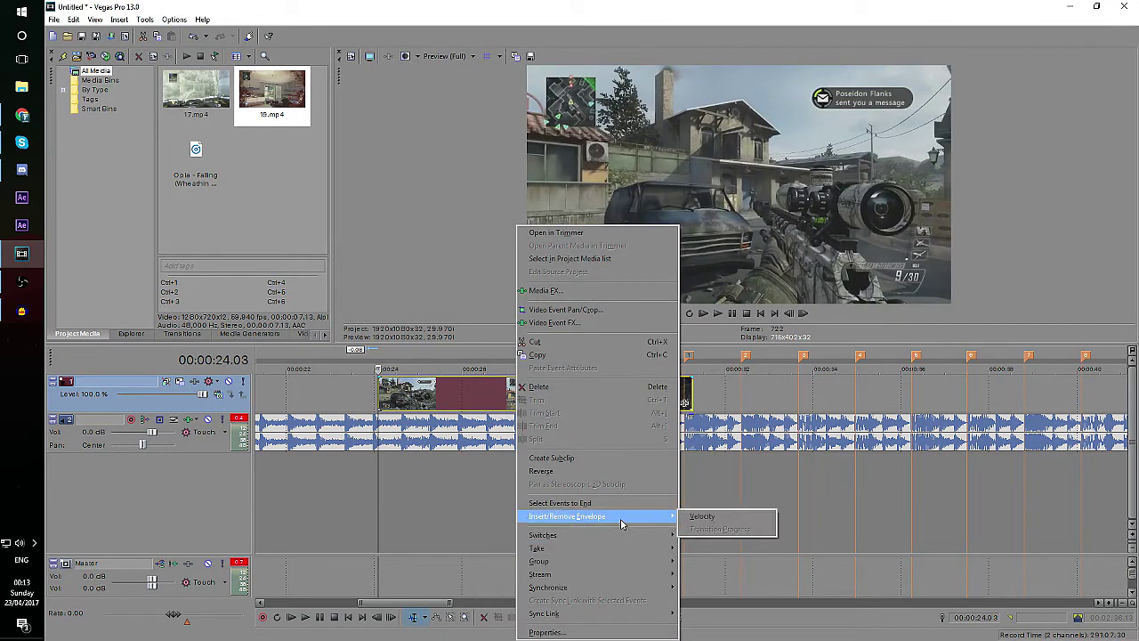
left_click(688, 518)
scroll(529, 470, "up", 3)
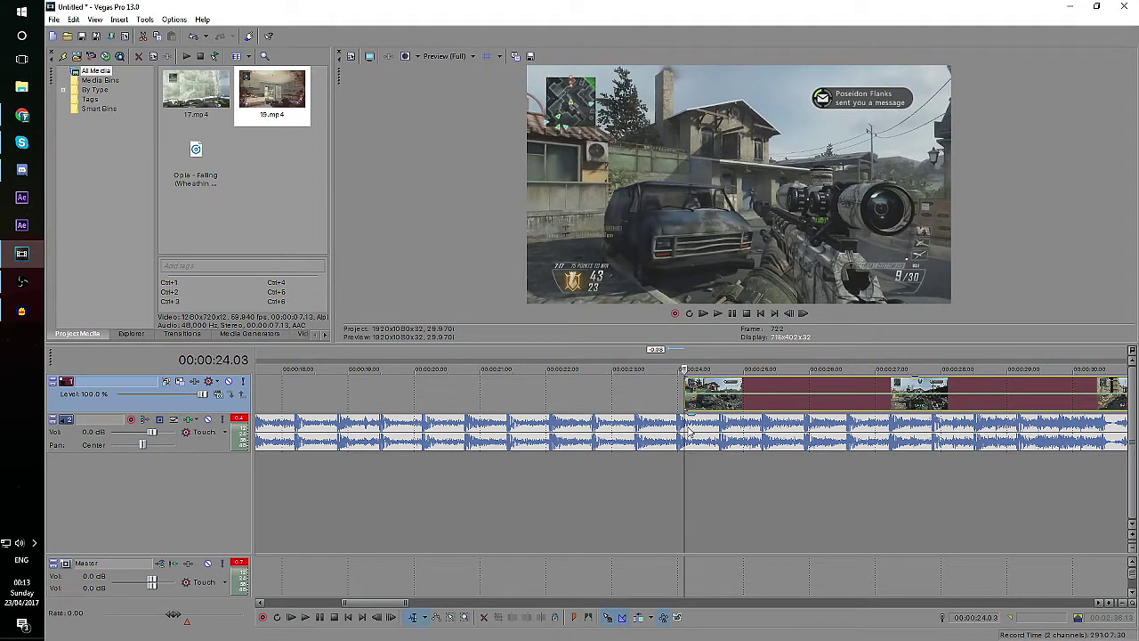
scroll(688, 430, "down", 2)
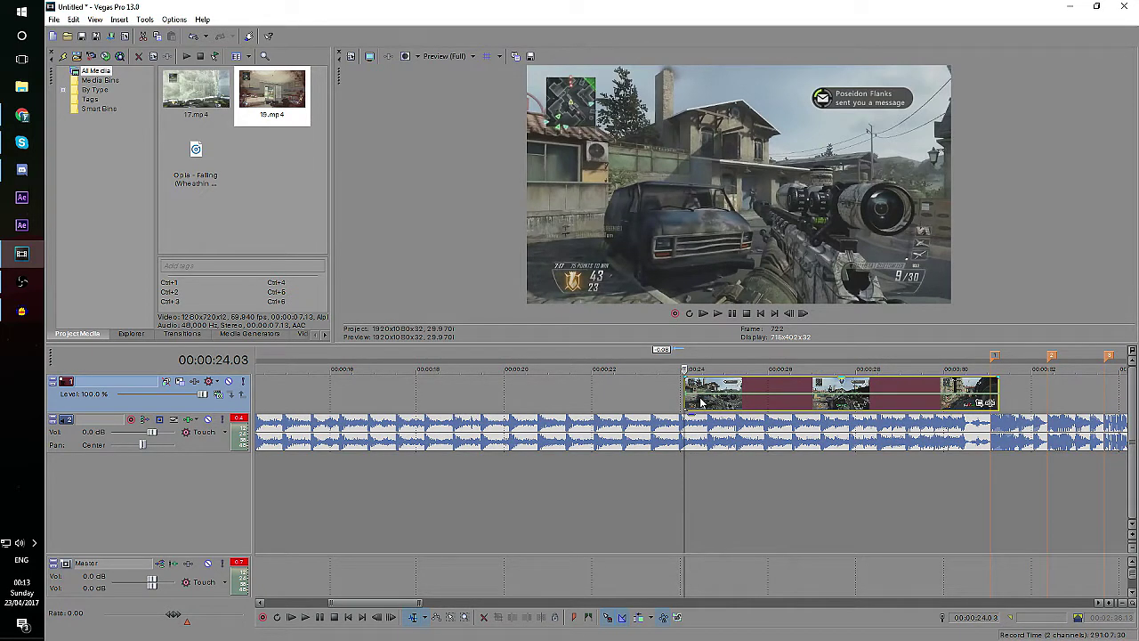
scroll(699, 401, "up", 3)
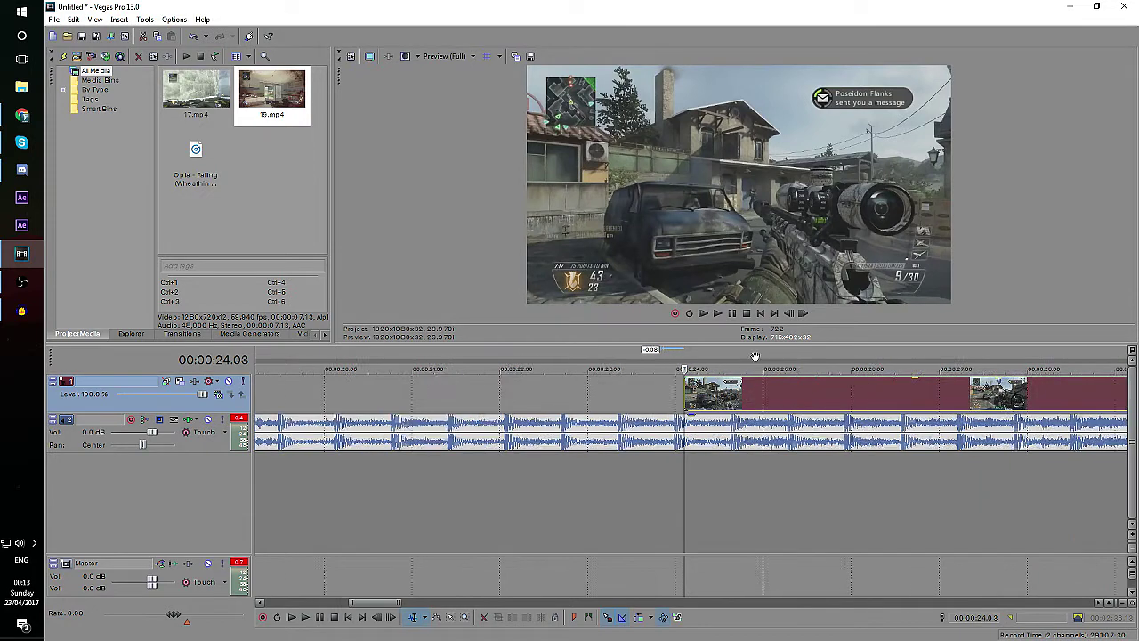
- Preview the opening frames of the sped-up clip around 00:00:24.09 and return the playhead to the clip's start
left_click(801, 316)
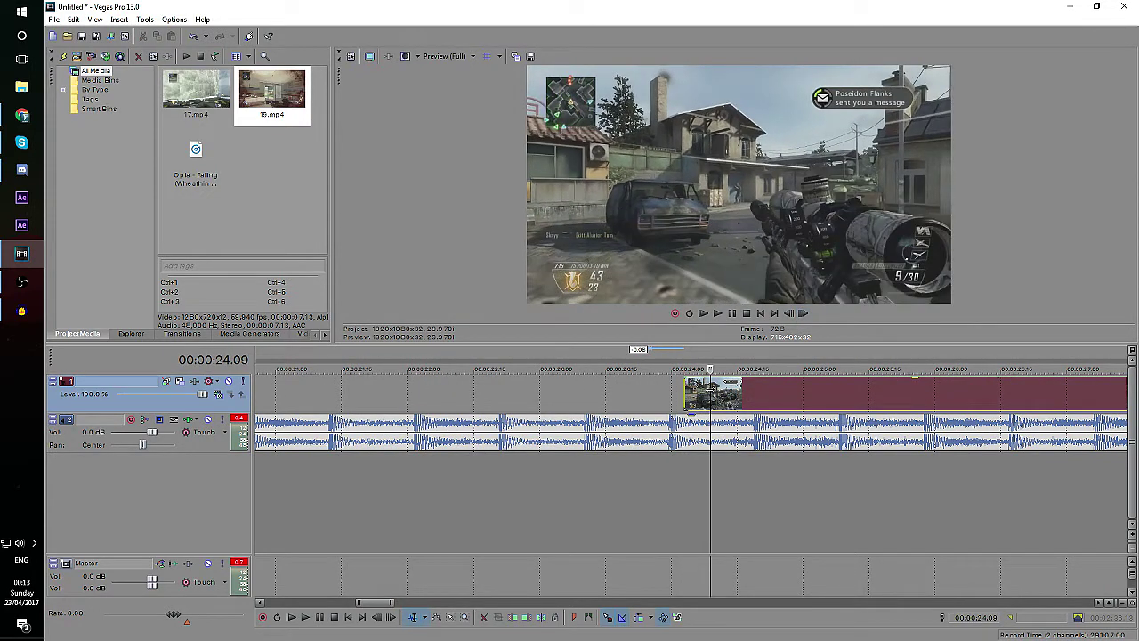
left_click(719, 385)
left_click_drag(719, 385, 711, 388)
left_click(728, 314)
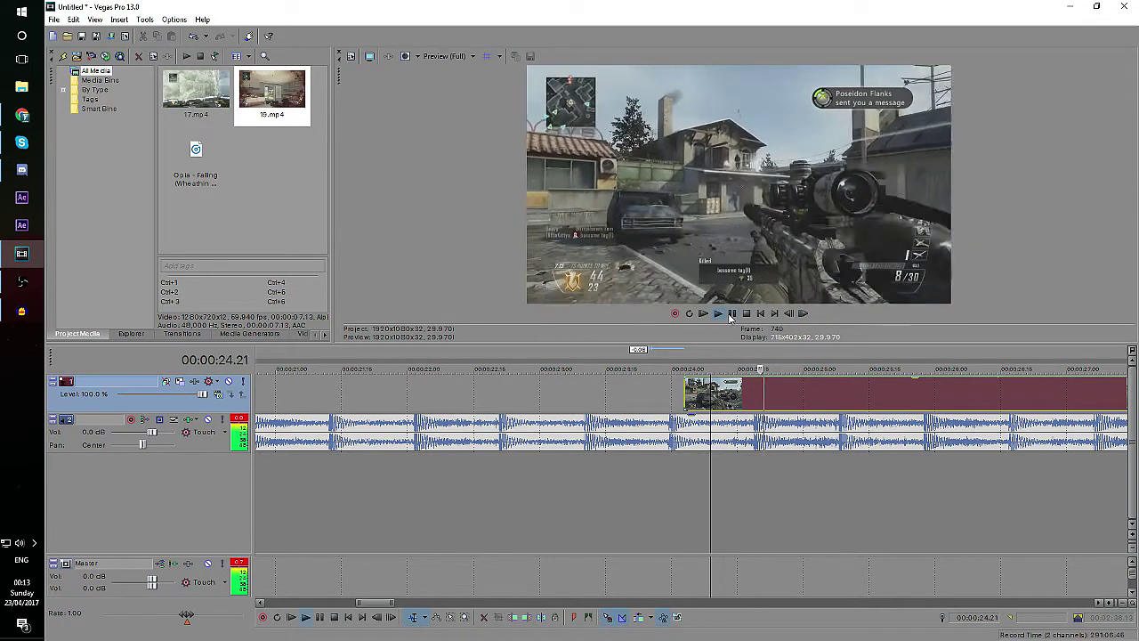
left_click(686, 354)
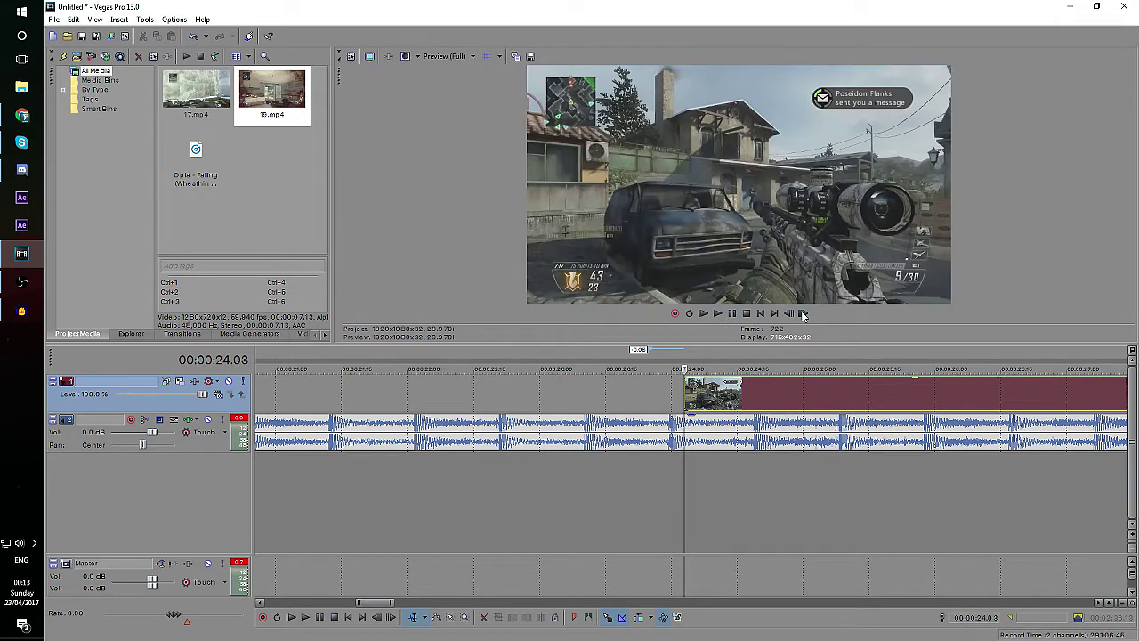
- Add a velocity envelope point at 00:00:24.08 and set it to 50% forward velocity
left_click(707, 383)
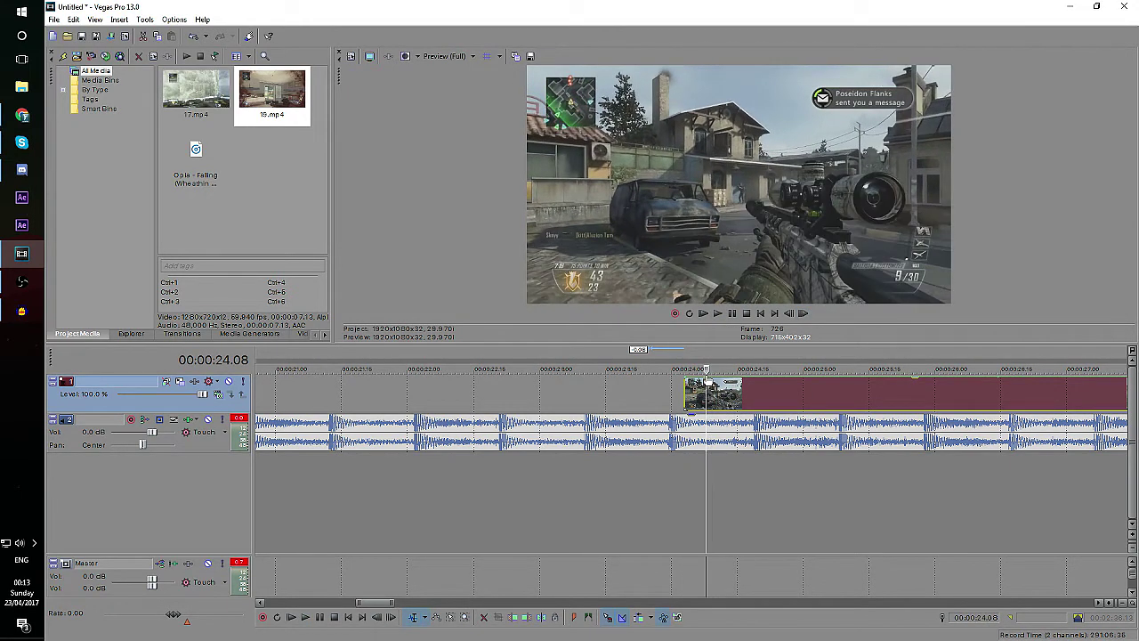
scroll(700, 386, "up", 2)
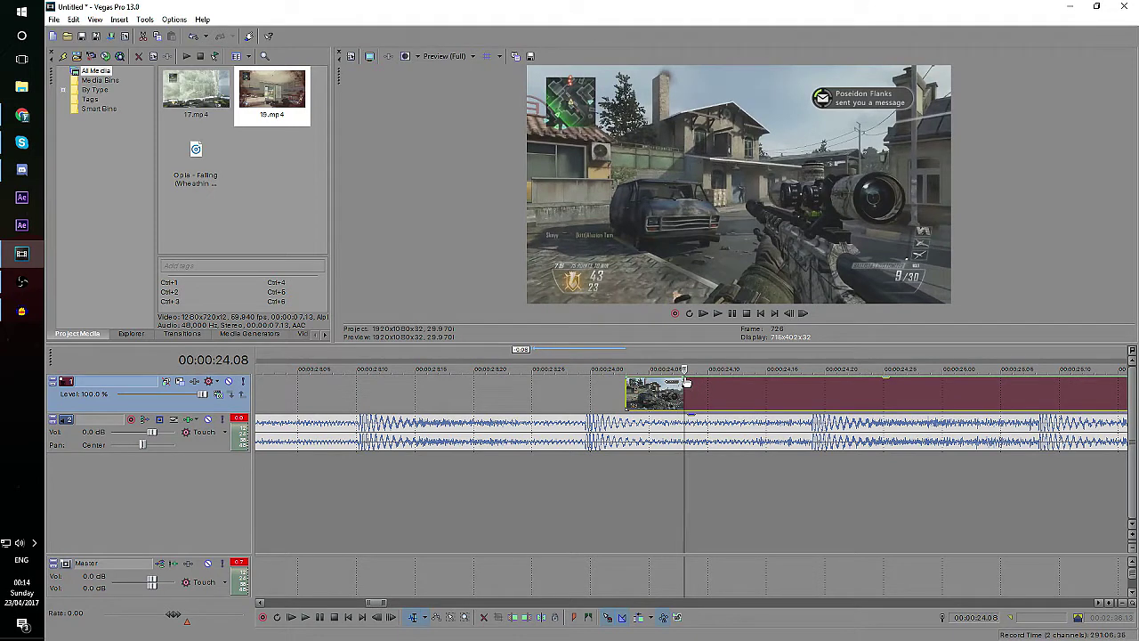
right_click(686, 381)
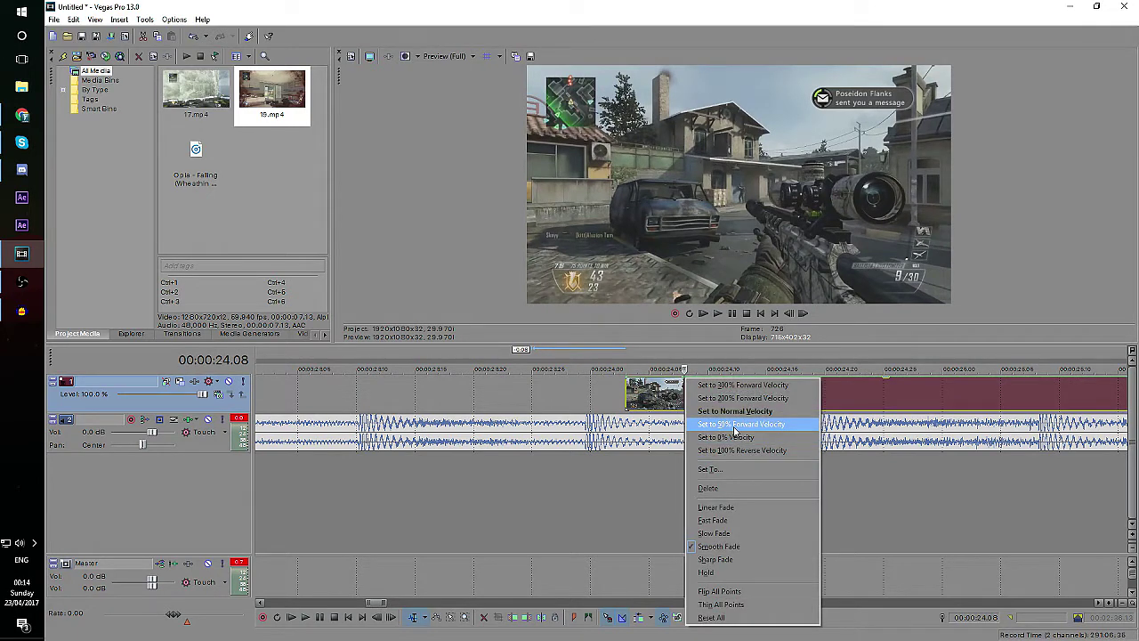
left_click(736, 427)
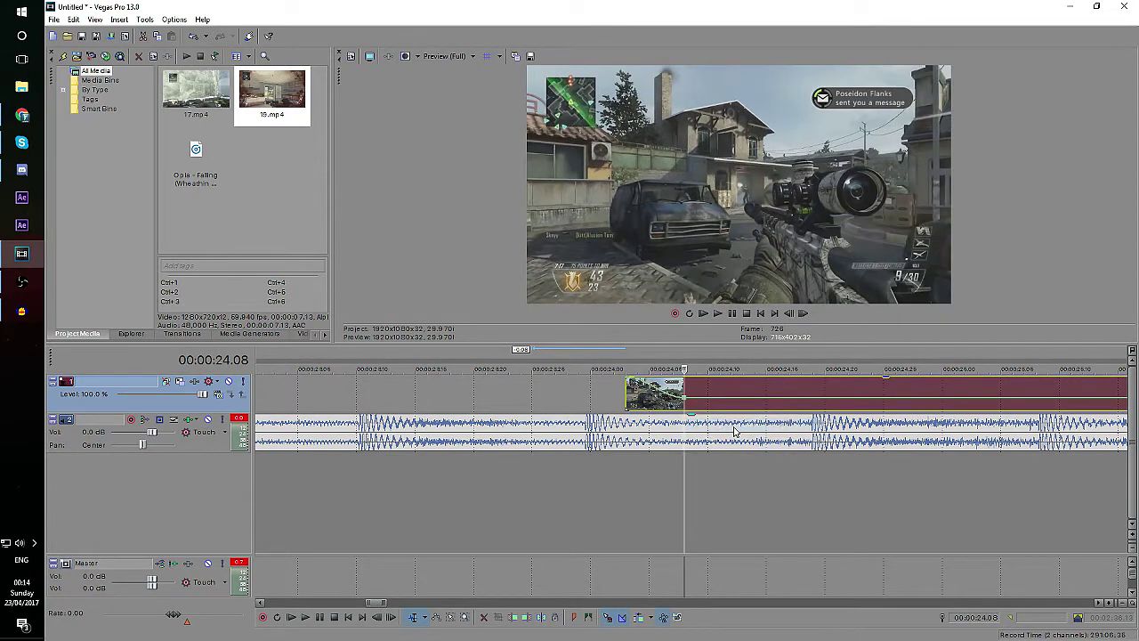
- Play the clip from its start to check the slowdown, and return the playhead to 00:00:24.03
left_click(628, 365)
key("space")
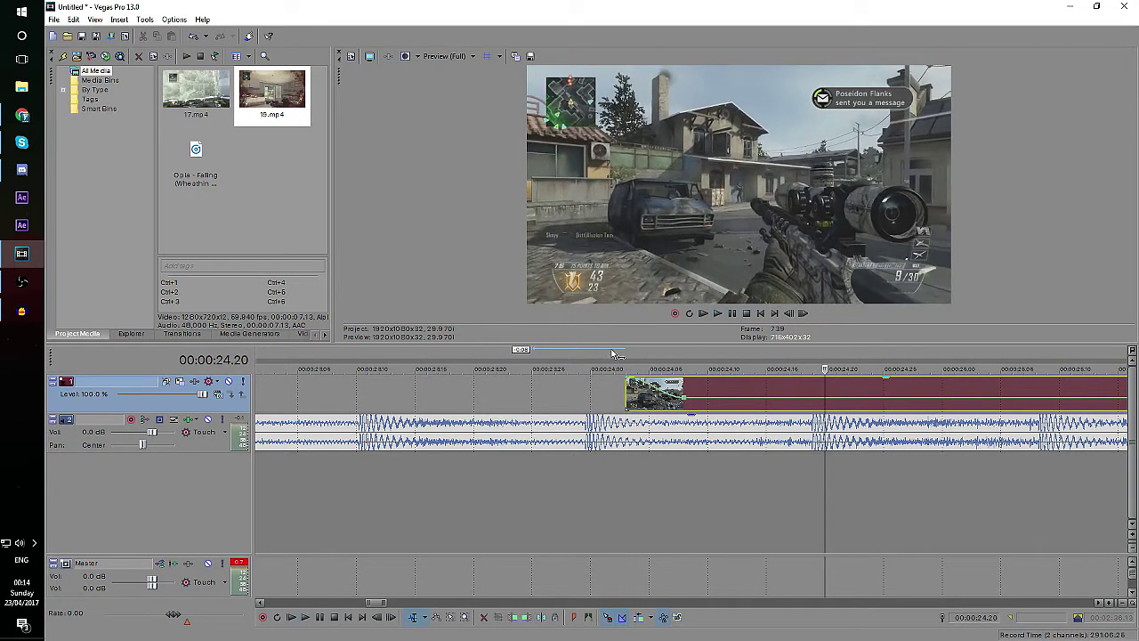
key("space")
scroll(650, 419, "down", 3)
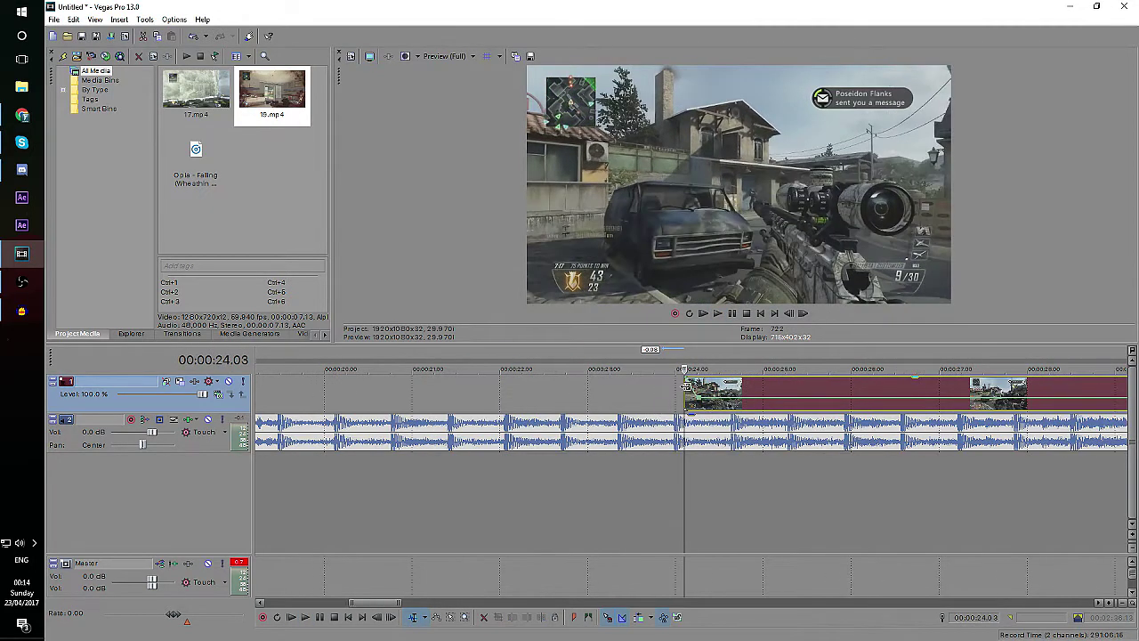
- Play the slowed clip repeatedly from its start to find its first kill, pausing around 00:00:26.11
key("space")
key("space")
key("space")
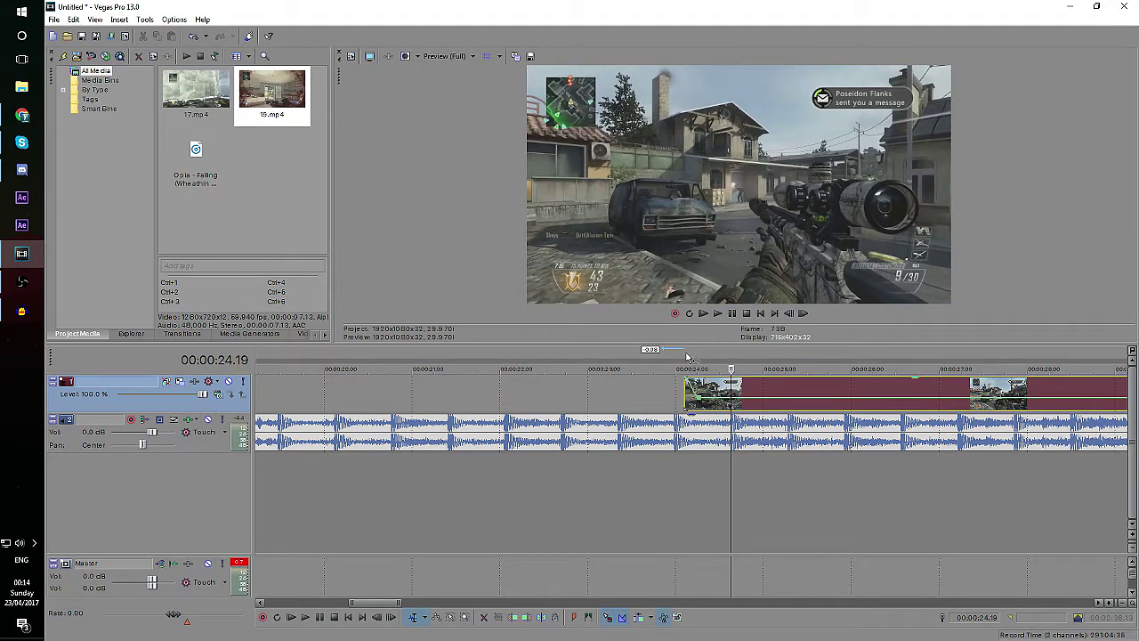
key("space")
key("space")
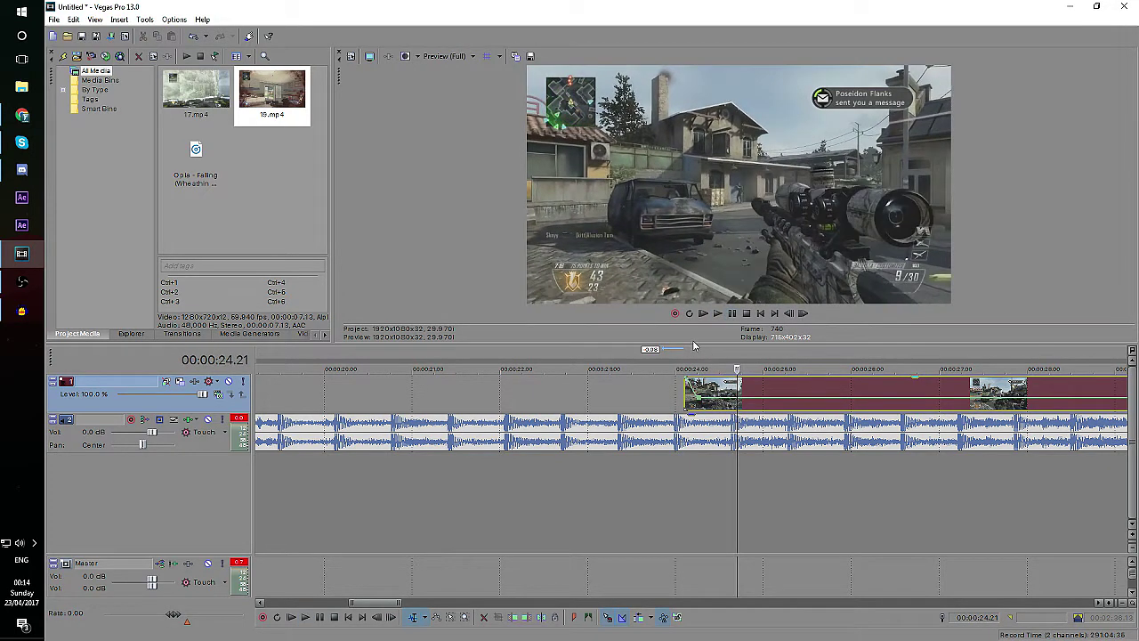
key("space")
key("space")
scroll(741, 407, "down", 3)
left_click(733, 314)
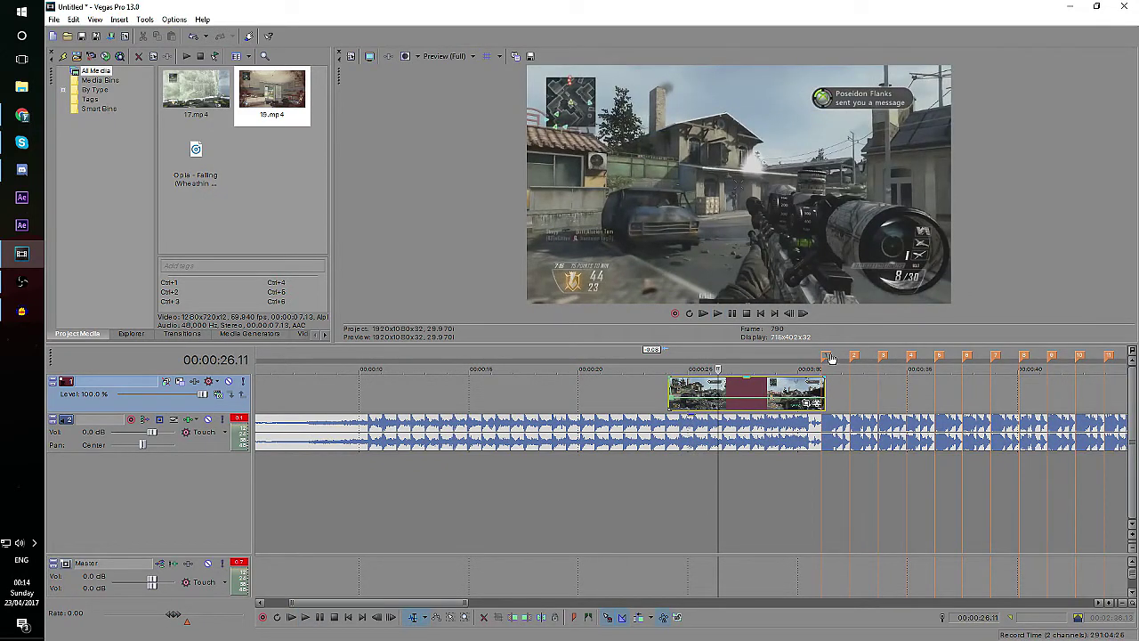
- Move the 19.mp4 clip along the timeline so it starts about one second before marker 1
left_click(820, 365)
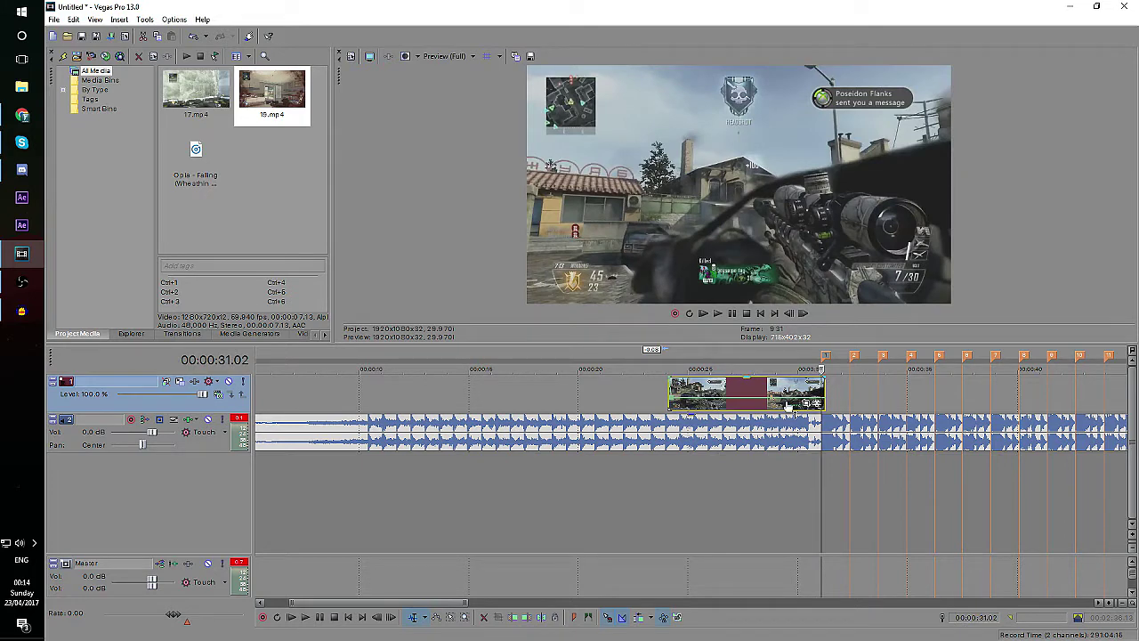
left_click_drag(744, 386, 876, 390)
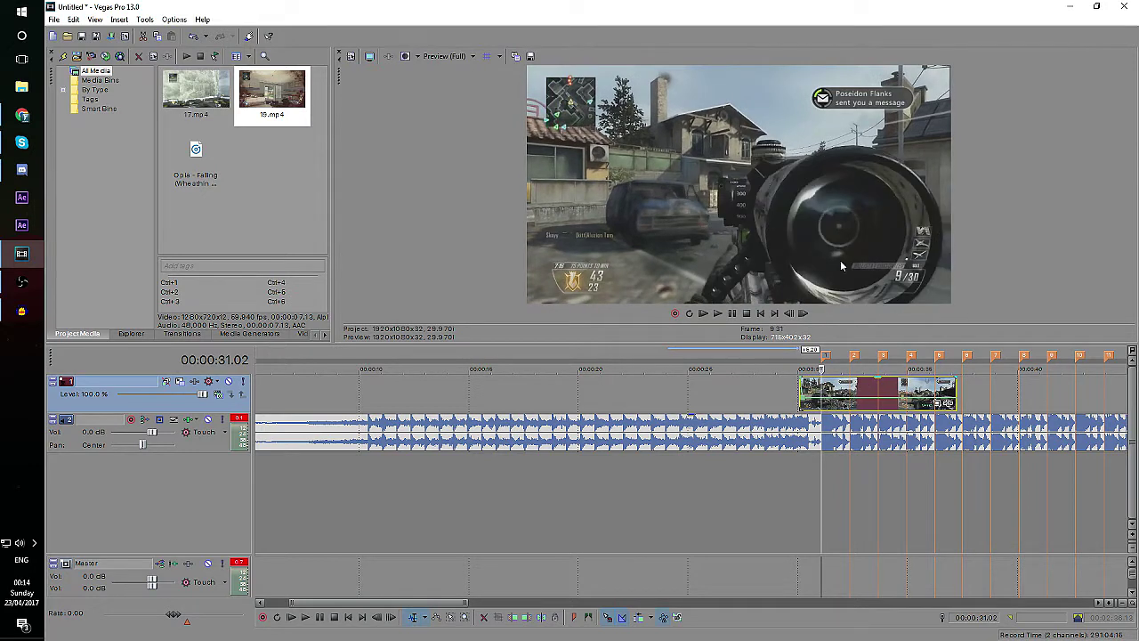
scroll(777, 445, "up", 3)
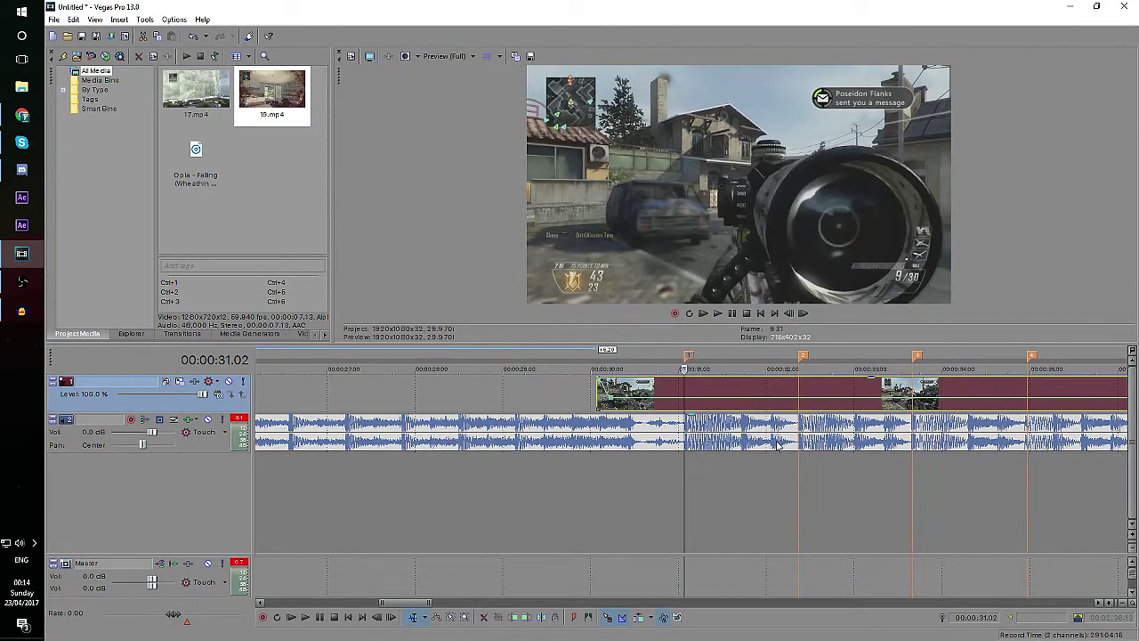
- Add a velocity envelope point at 00:00:30.26, a few frames before marker 1
left_click(789, 313)
left_click(789, 314)
left_click(789, 313)
left_click(790, 313)
left_click(789, 314)
left_click(790, 313)
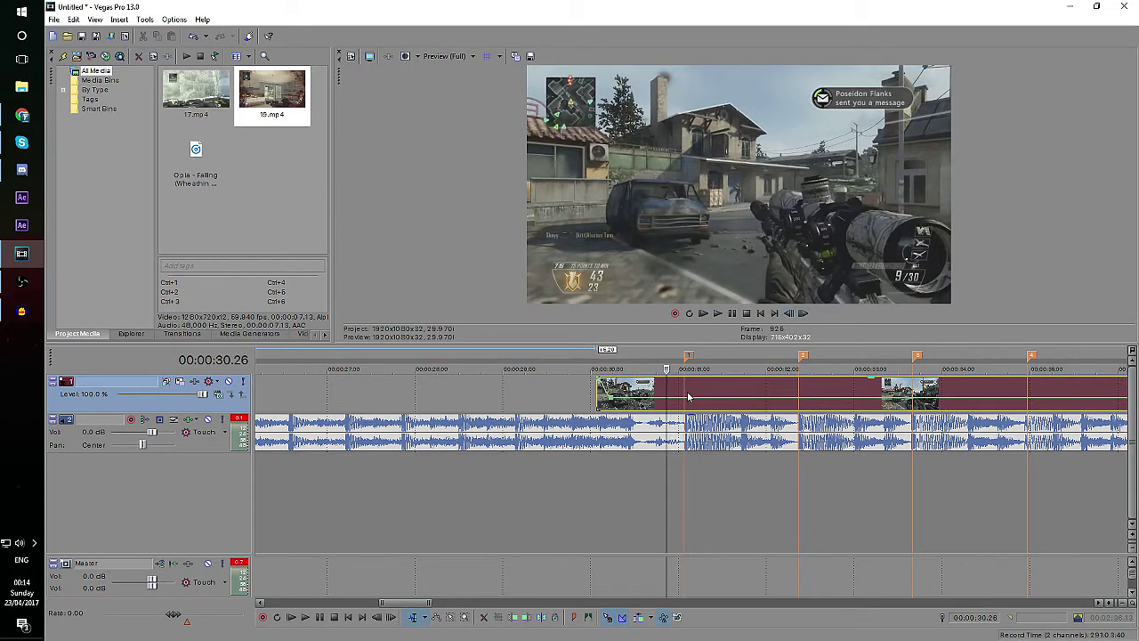
right_click(668, 400)
left_click(679, 405)
- Add velocity points at marker 1 and at 00:00:31.07, and raise the marker 1 point to 300%
left_click(687, 360)
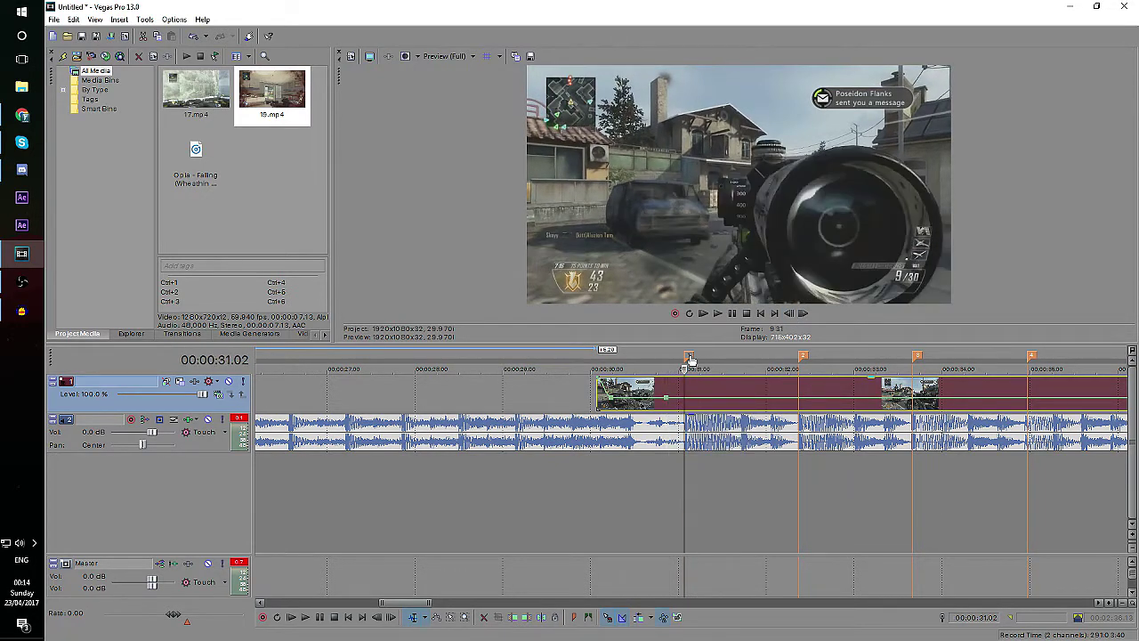
right_click(687, 400)
left_click(694, 405)
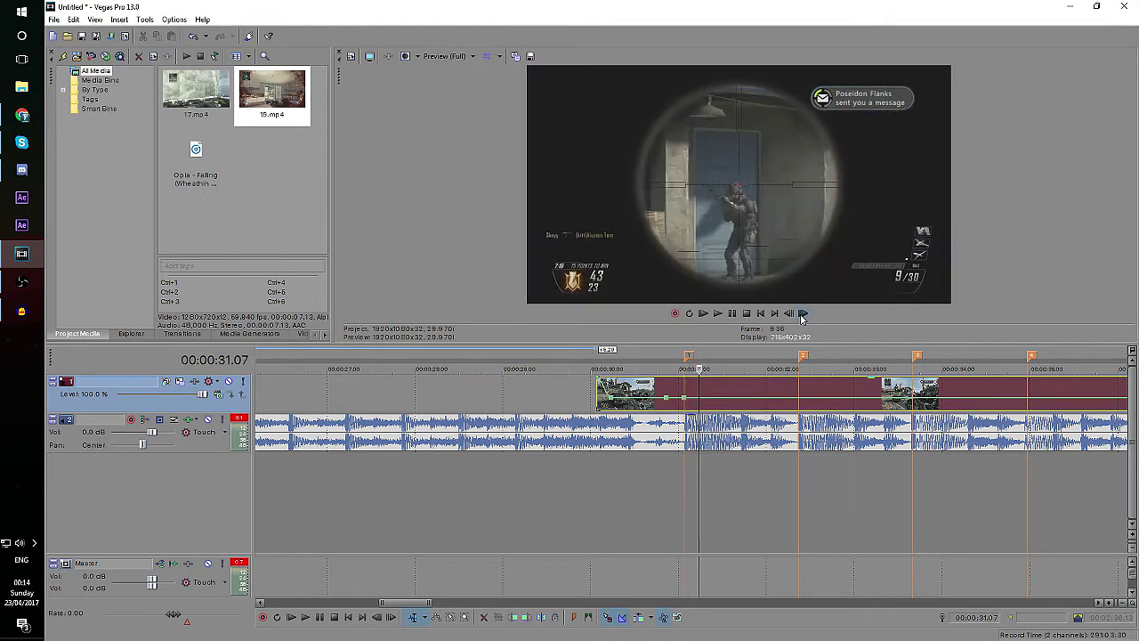
right_click(702, 401)
left_click(719, 404)
left_click(686, 403)
left_click_drag(686, 402, 685, 372)
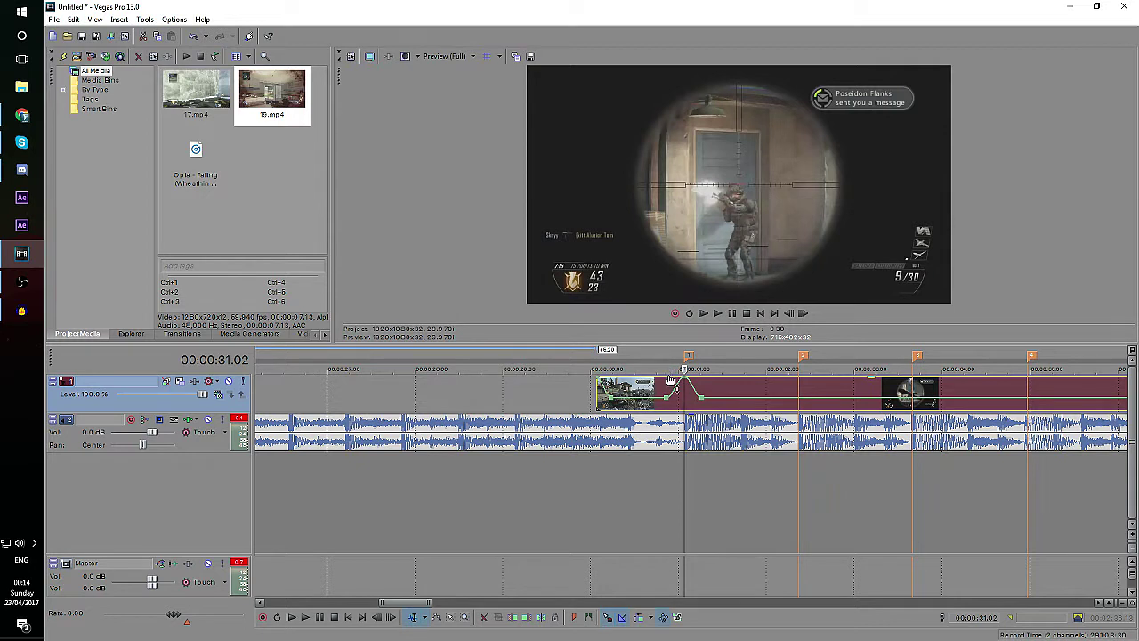
- Set the envelope segment rising to marker 1 to Fast Fade and the segment falling from it to Slow Fade
right_click(676, 391)
left_click(703, 428)
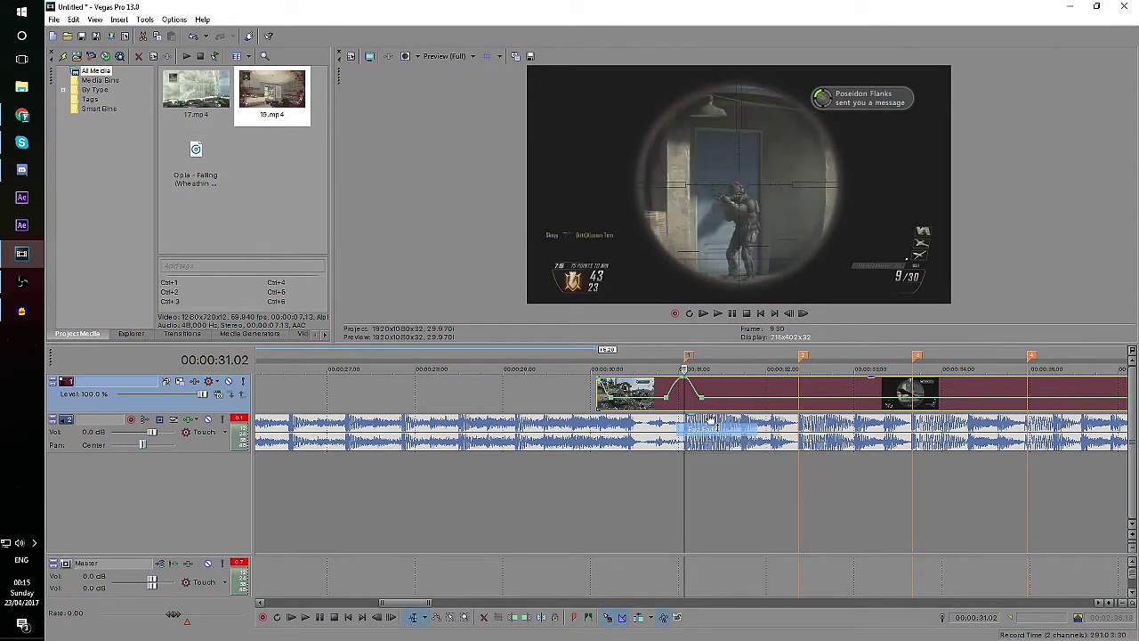
right_click(691, 383)
left_click(719, 434)
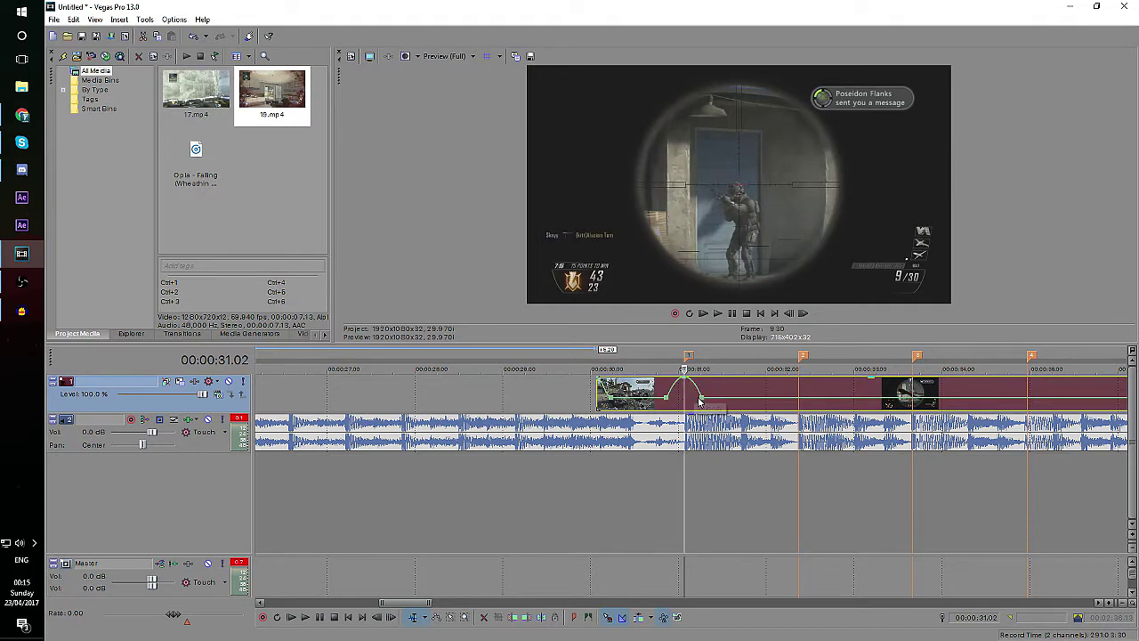
- Play the clip from its start through the speed-up at marker 1 to check its timing with the beat
left_click(650, 361)
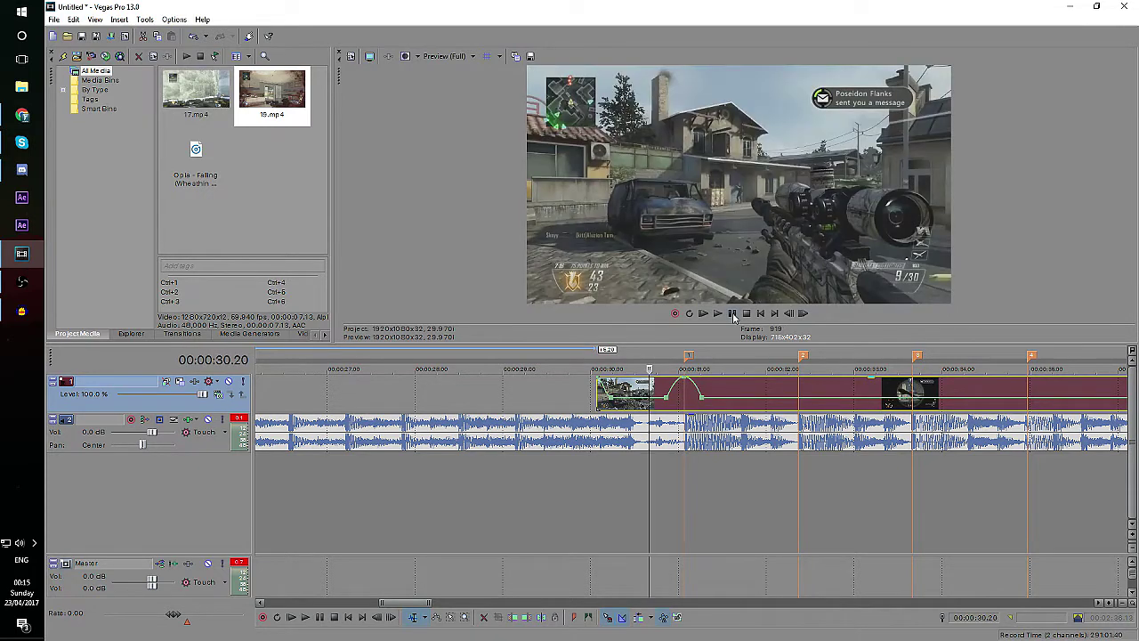
left_click(599, 359)
left_click(719, 313)
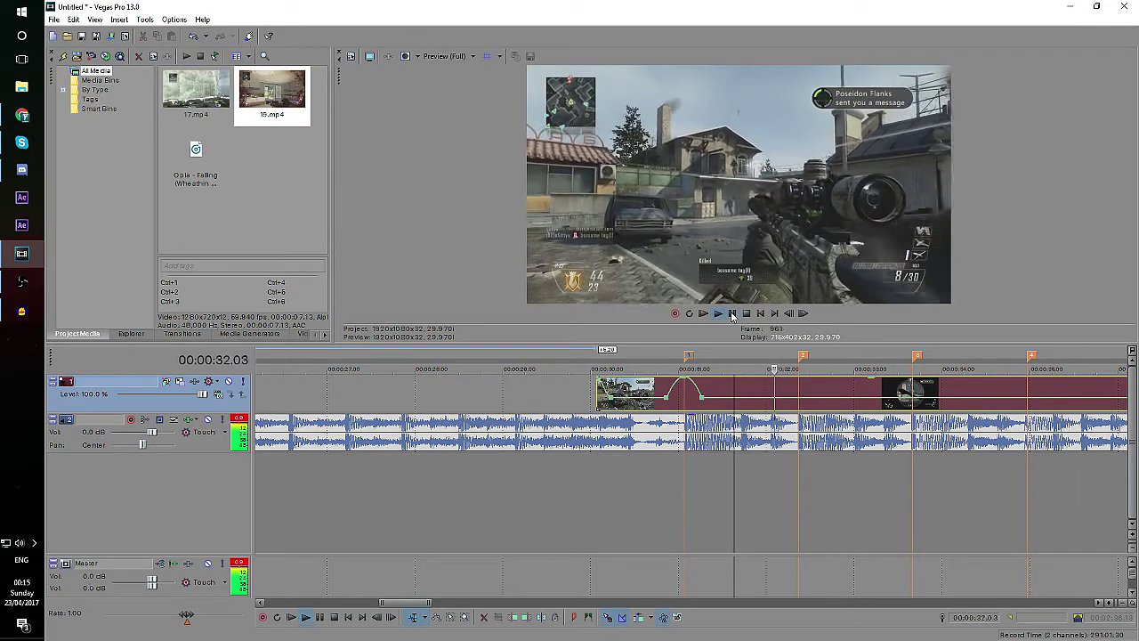
key("space")
key("space")
left_click(732, 313)
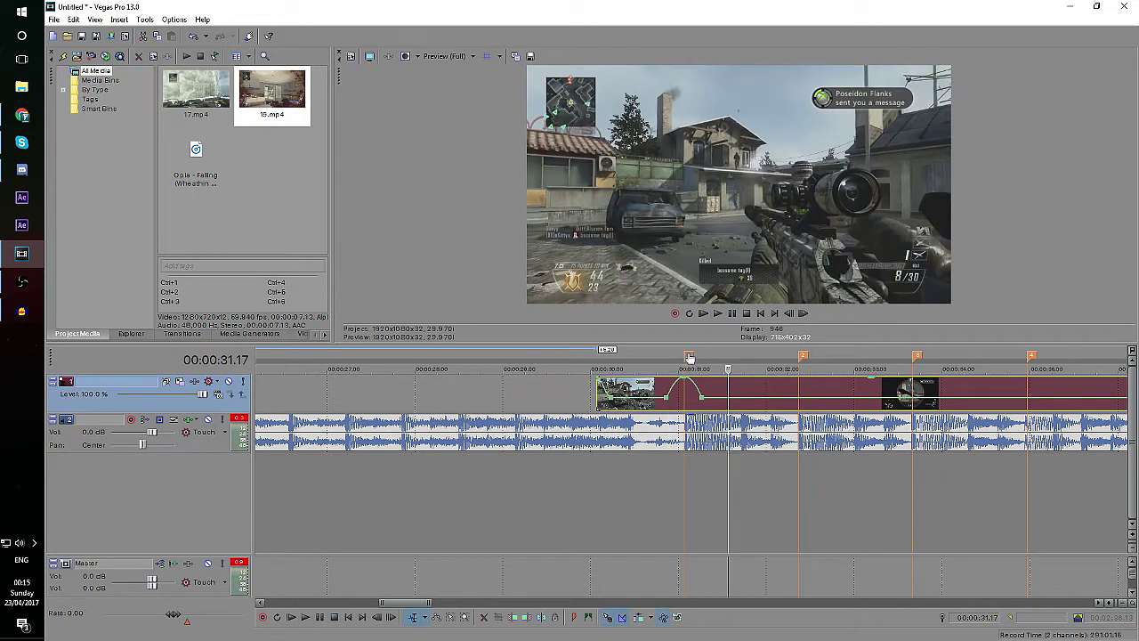
- Check the velocity at marker 1, and replay from just before it up to marker 2
left_click(689, 356)
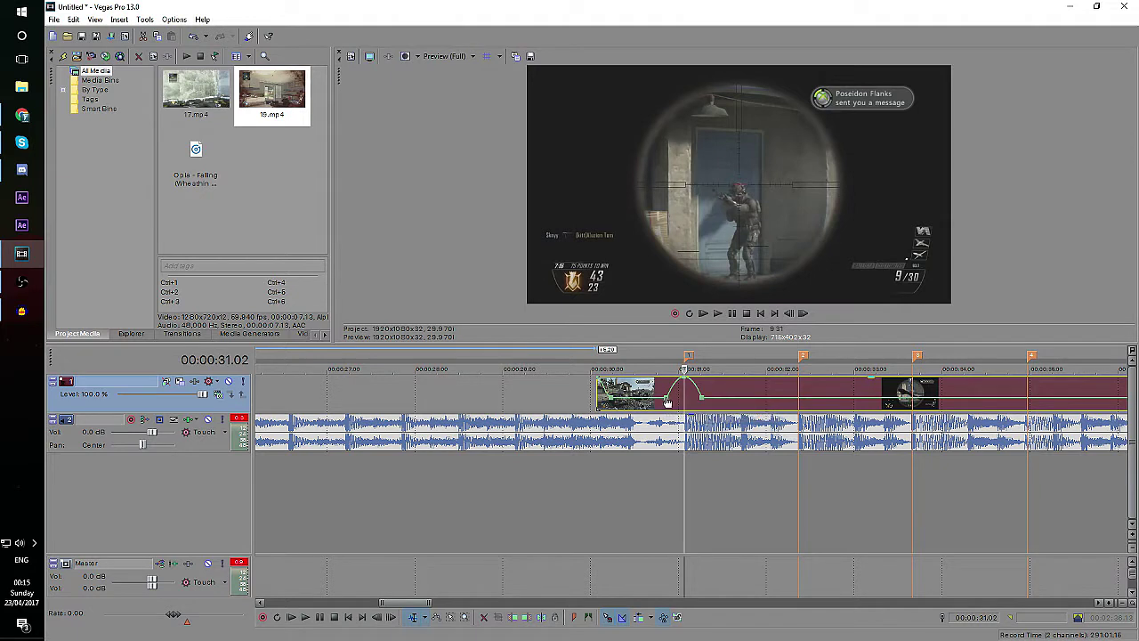
mouse_move(684, 383)
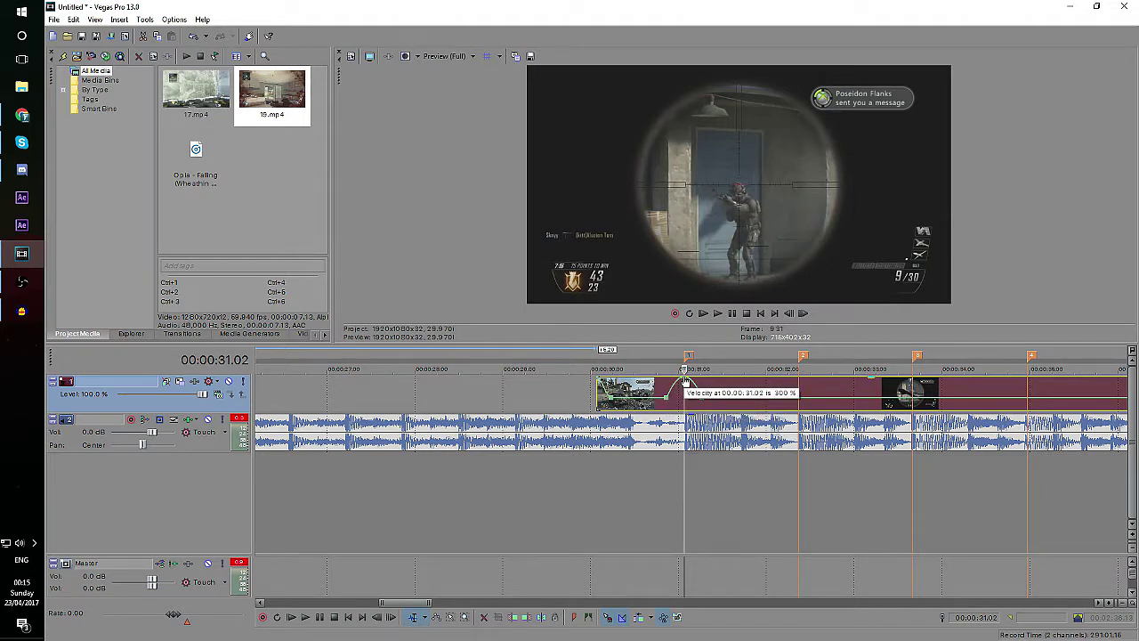
double_click(701, 397)
left_click(643, 368)
left_click(718, 313)
left_click(733, 313)
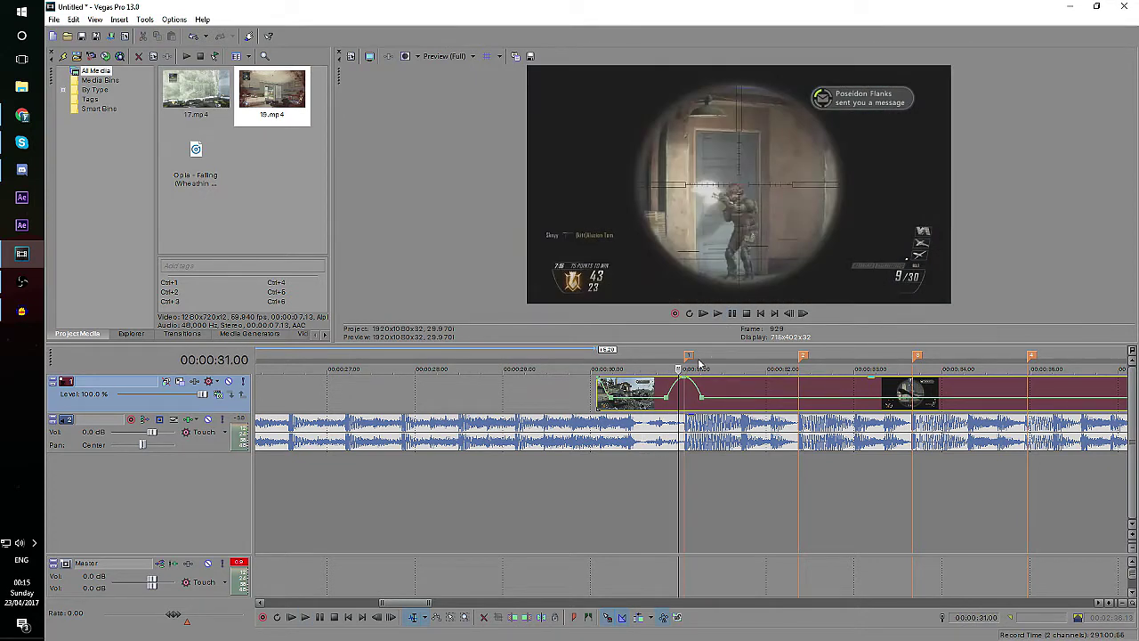
left_click(732, 317)
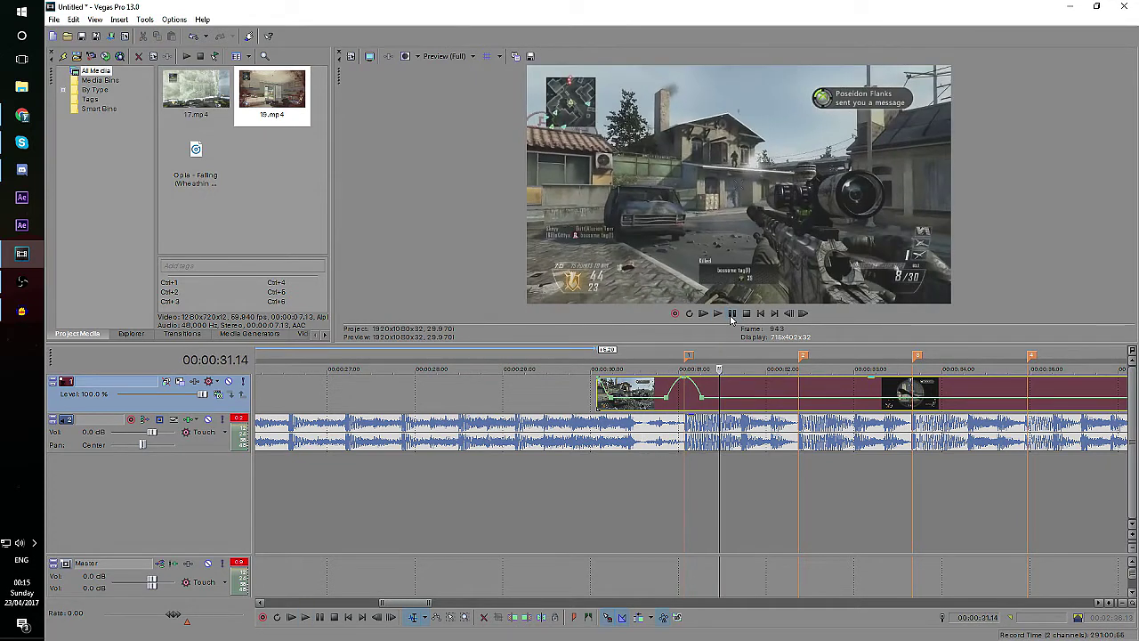
left_click(732, 316)
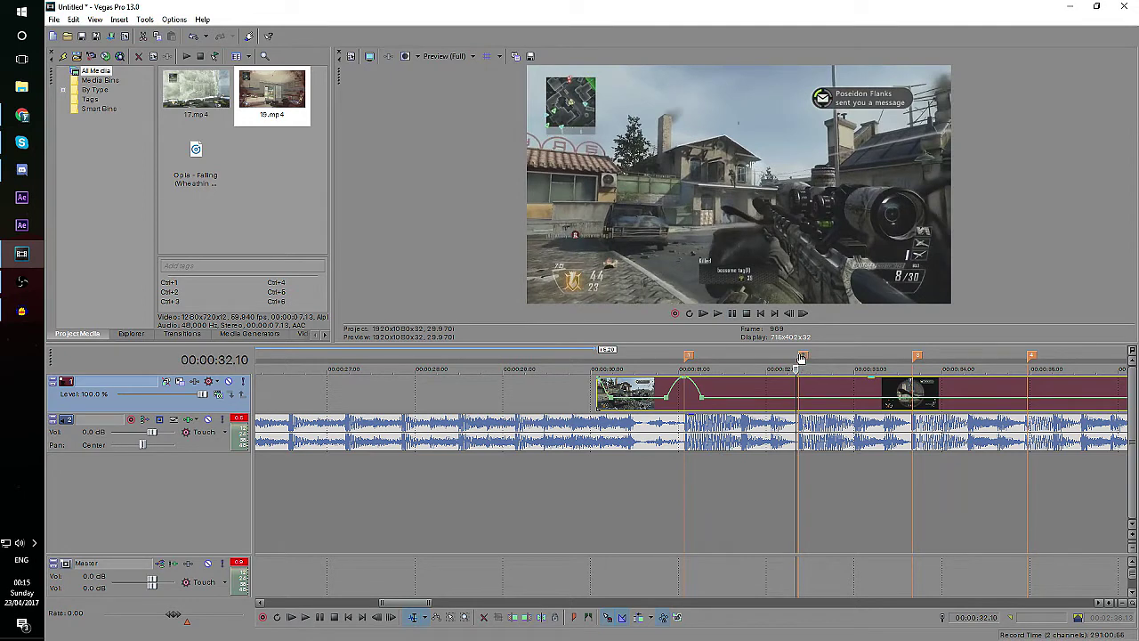
- Add a velocity envelope point at 00:00:32.05, a few frames before marker 2
left_click(801, 358)
left_click(791, 314)
left_click(791, 314)
left_click(791, 314)
left_click(791, 314)
left_click(791, 314)
left_click(782, 392)
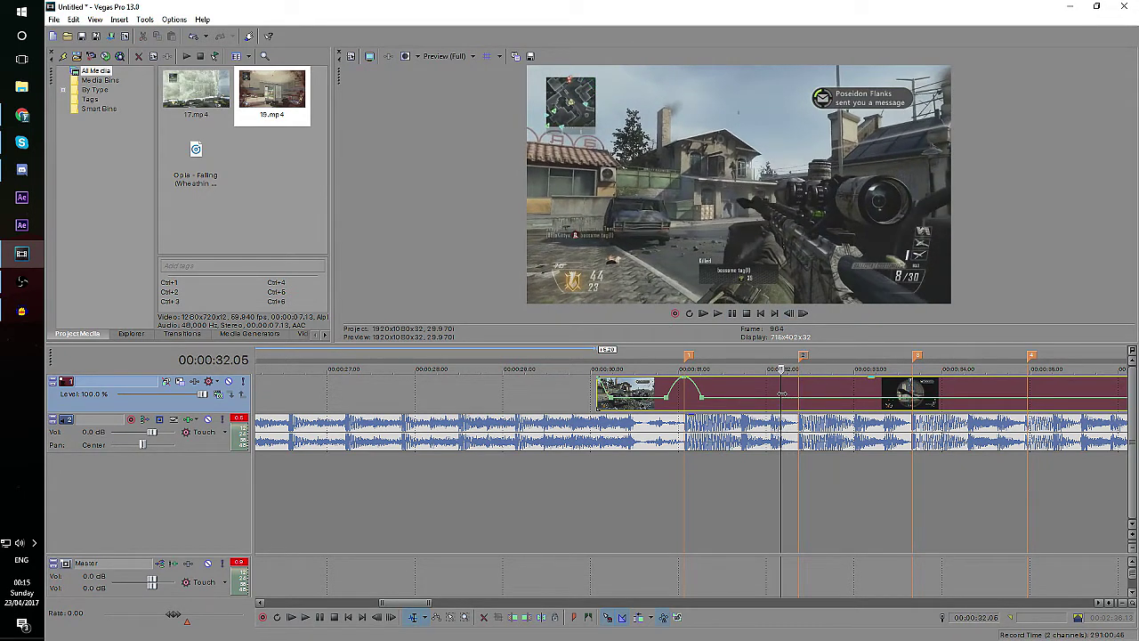
right_click(783, 404)
left_click(801, 408)
- Add velocity points at marker 2 and at 00:00:32.17, and raise the marker 2 point to the top of the clip
left_click(800, 403)
right_click(801, 403)
left_click(815, 398)
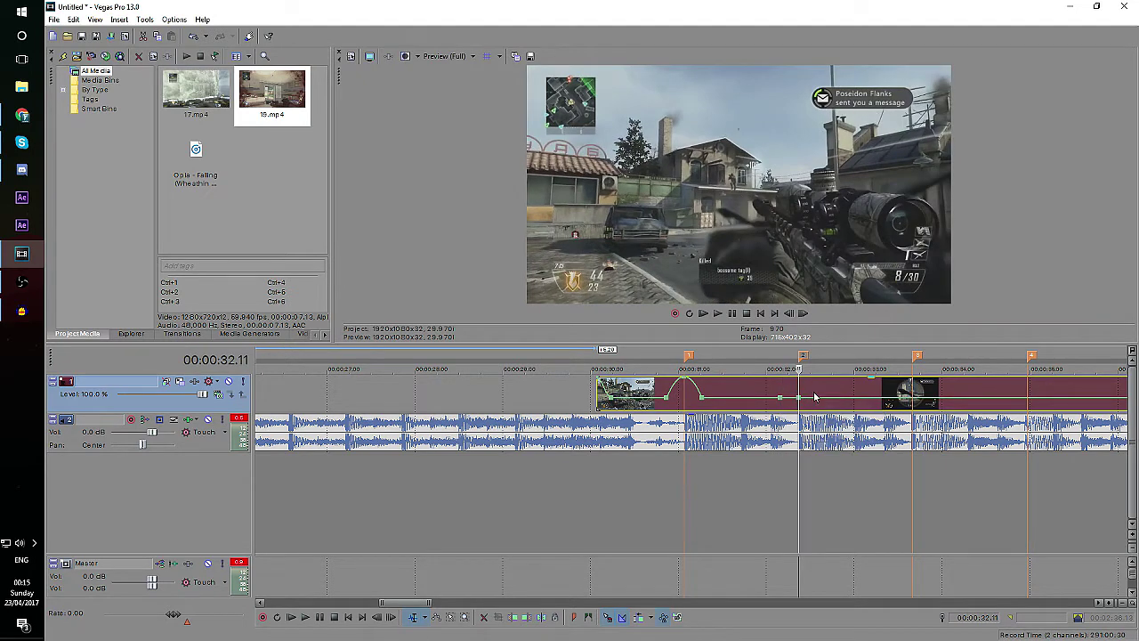
left_click(803, 313)
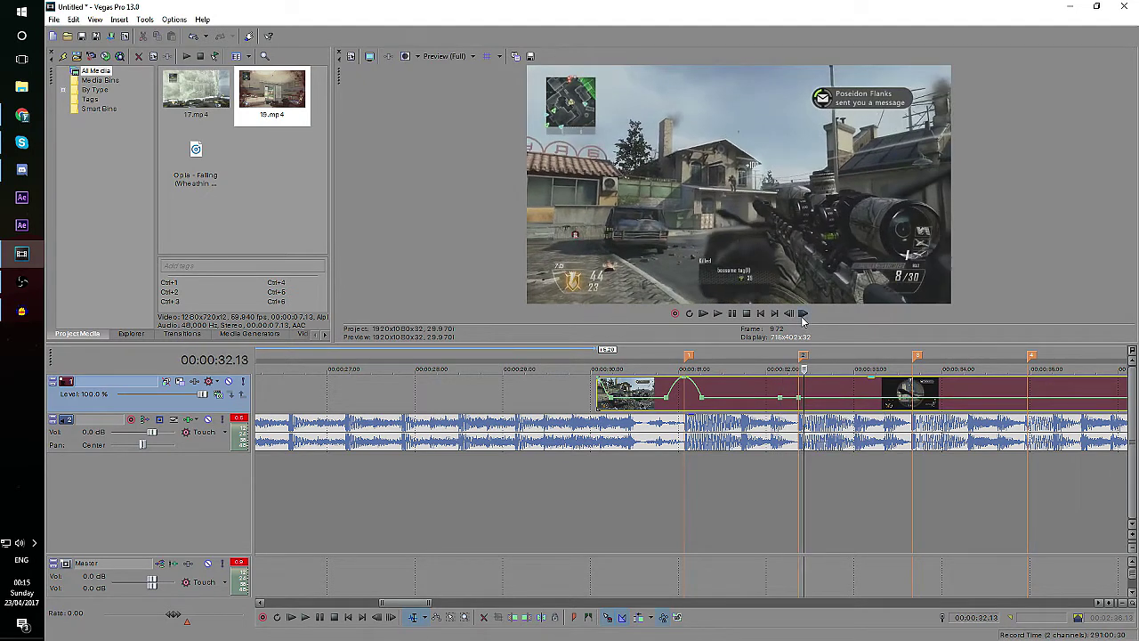
right_click(819, 403)
left_click(823, 407)
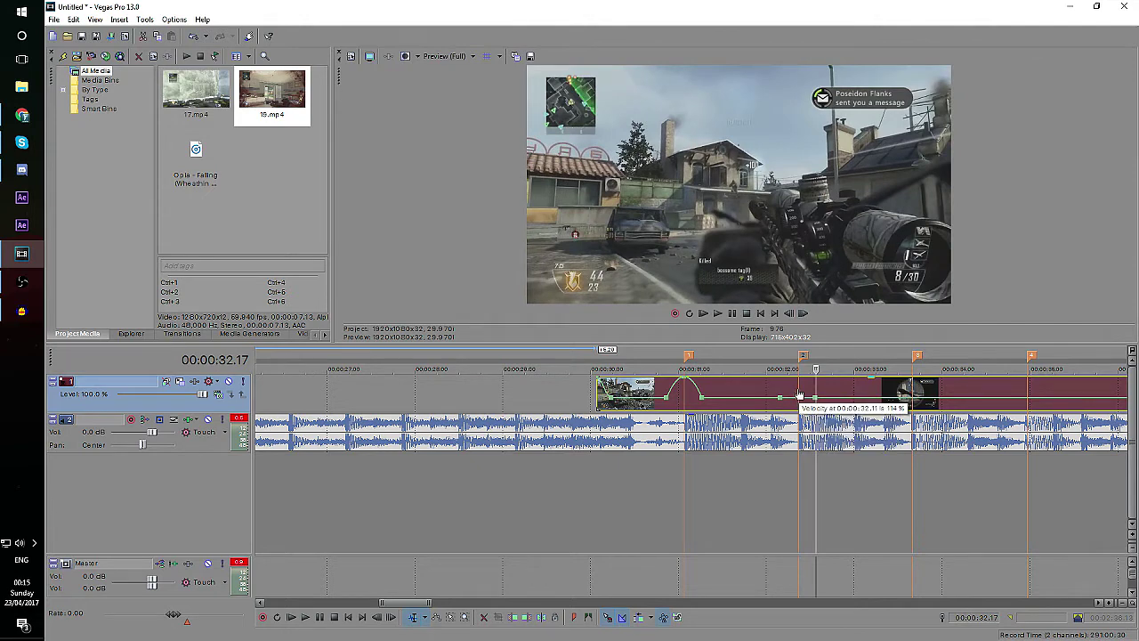
left_click_drag(799, 398, 797, 378)
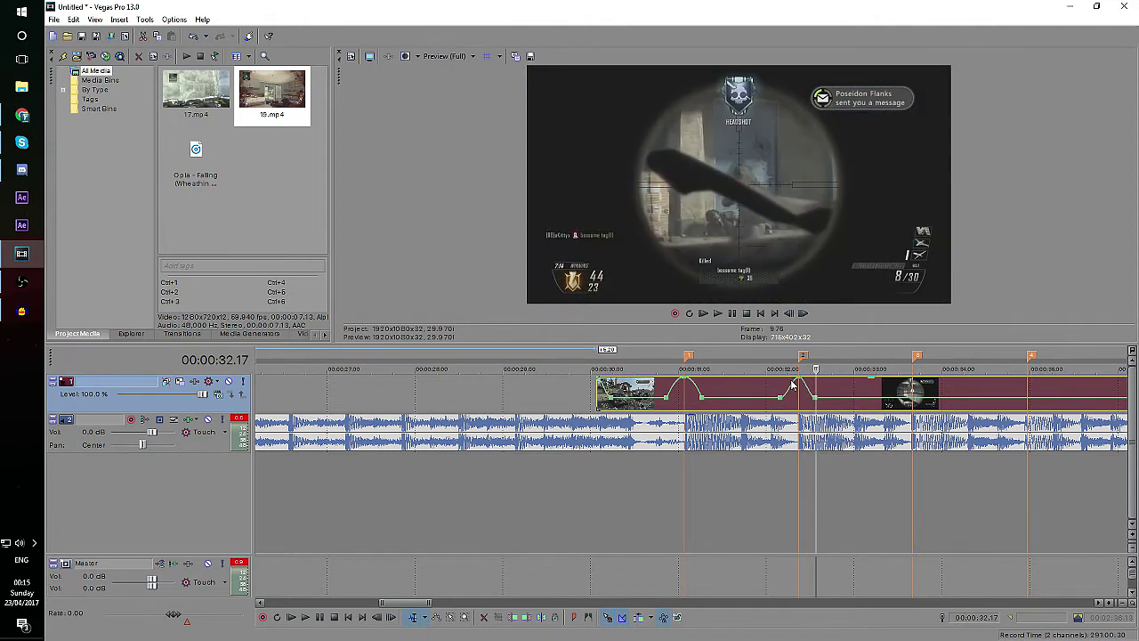
- Play the clip around marker 3 to check where the second kill lands after the new speed-up
left_click(736, 314)
left_click(733, 314)
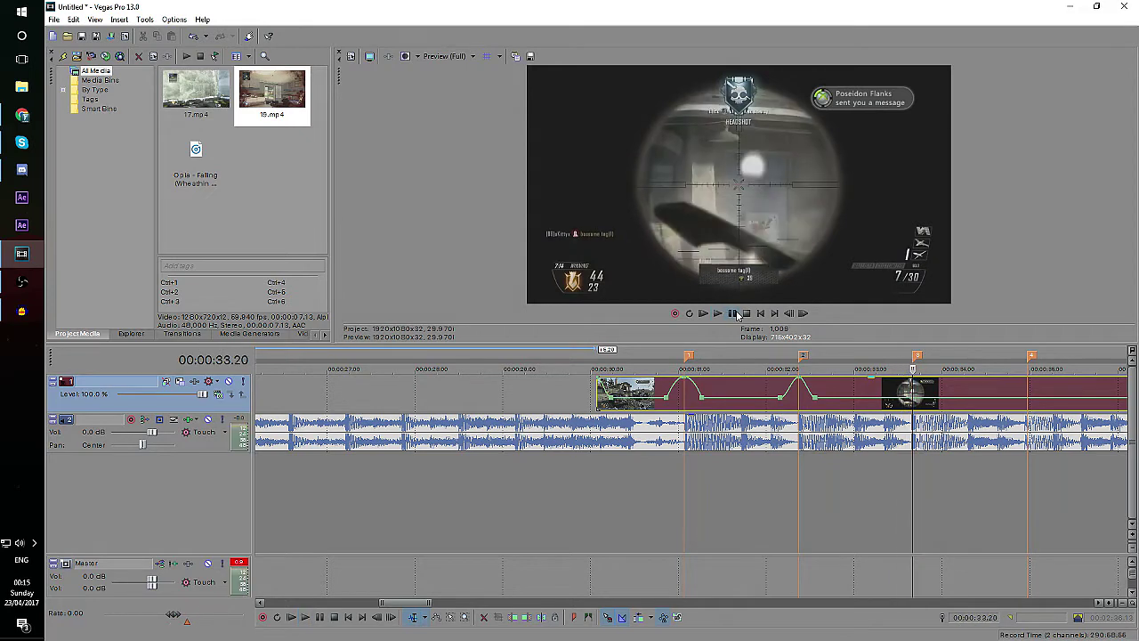
left_click(886, 358)
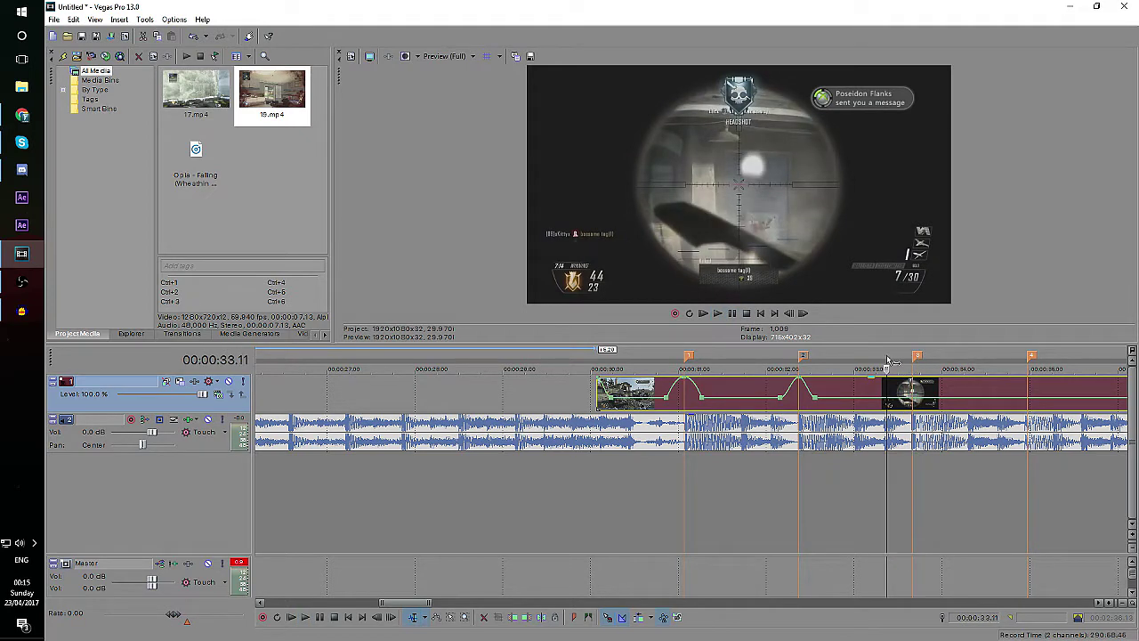
key("space")
left_click(732, 315)
- Set the envelope segment rising to marker 2 to Fast Fade and the segment falling from it to Slow Fade
left_click(798, 385)
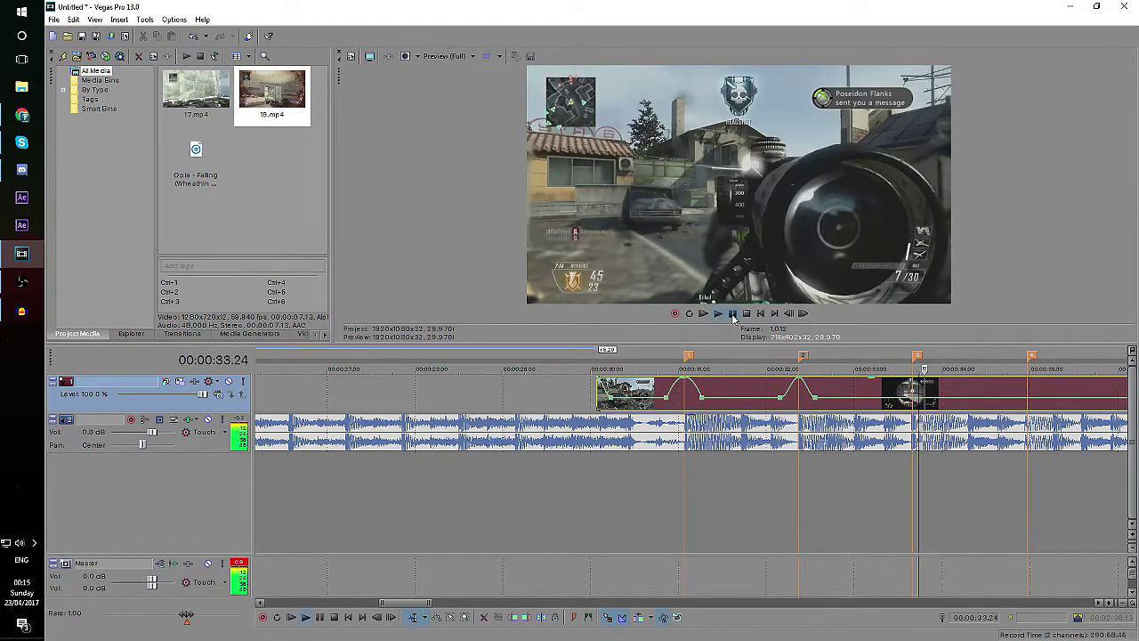
right_click(792, 389)
left_click(806, 428)
right_click(806, 390)
left_click(824, 442)
- Play across the speed-up at marker 2 and place the playhead on marker 3
left_click(772, 365)
key("space")
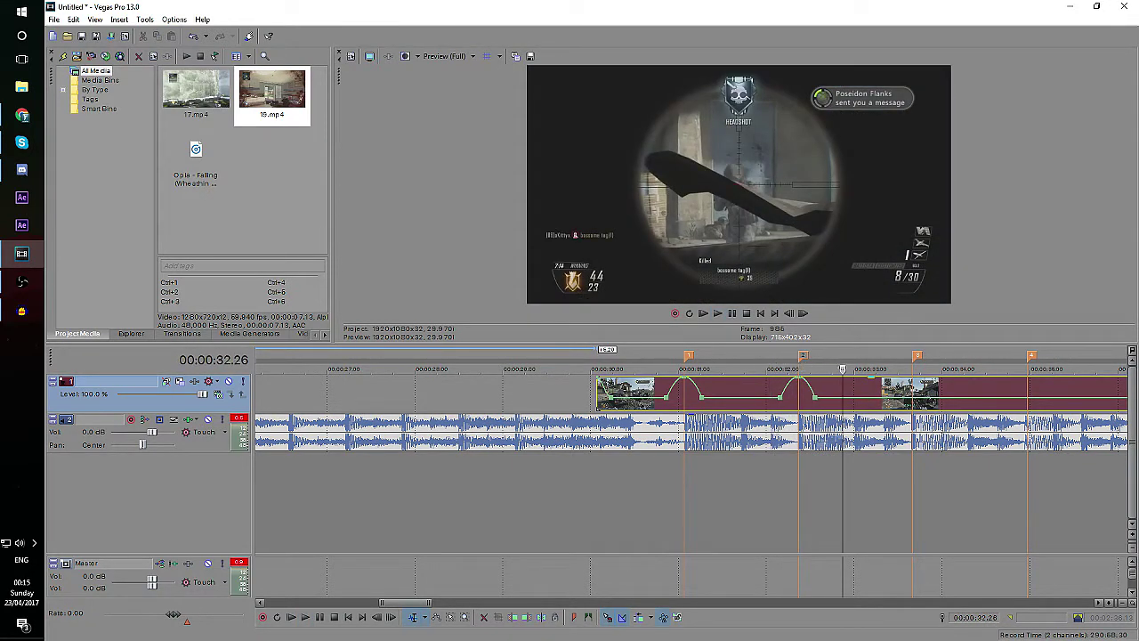
left_click(920, 357)
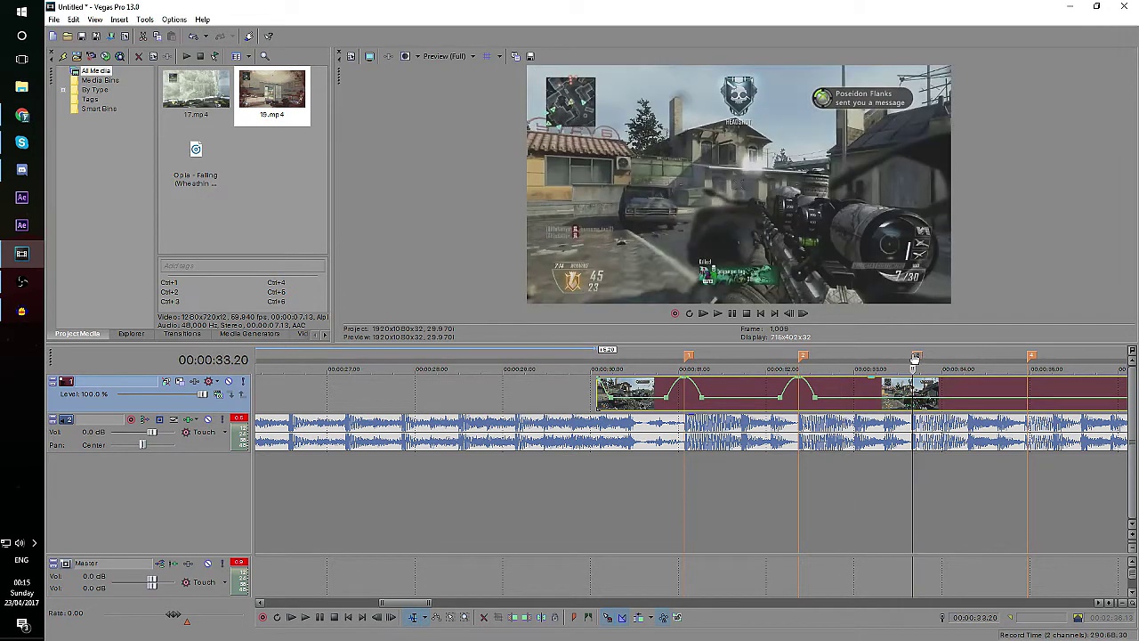
- Change the envelope segments on both sides of the marker 2 point to Smooth Fade
right_click(788, 391)
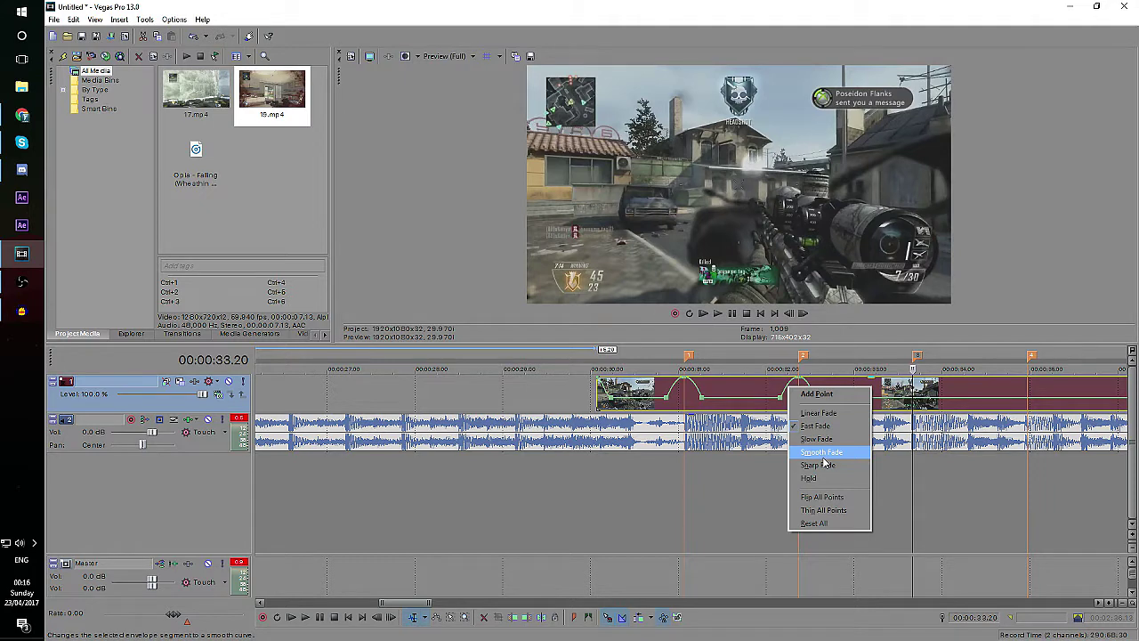
left_click(824, 456)
right_click(805, 385)
left_click(834, 455)
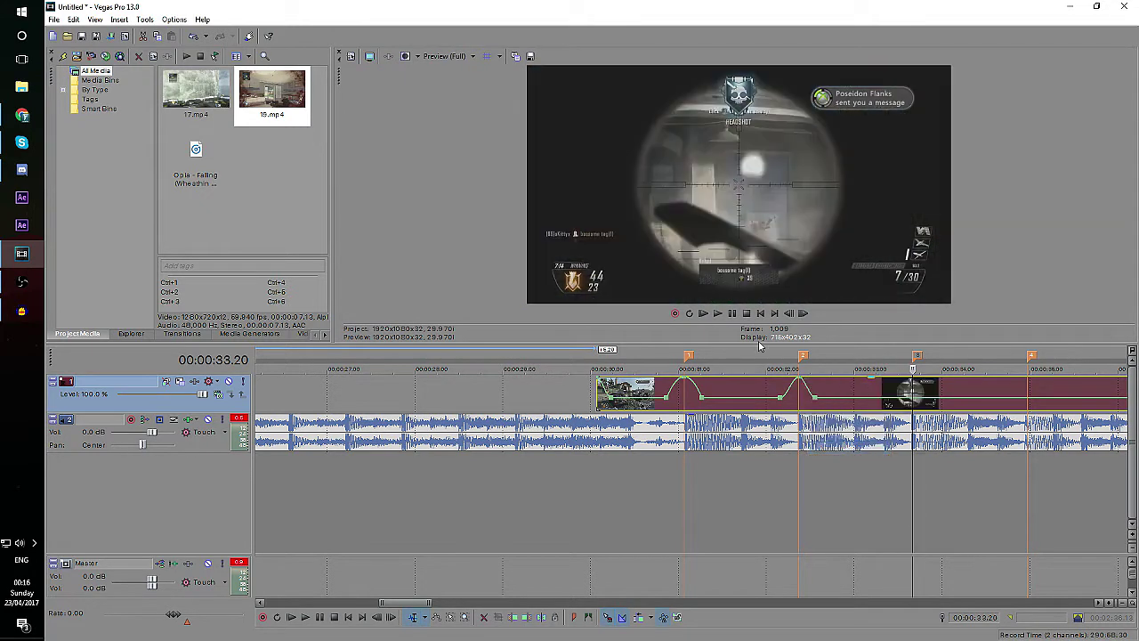
- Replay from just before marker 2 through marker 3 to check the smoothed speed-up
left_click(757, 361)
left_click(737, 314)
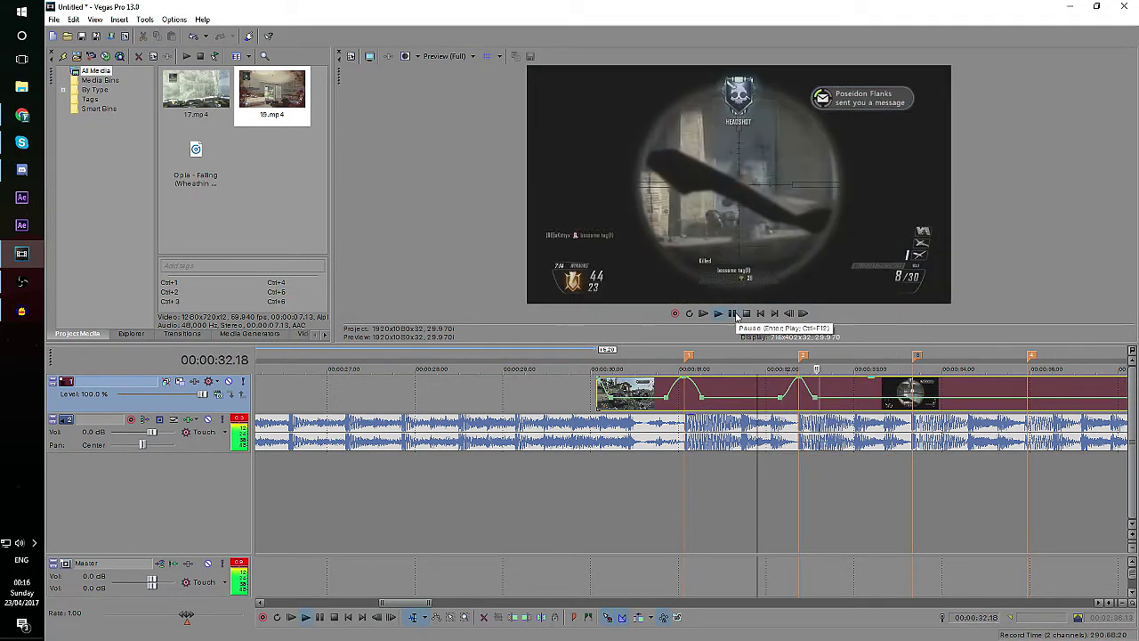
left_click(737, 315)
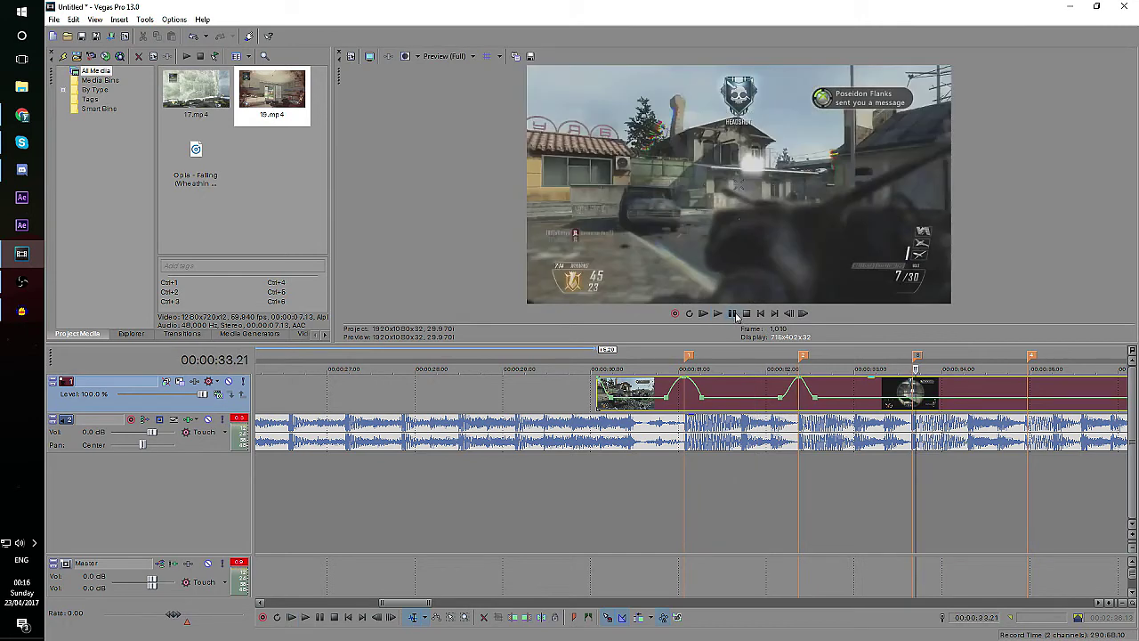
- Place the playhead on marker 3 and lower the marker 2 velocity point slightly below the top of the clip
left_click(918, 358)
left_click_drag(802, 384, 799, 390)
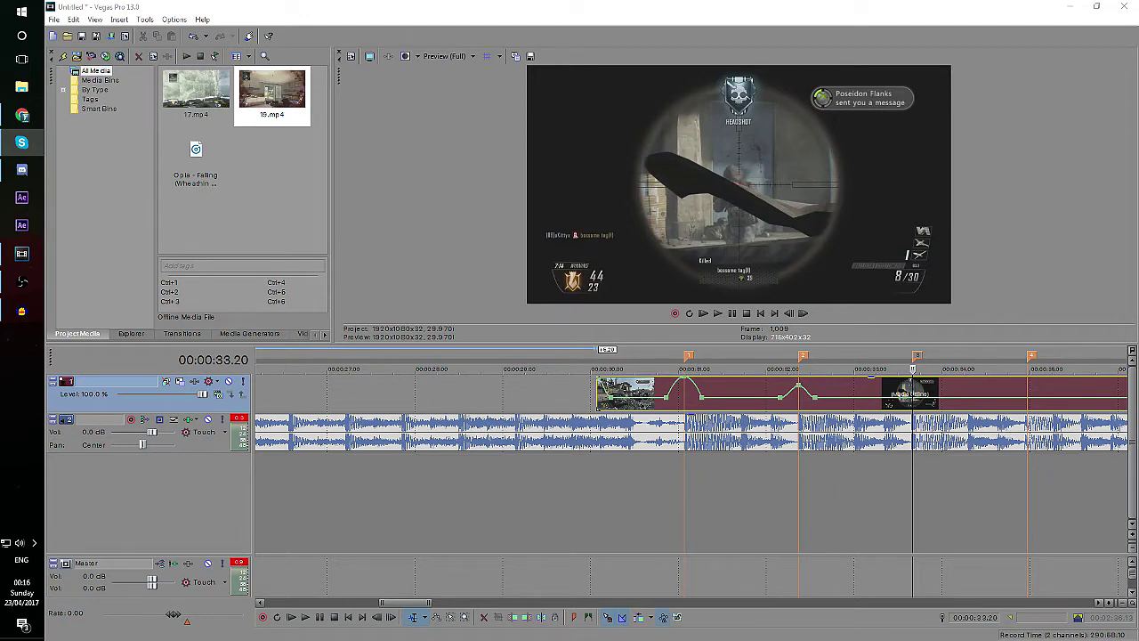
- Replay the section around marker 2 to check its lowered speed-up
left_click(771, 152)
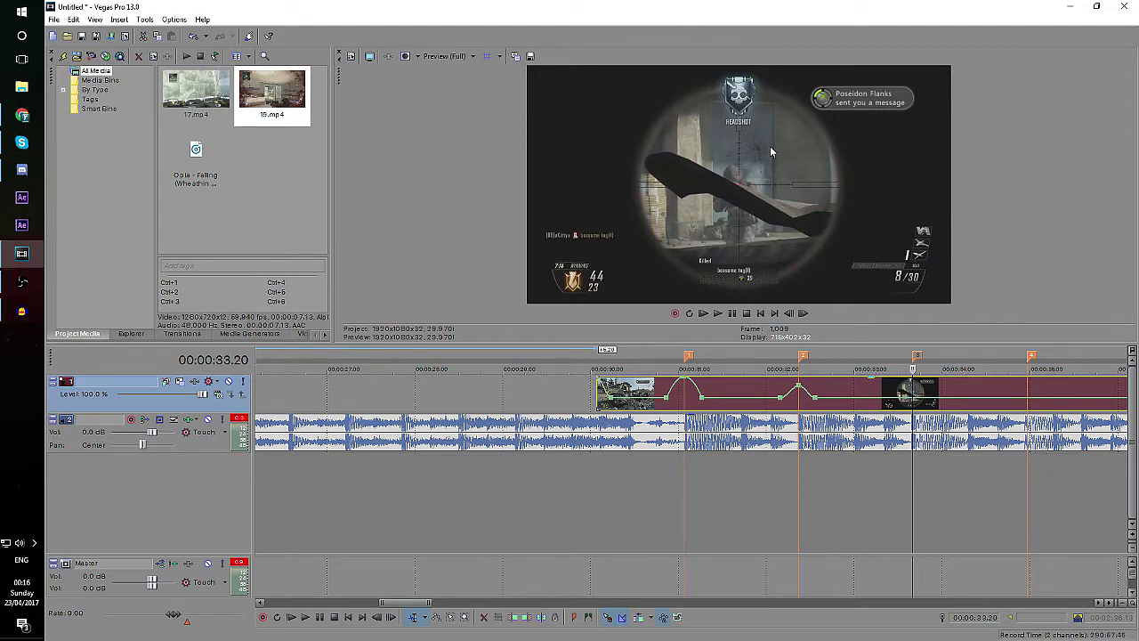
left_click(770, 356)
key("space")
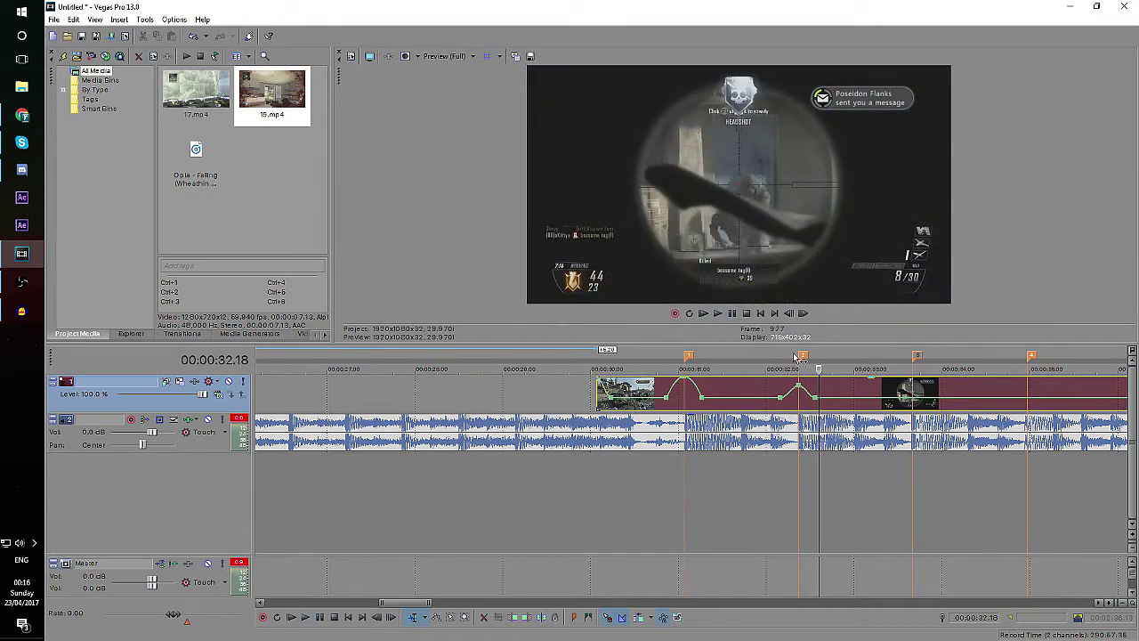
- Add velocity envelope points six frames before marker 3 and on marker 3
left_click(917, 356)
scroll(754, 405, "up", 3)
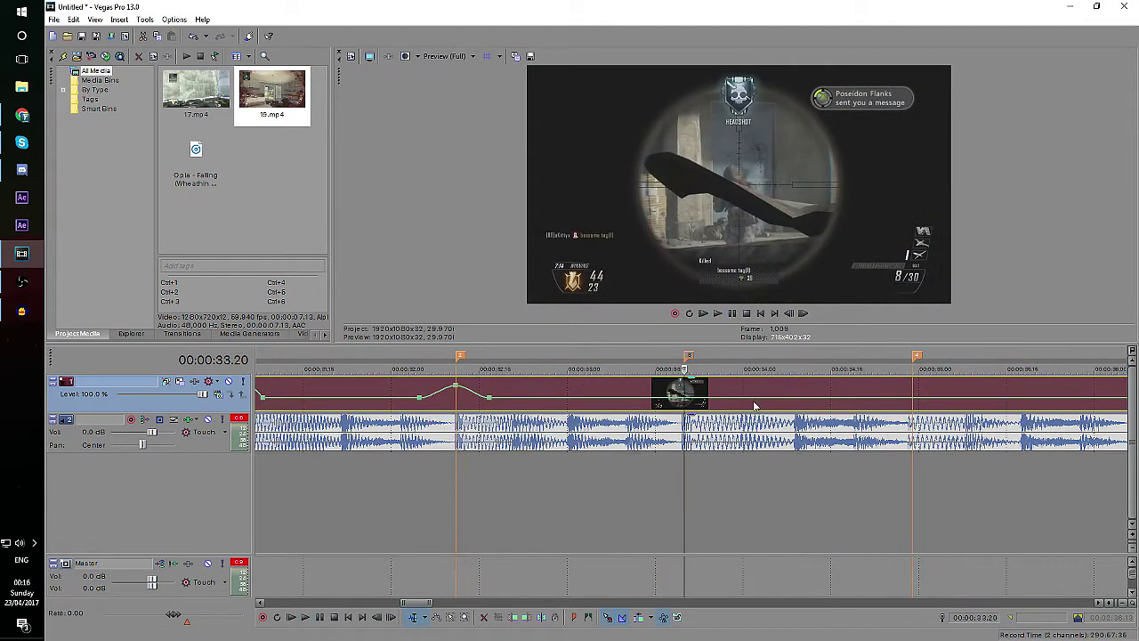
left_click(790, 314)
left_click(790, 313)
left_click(791, 313)
left_click(790, 313)
left_click(791, 313)
left_click(790, 314)
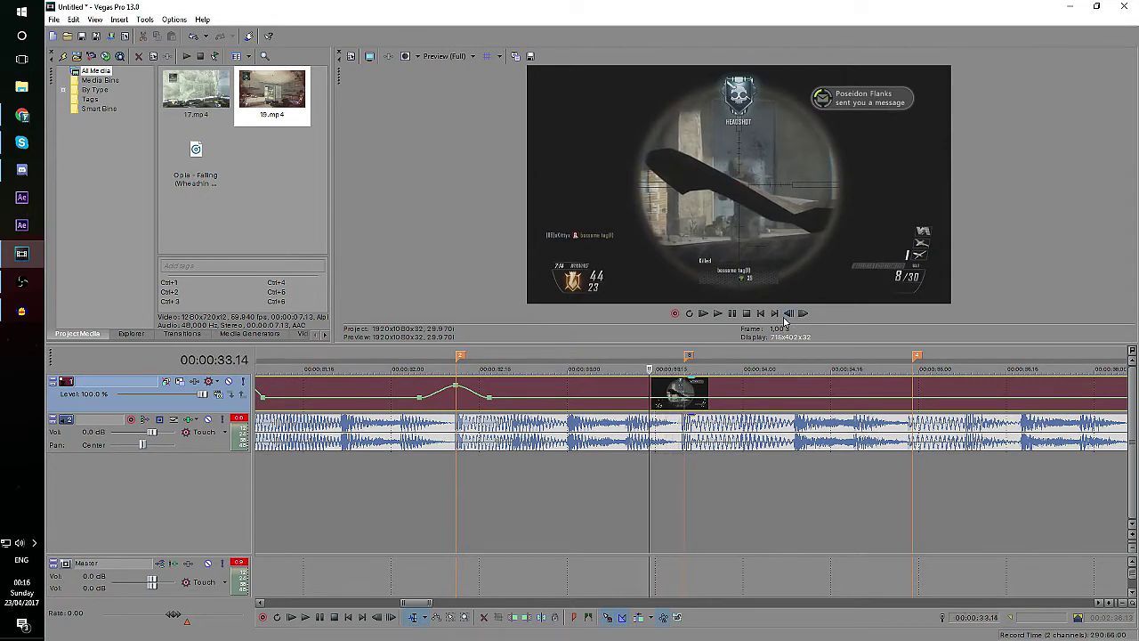
right_click(649, 401)
left_click(689, 406)
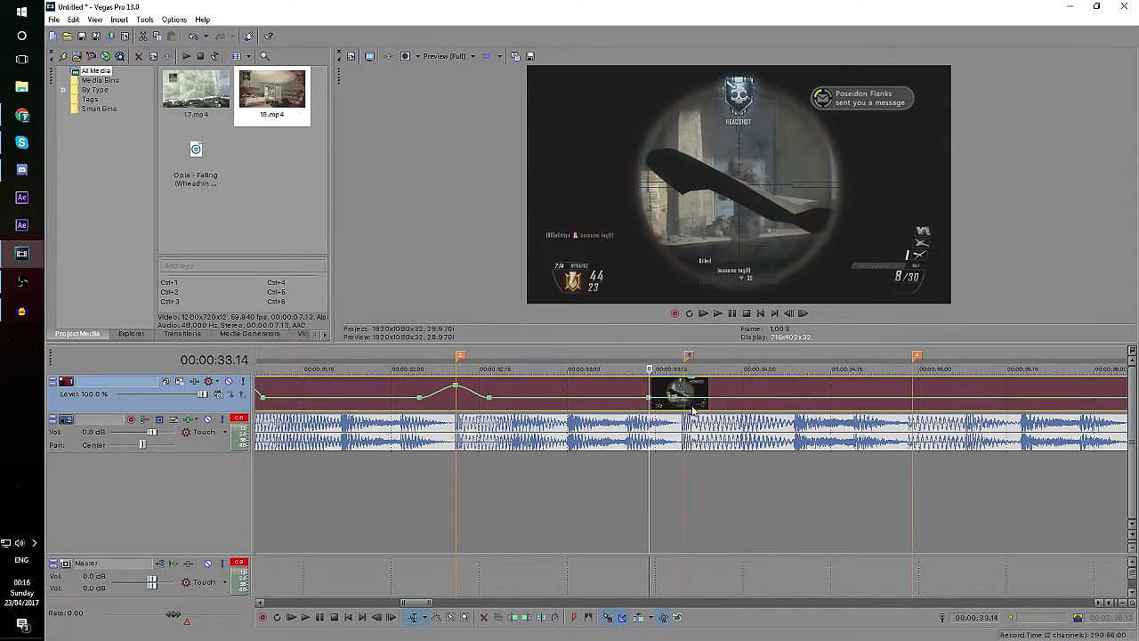
right_click(694, 402)
left_click(739, 326)
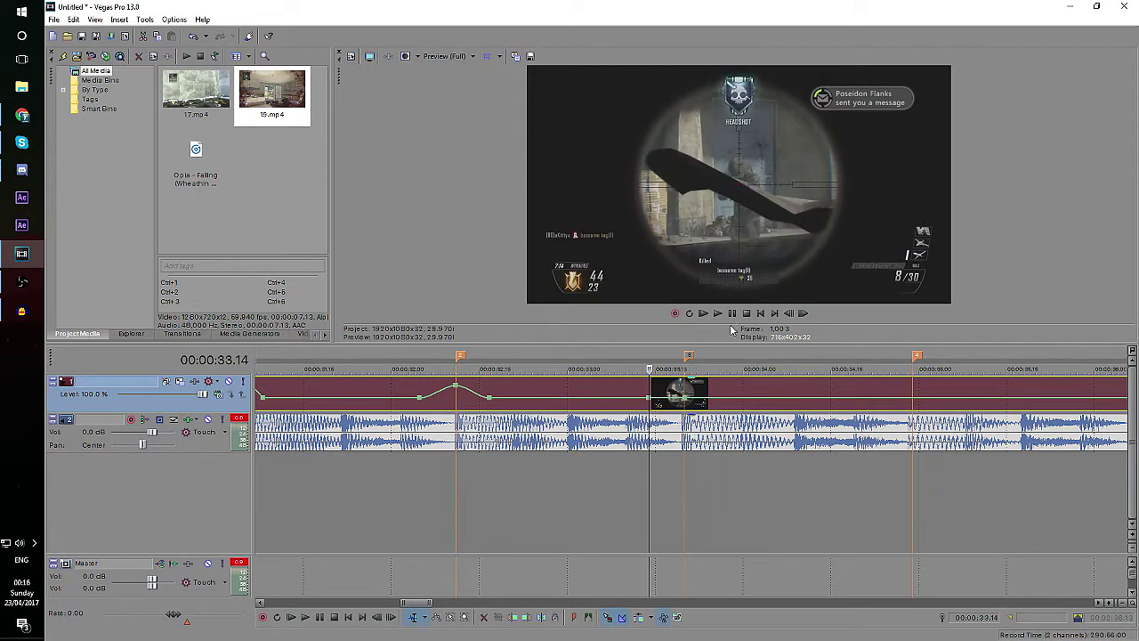
- Add a velocity point six frames after marker 3 and raise the marker 3 point to just below the top of the clip
left_click(692, 356)
left_click(802, 314)
left_click(802, 314)
left_click(802, 314)
left_click(802, 314)
left_click(802, 314)
left_click(802, 314)
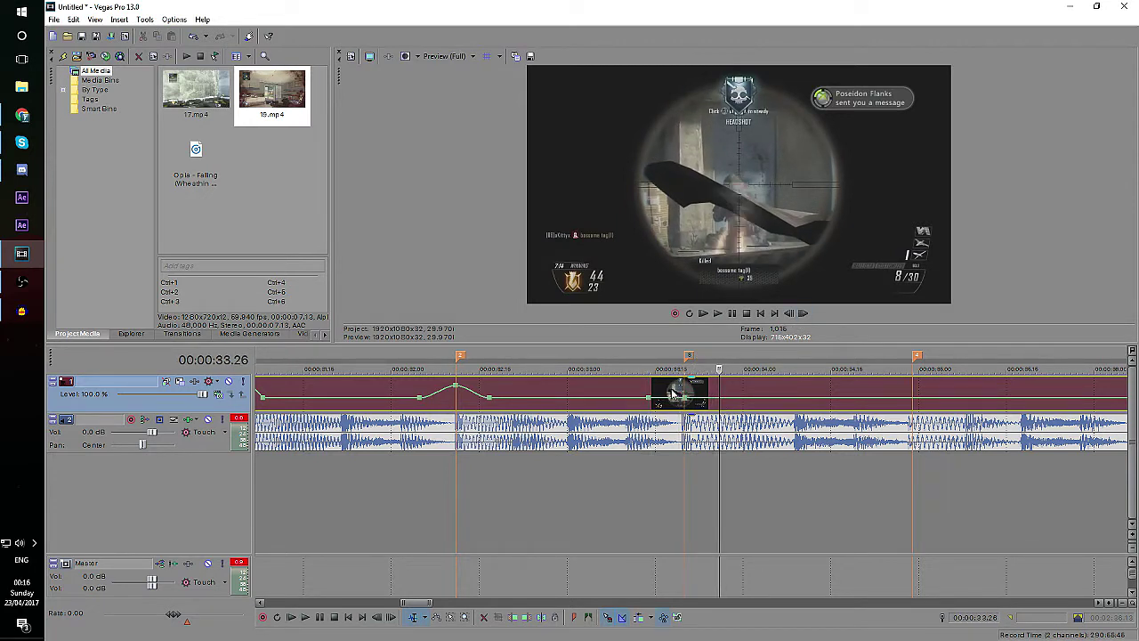
right_click(720, 400)
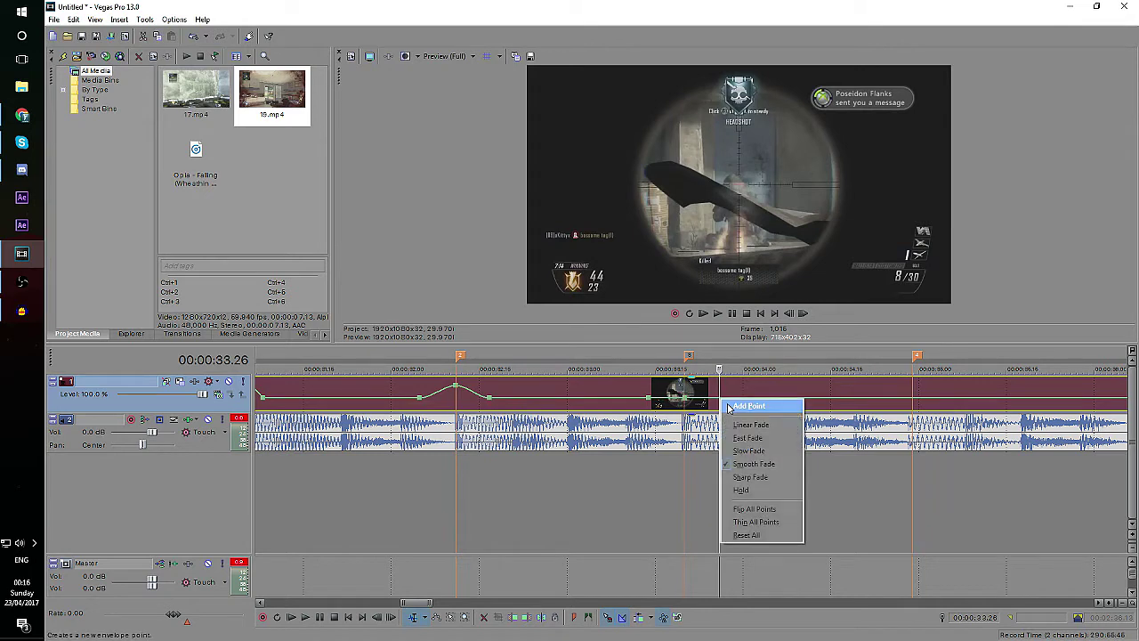
left_click(732, 405)
left_click(688, 358)
left_click_drag(688, 402, 684, 388)
- Review the clip around markers 2 and 3, and replay it from before marker 1 through marker 5
scroll(493, 365, "down", 3)
left_click(554, 356)
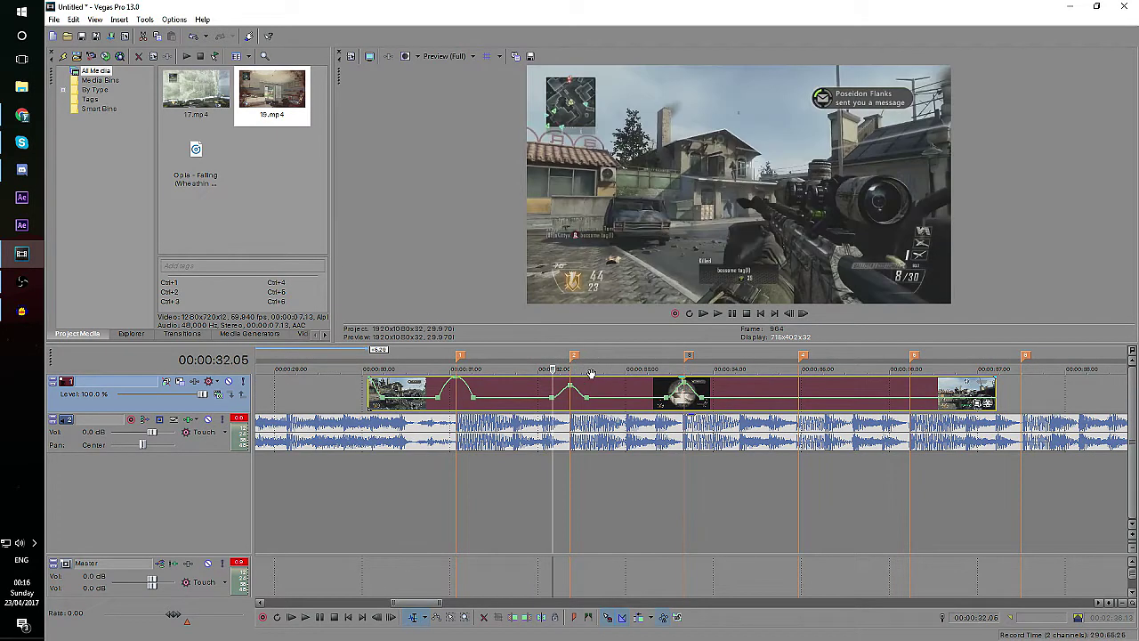
left_click(619, 356)
left_click(649, 357)
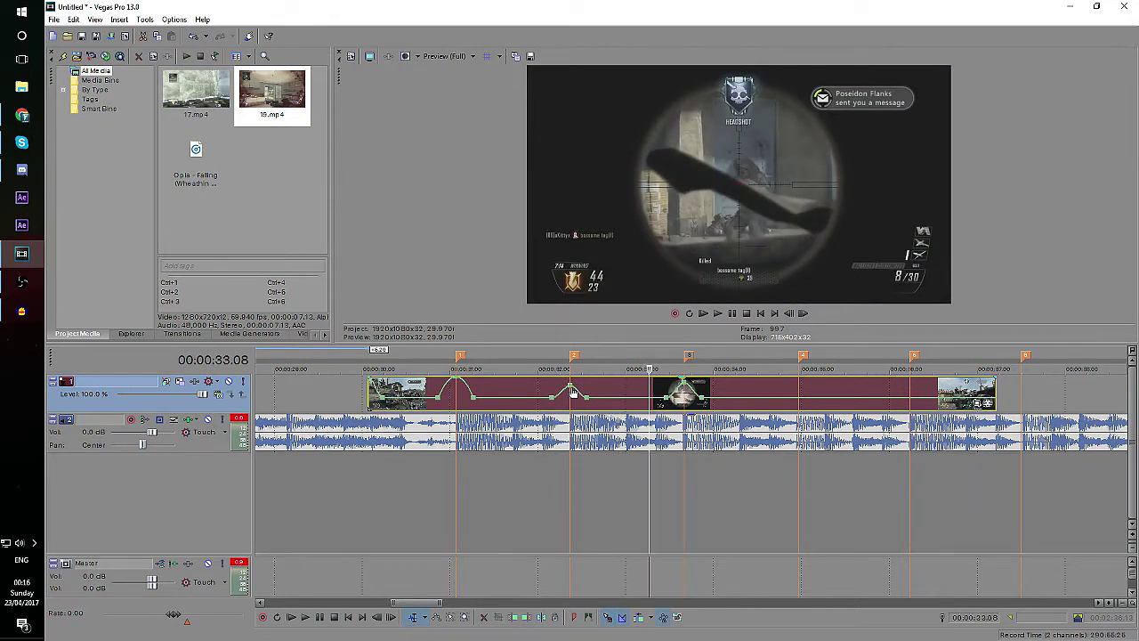
left_click(690, 357)
left_click(530, 357)
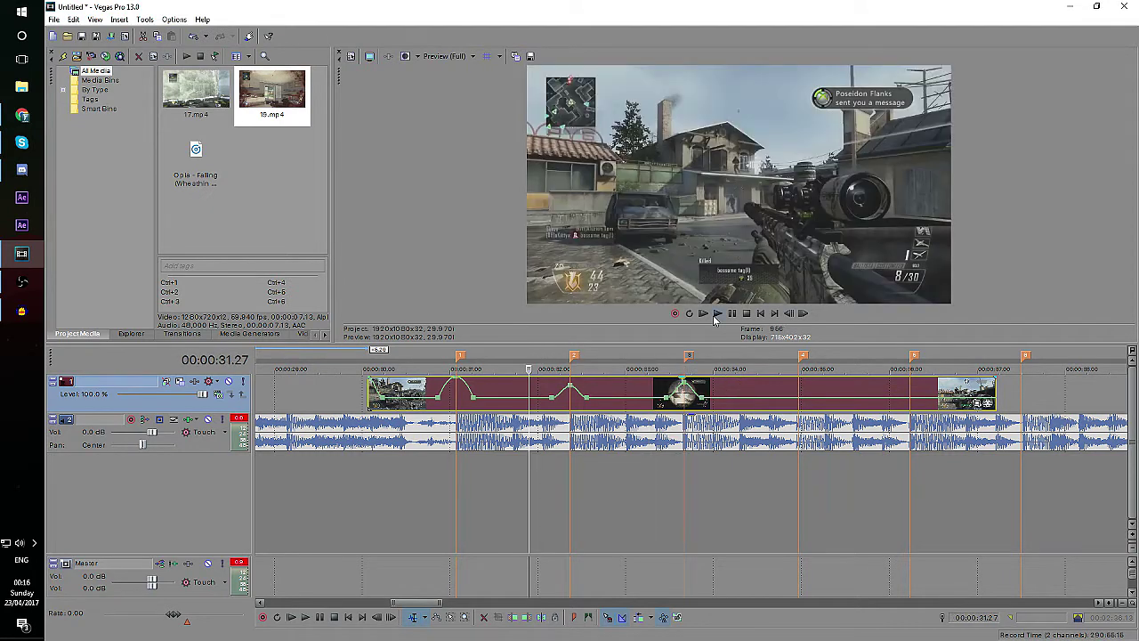
left_click(718, 313)
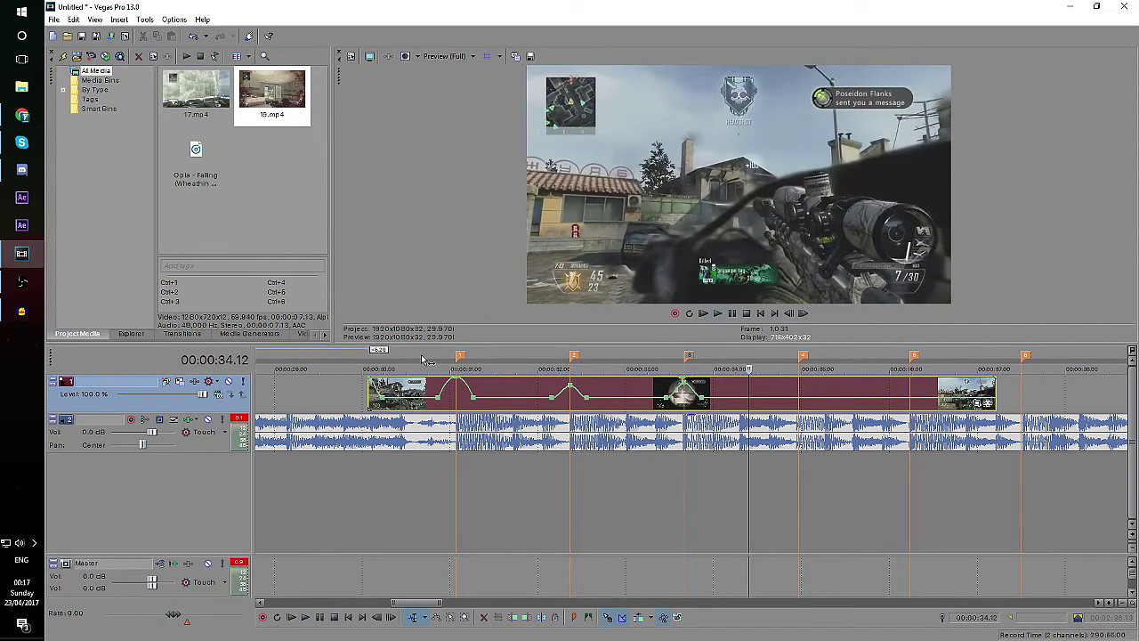
left_click(422, 359)
left_click(732, 315)
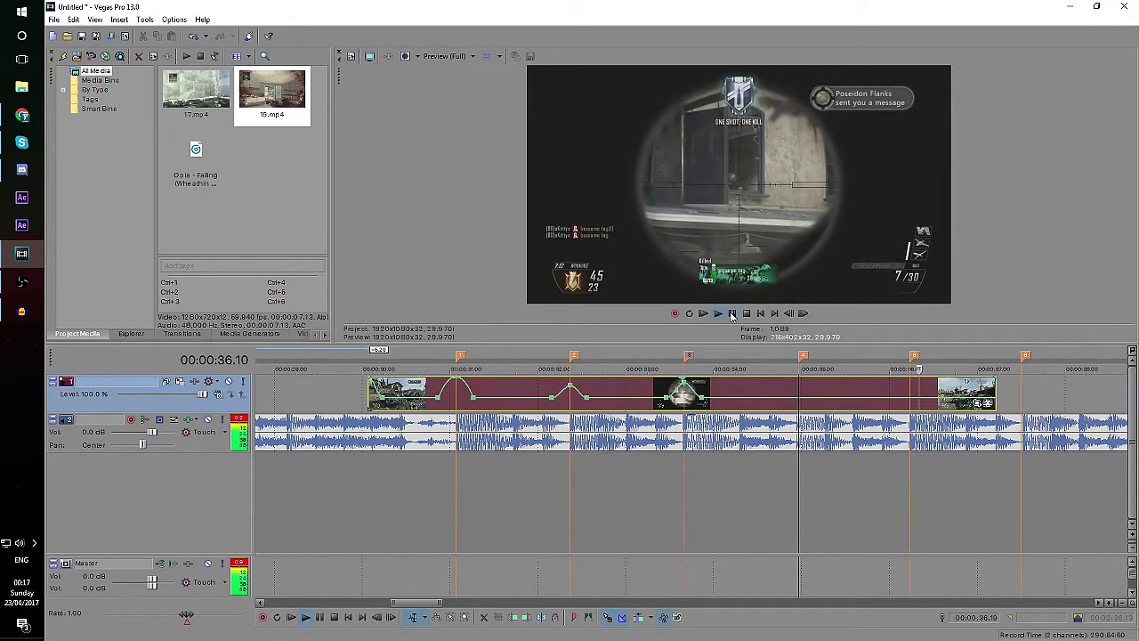
- Add velocity envelope points six frames before marker 4 and on marker 4
left_click(803, 356)
left_click(791, 315)
left_click(790, 314)
left_click(790, 316)
left_click(791, 316)
left_click(790, 316)
left_click(790, 316)
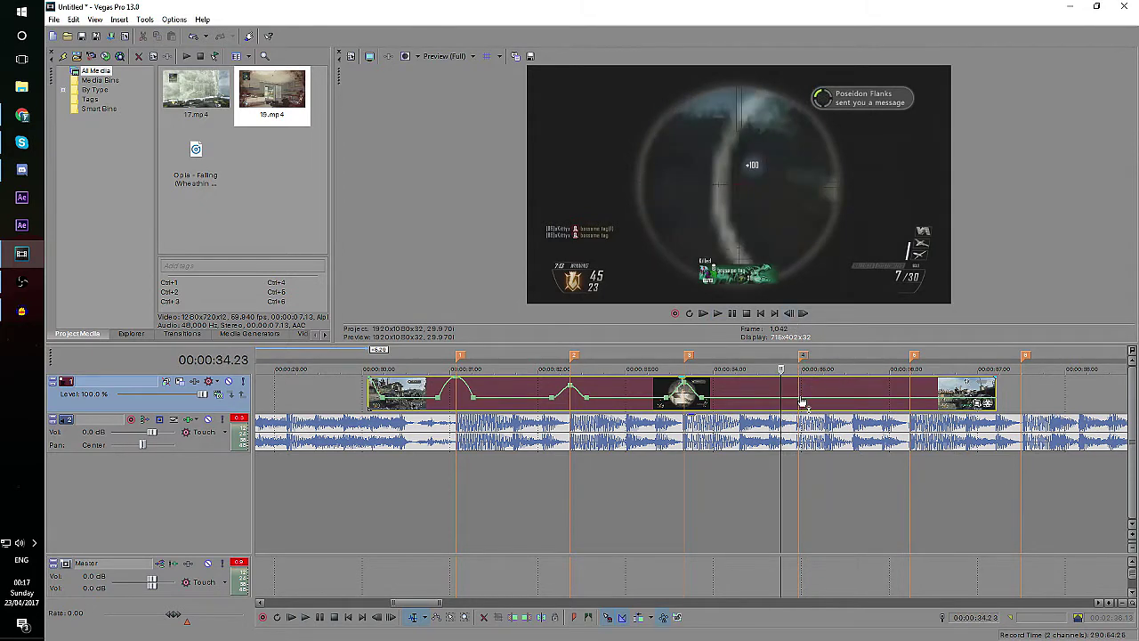
right_click(781, 397)
left_click(792, 404)
right_click(800, 397)
left_click(826, 404)
- Add a velocity point six frames after marker 4 and raise the marker 4 point to the top of the clip
left_click(798, 363)
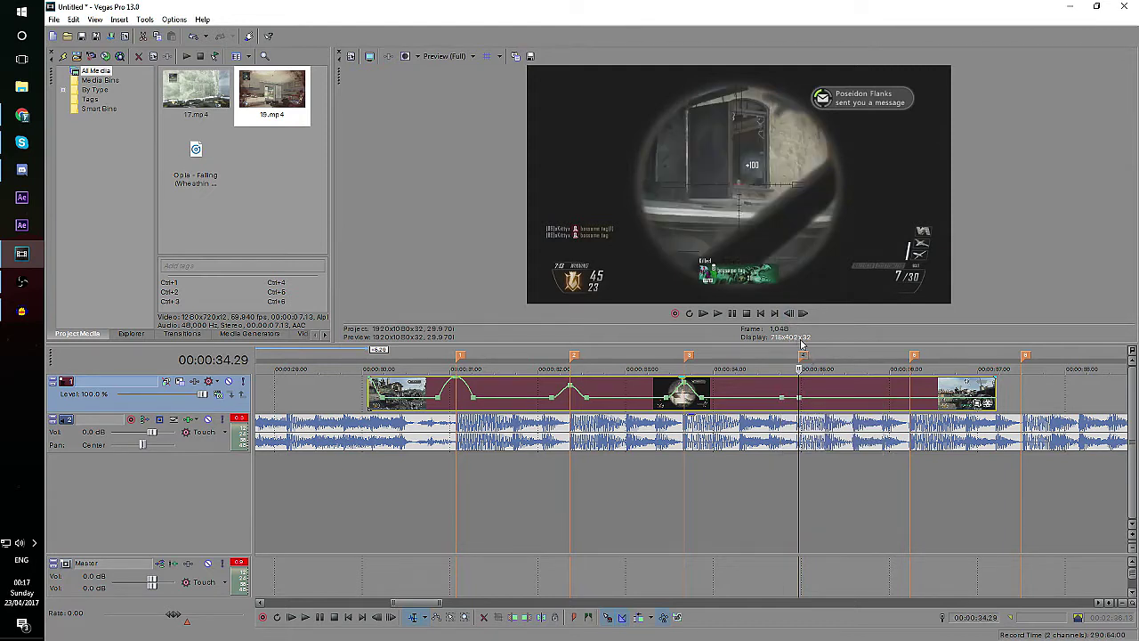
double_click(815, 401)
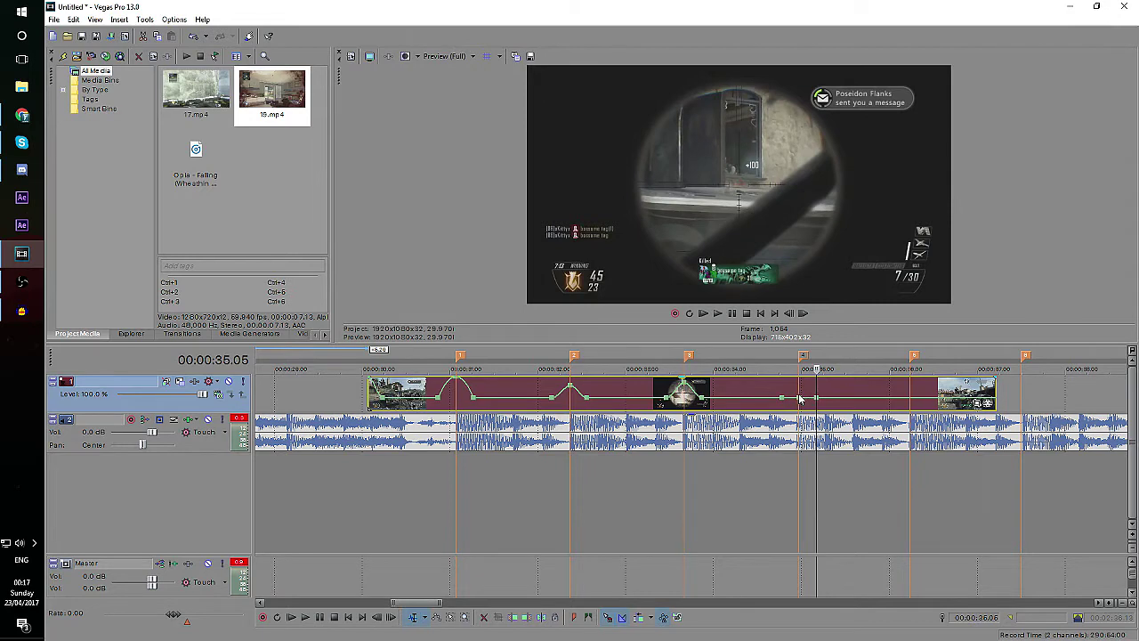
left_click(800, 401)
left_click_drag(799, 399, 799, 378)
right_click(788, 387)
left_click(784, 385)
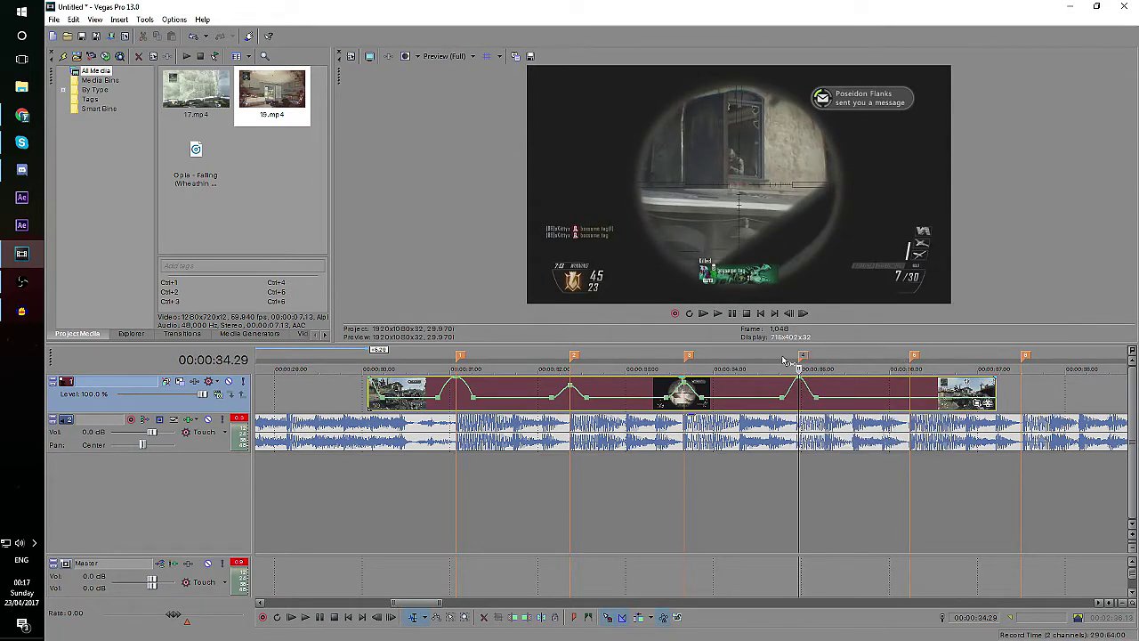
- Play across marker 4 and try Fast Fade before and Slow Fade after its velocity point
left_click(734, 314)
left_click_drag(912, 362, 802, 363)
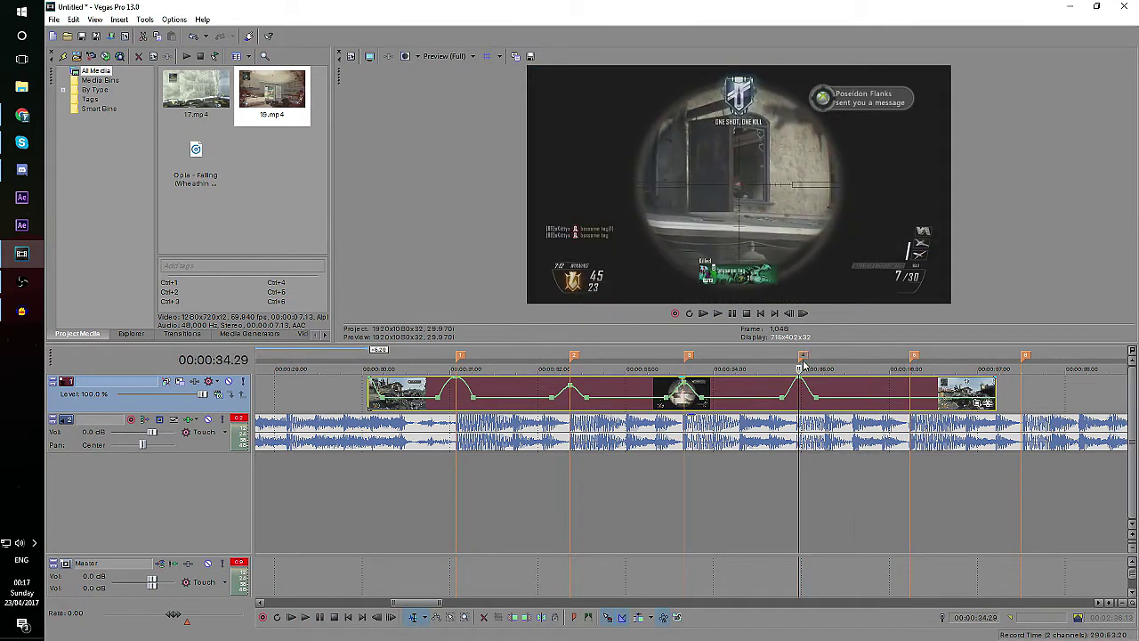
right_click(793, 387)
left_click(804, 428)
right_click(808, 389)
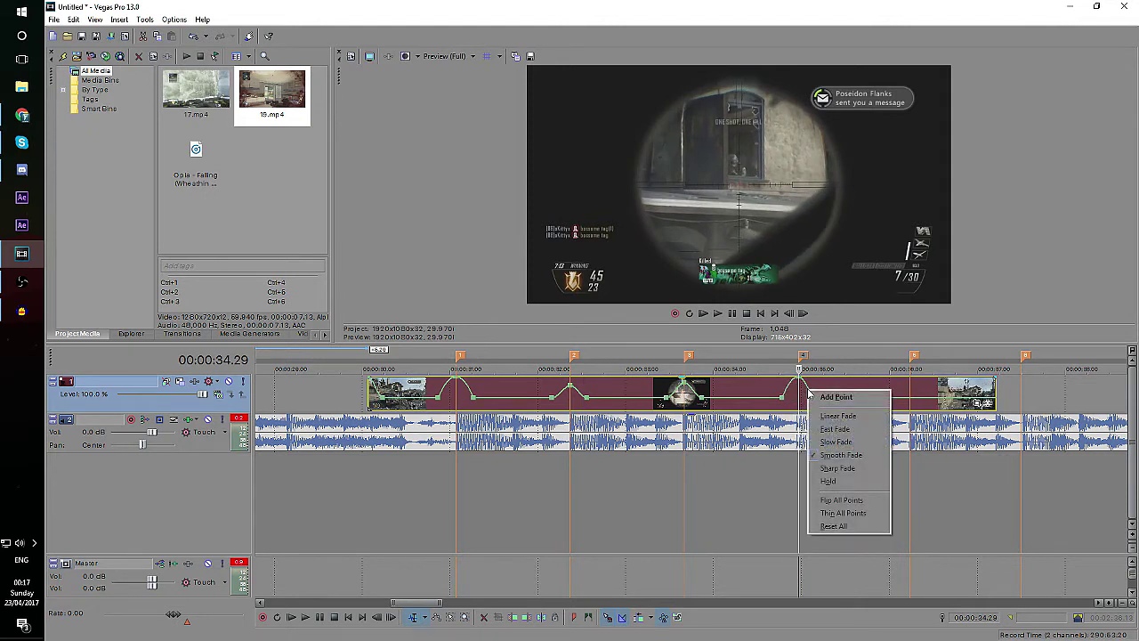
left_click(830, 442)
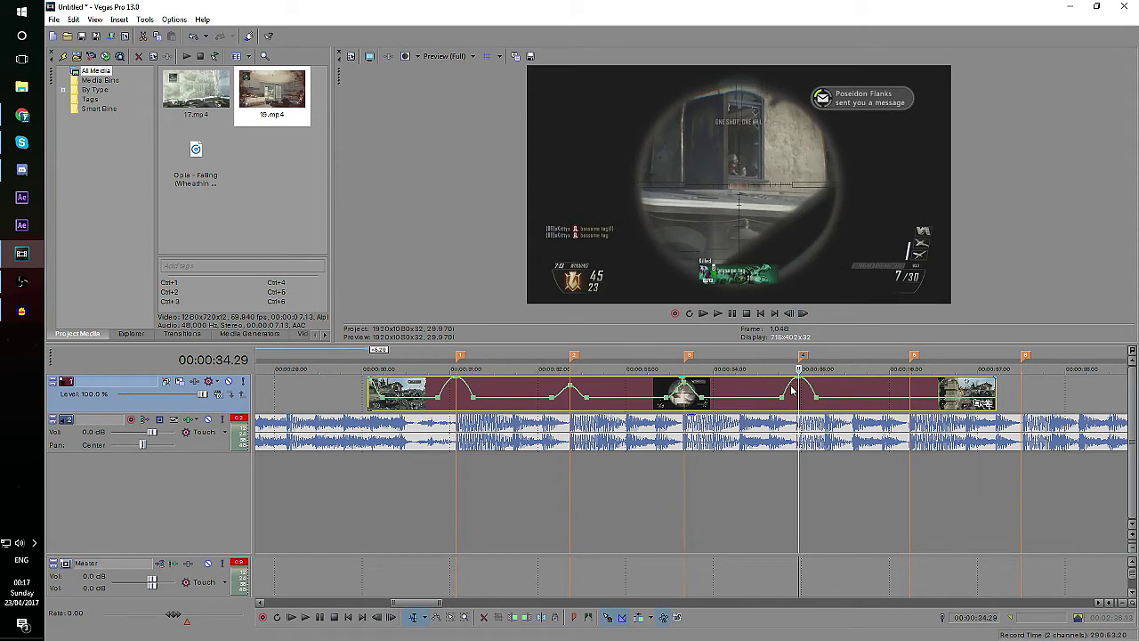
- Set the envelope segments on both sides of the marker 4 point to Smooth Fade and lower the point slightly
right_click(792, 386)
left_click(824, 456)
right_click(811, 387)
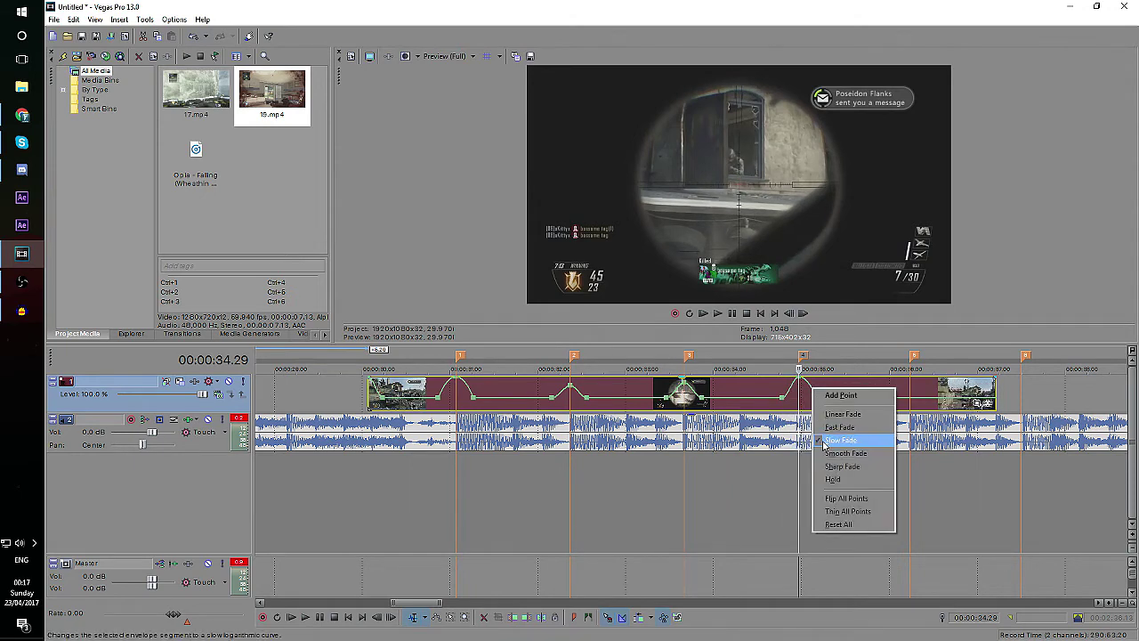
left_click(830, 453)
- Add velocity points just before, on and just after marker 5, and raise the middle one to the marker 4 point's height
key("ctrl+Right")
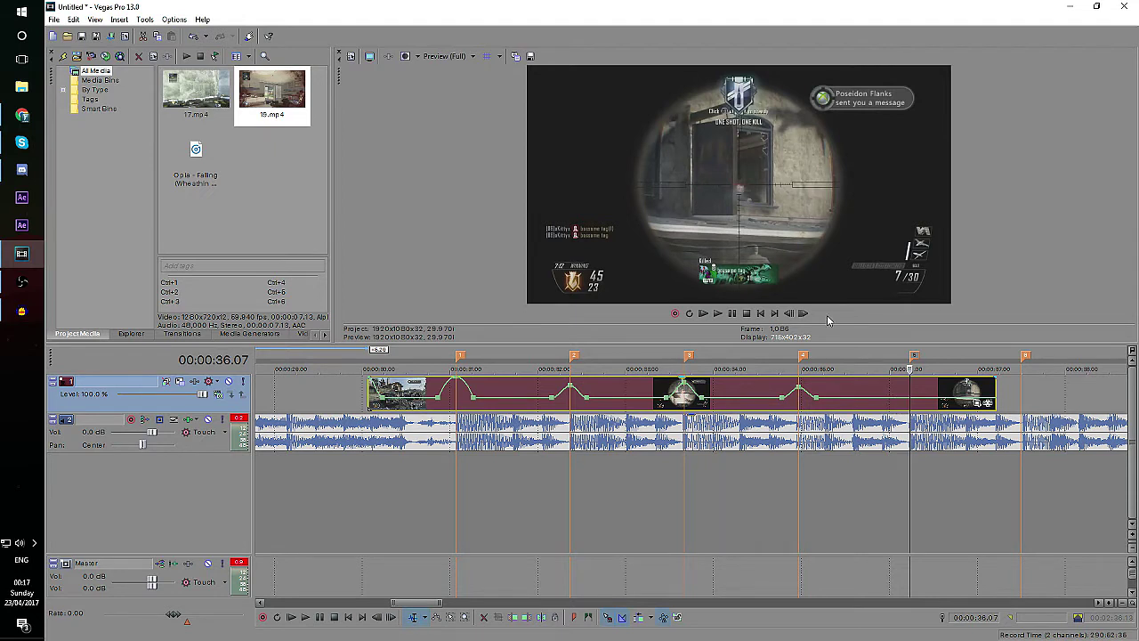
left_click(895, 405)
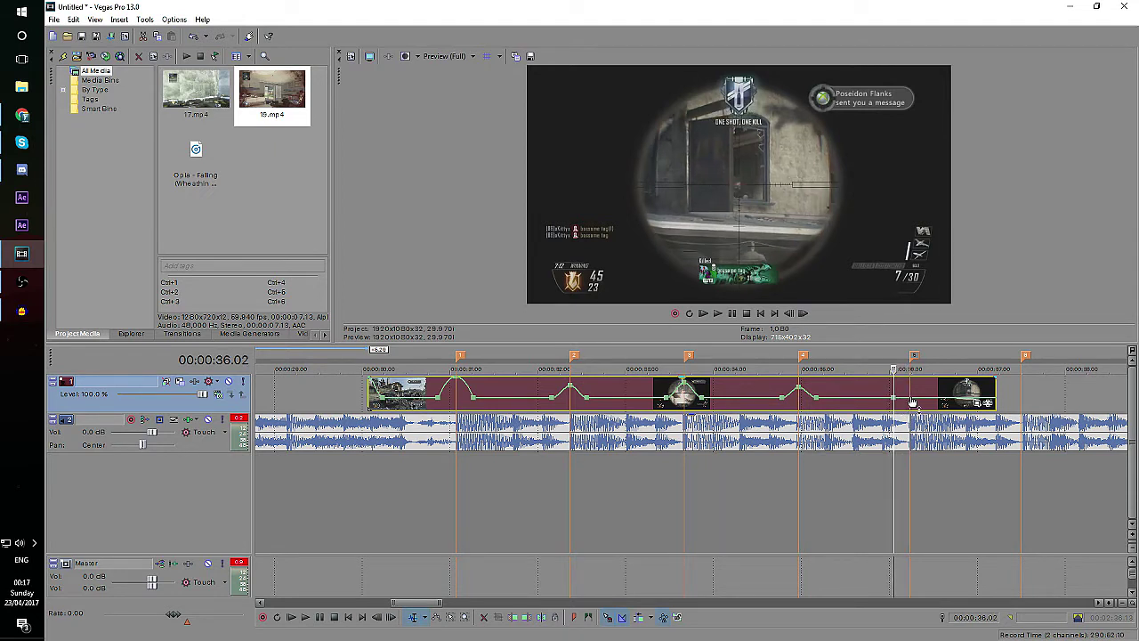
left_click(910, 402)
left_click(928, 404)
left_click(912, 403)
left_click_drag(910, 401, 912, 392)
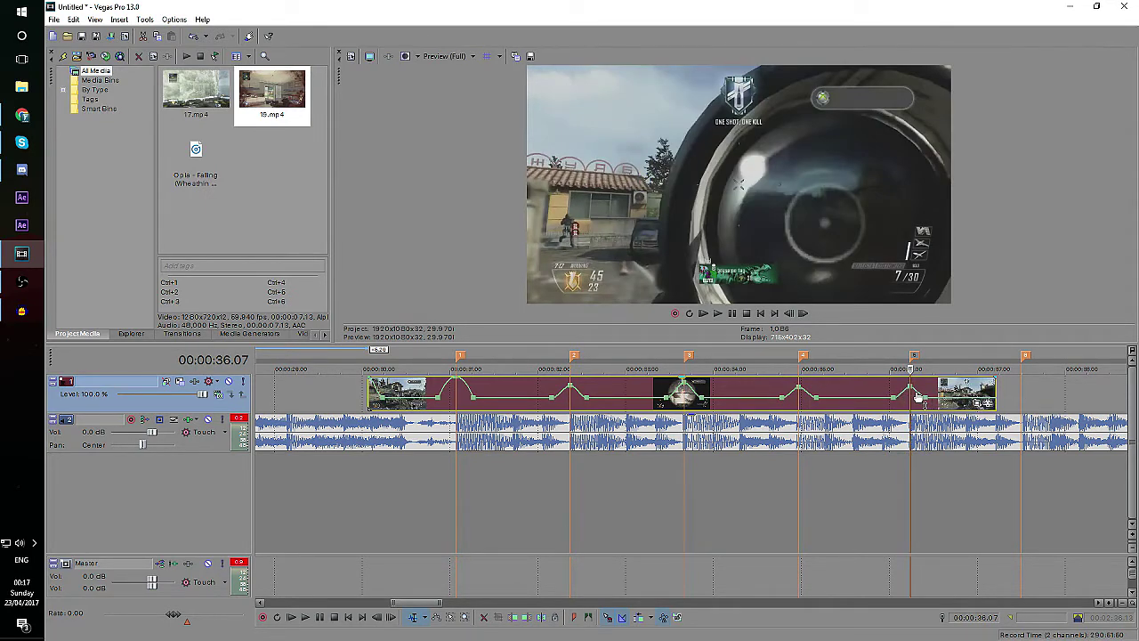
- Set the envelope segment before the marker 5 point to Fast Fade and the one after it to Slow Fade
right_click(906, 388)
left_click(925, 428)
right_click(916, 388)
left_click(938, 440)
- Play from just before marker 4 past marker 5 to check both speed-ups
left_click(762, 363)
left_click(733, 313)
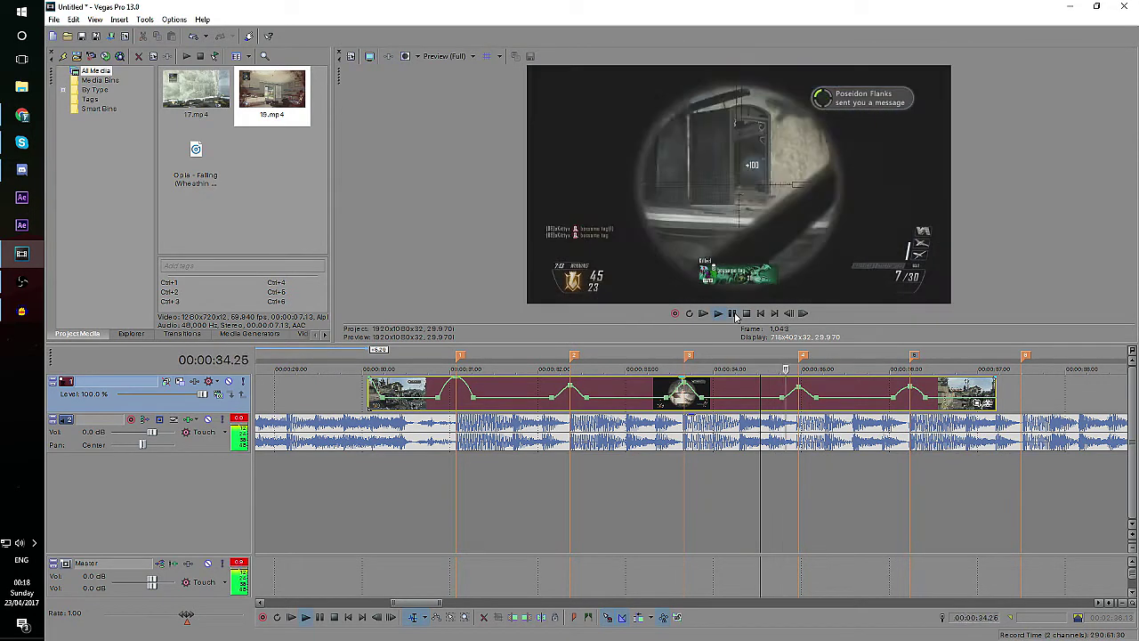
left_click(732, 314)
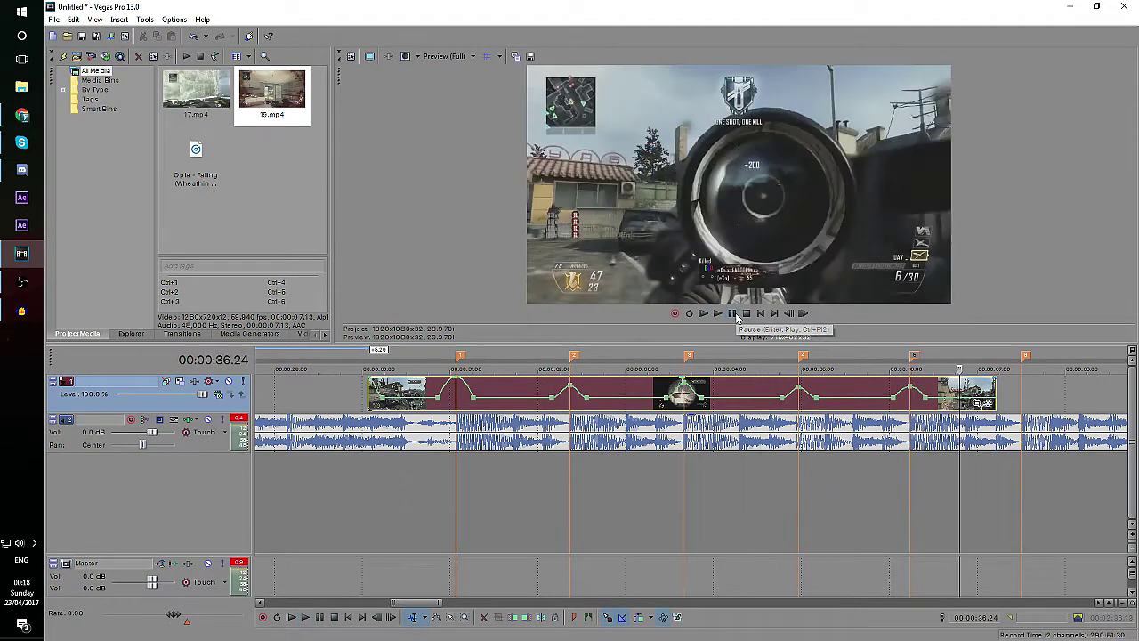
- Play the clip from its start past marker 1 to review the first speed-up against the beat
left_click(410, 357)
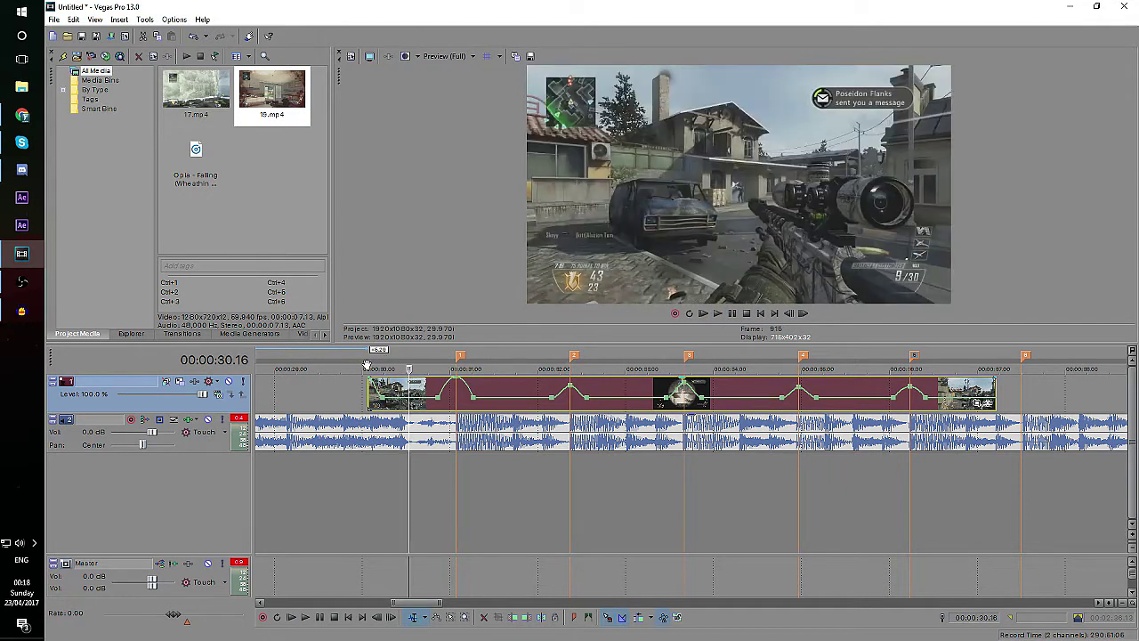
left_click(370, 357)
left_click(733, 313)
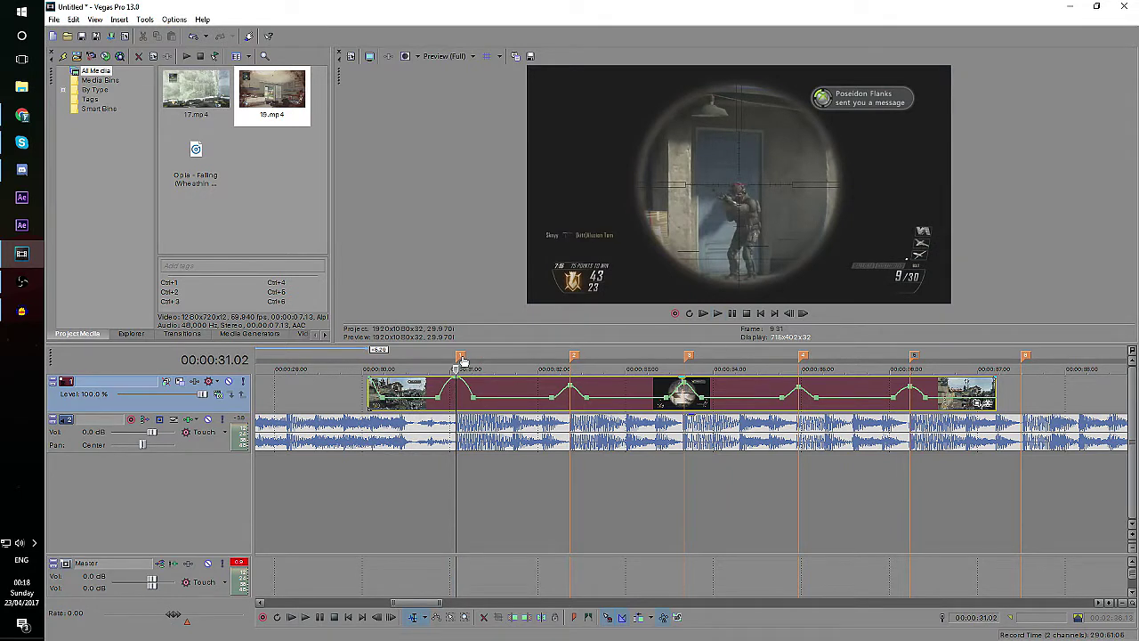
left_click(742, 314)
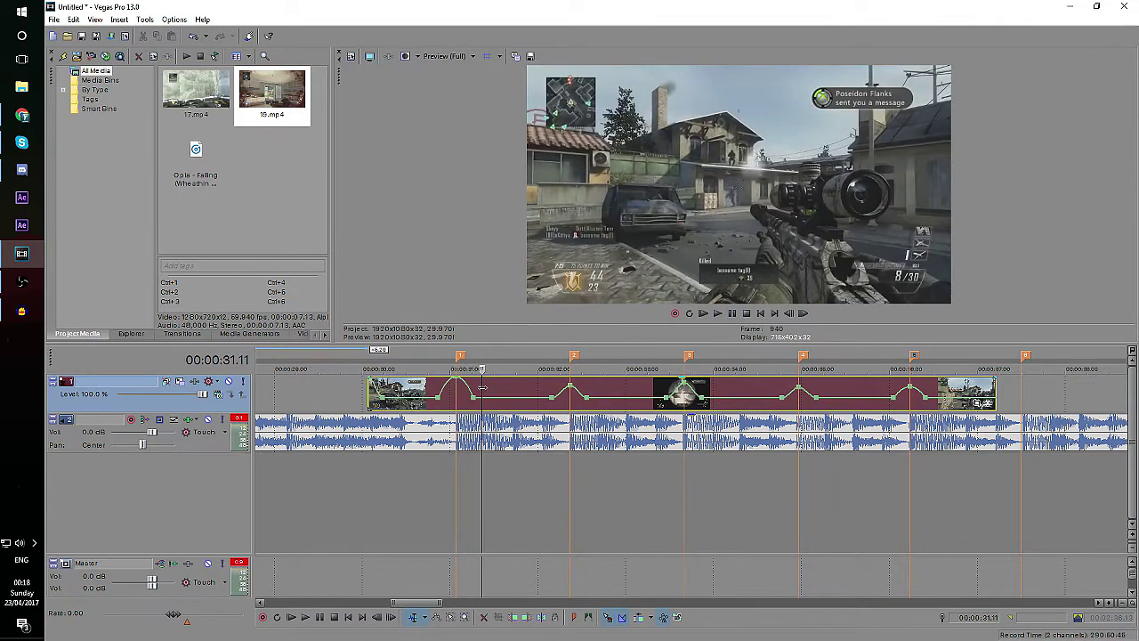
- Play the clip in sections from marker 1 past marker 4 to review each speed-up against the beat
left_click(717, 313)
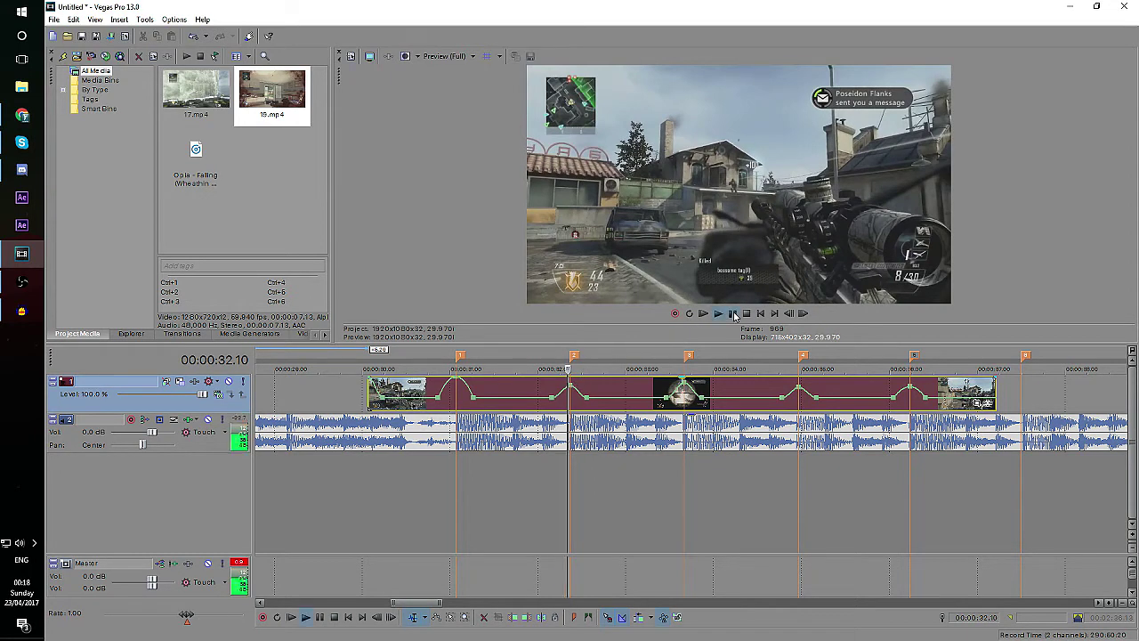
left_click(732, 313)
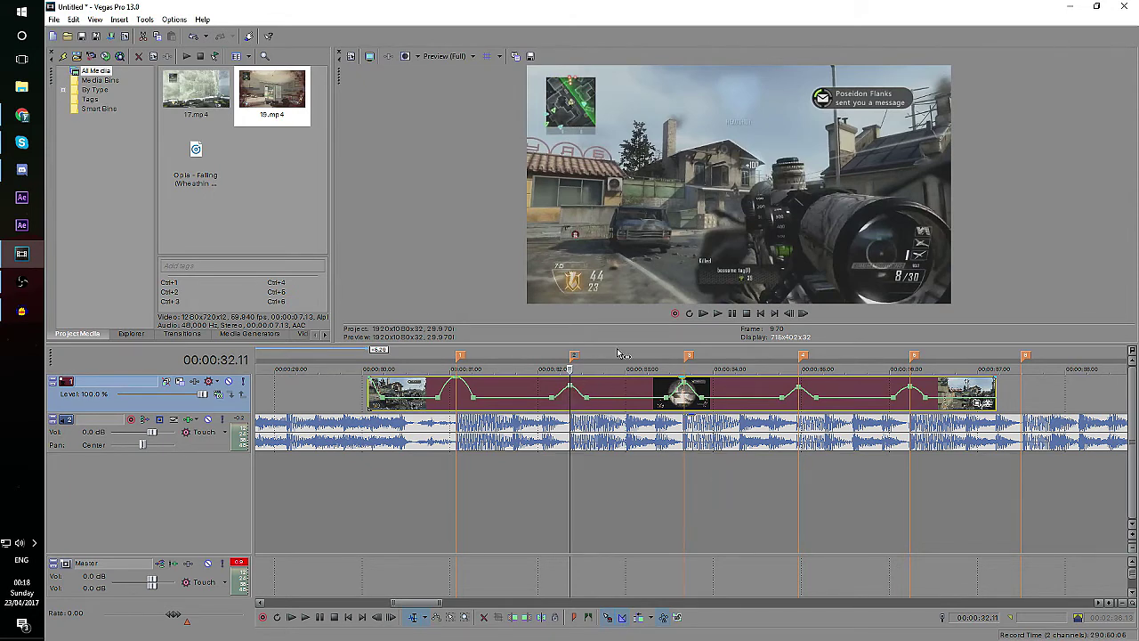
left_click(730, 315)
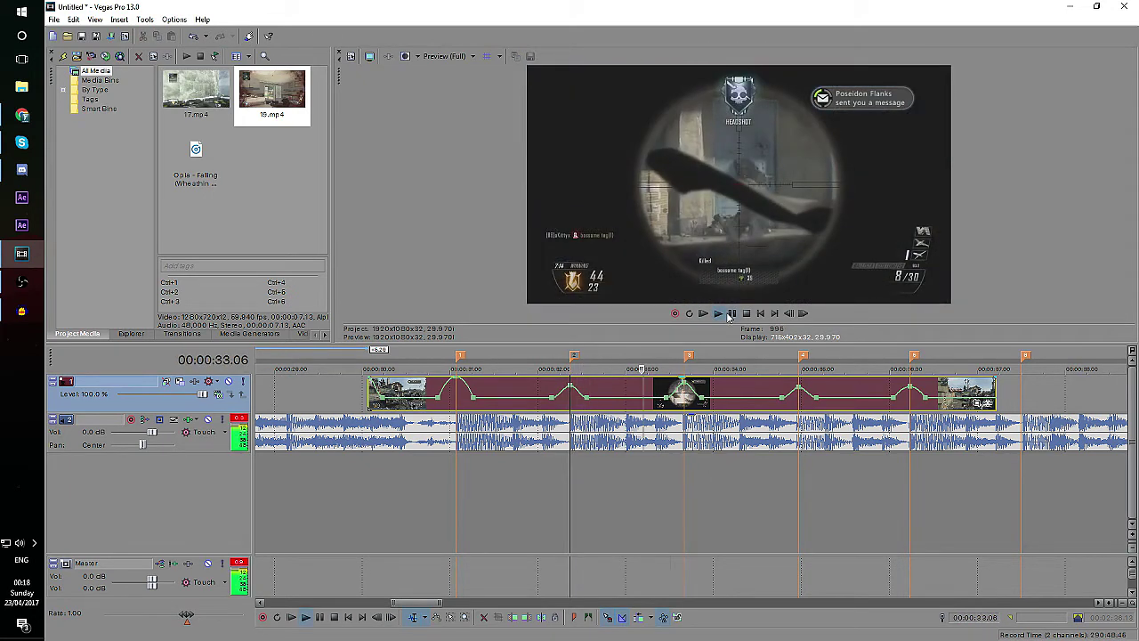
left_click(693, 355)
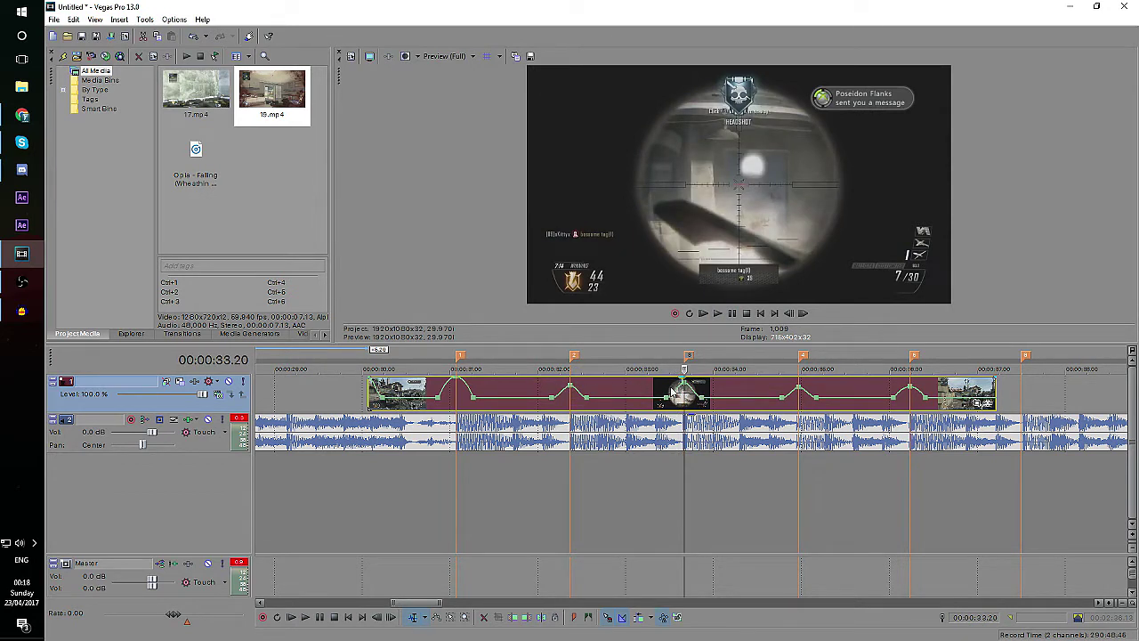
left_click(735, 314)
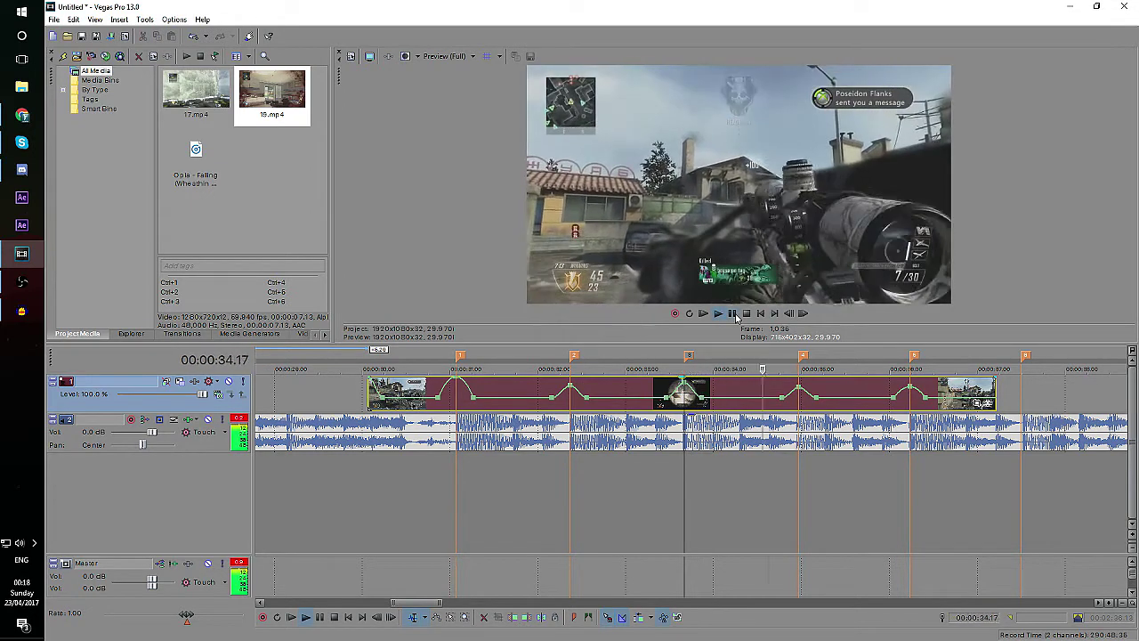
left_click(733, 314)
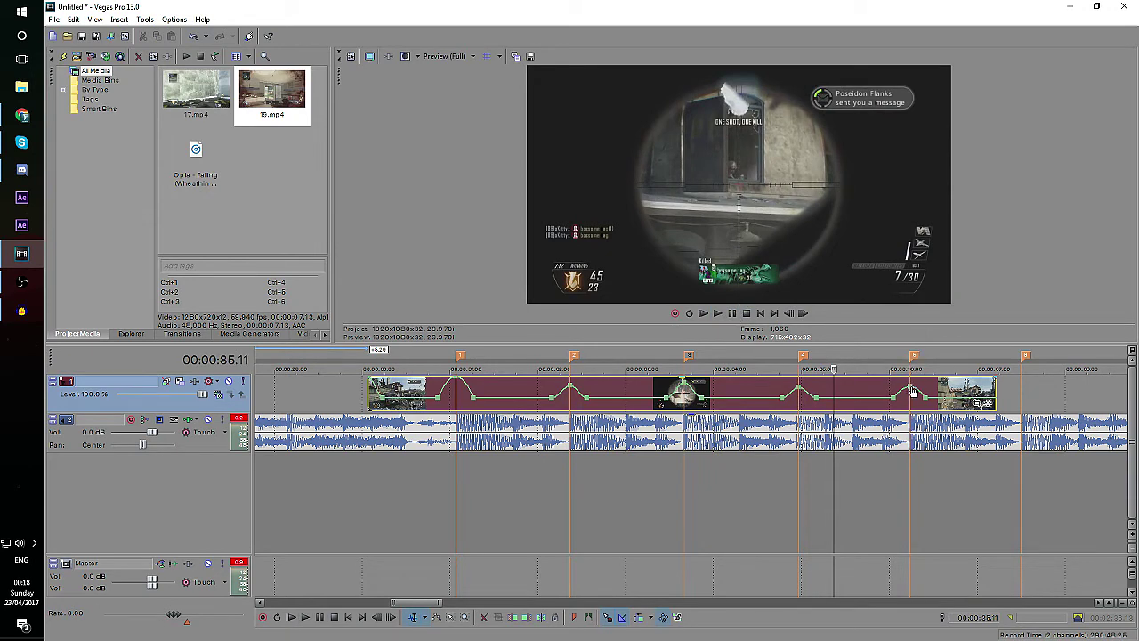
- Play from between markers 4 and 5 to the clip's end, and return frame by frame to the clip's start
left_click(735, 313)
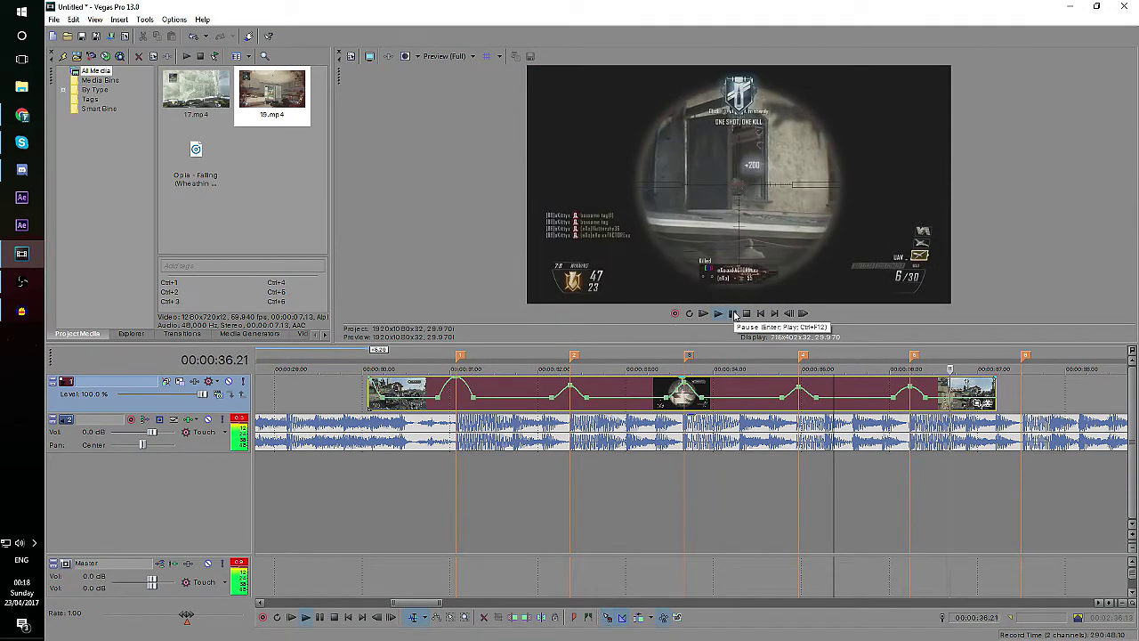
left_click(735, 313)
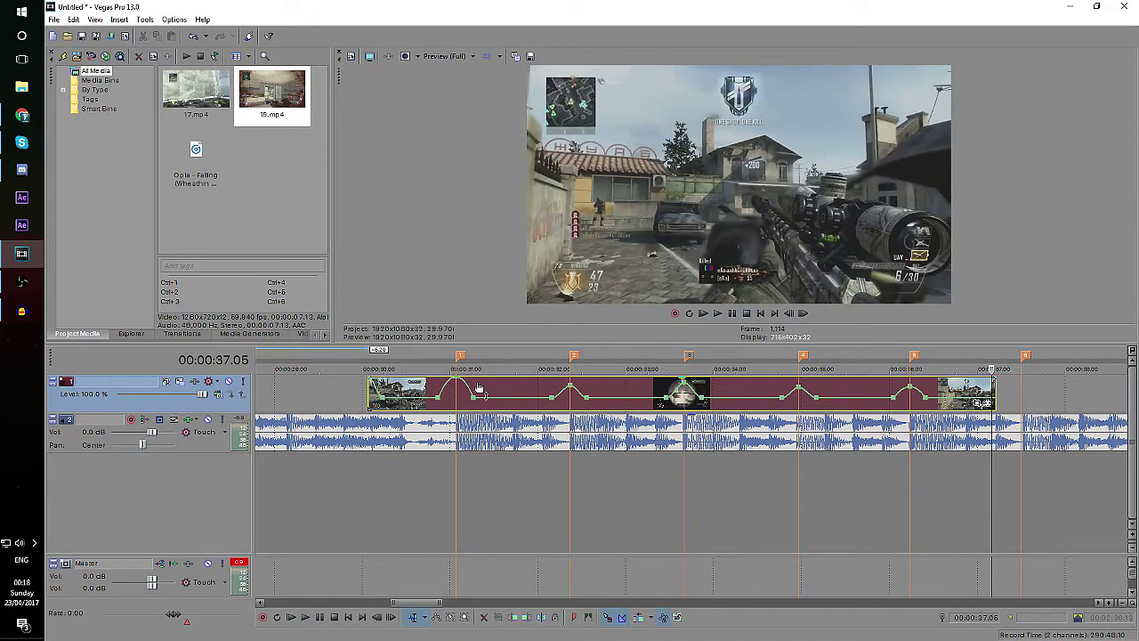
left_click(387, 399)
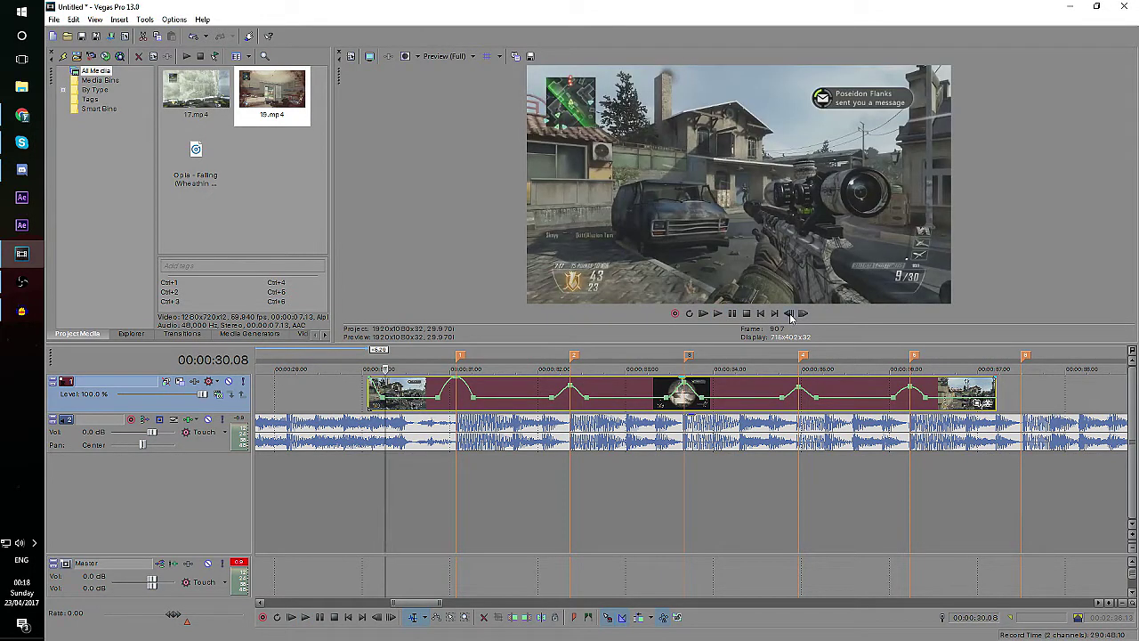
left_click(789, 314)
left_click(789, 314)
left_click(789, 315)
left_click(790, 314)
left_click(790, 314)
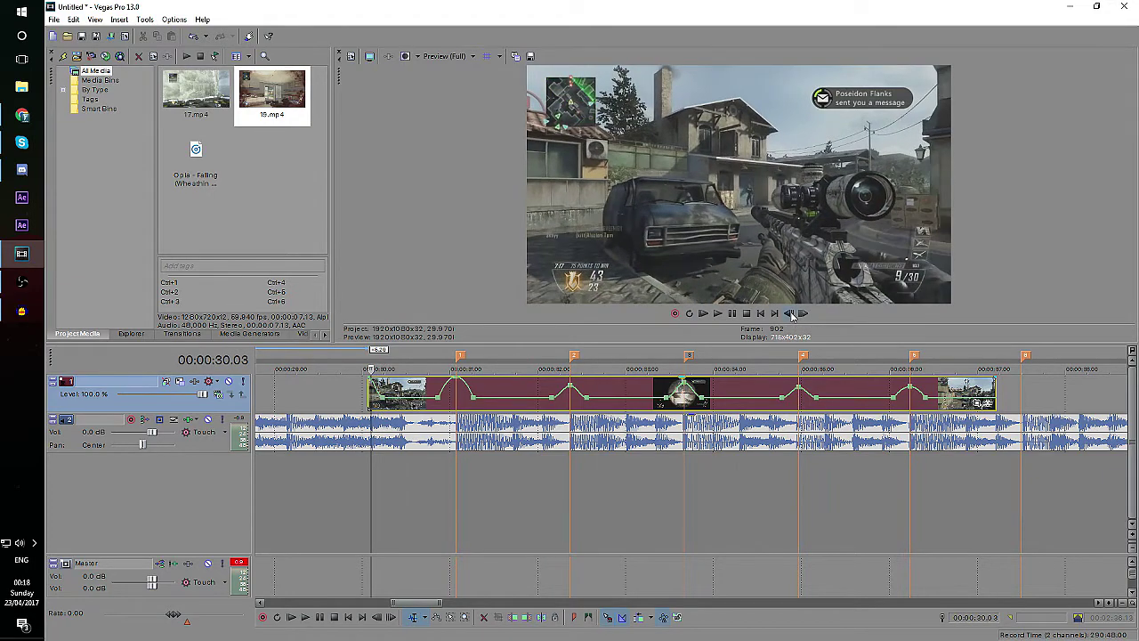
left_click(789, 315)
- Add a velocity envelope point a few frames before the gameplay clip's end, at 00:00:37.01, and set it to 50% Forward Velocity
left_click(993, 385)
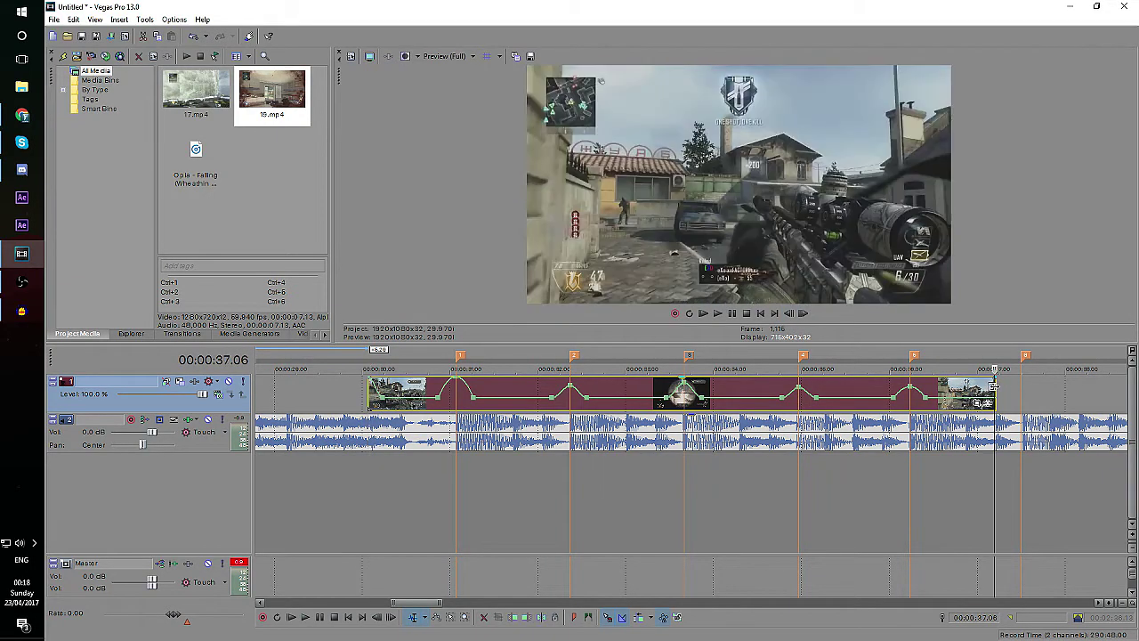
scroll(676, 402, "up", 6)
left_click(694, 405)
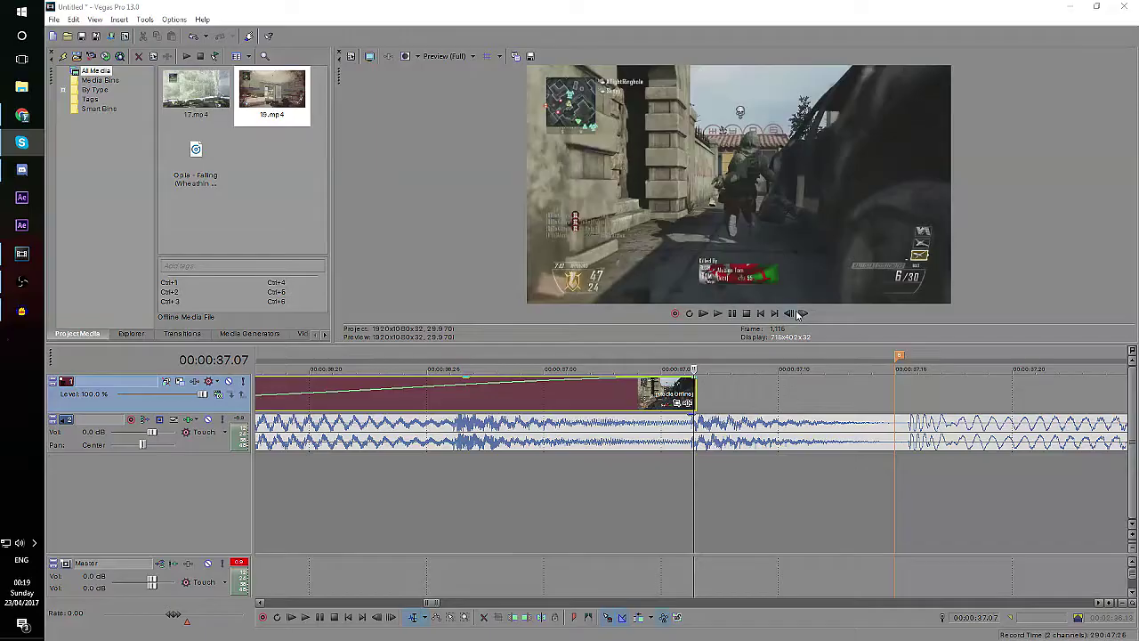
left_click(792, 314)
left_click(791, 314)
left_click(792, 313)
left_click(791, 314)
left_click(791, 313)
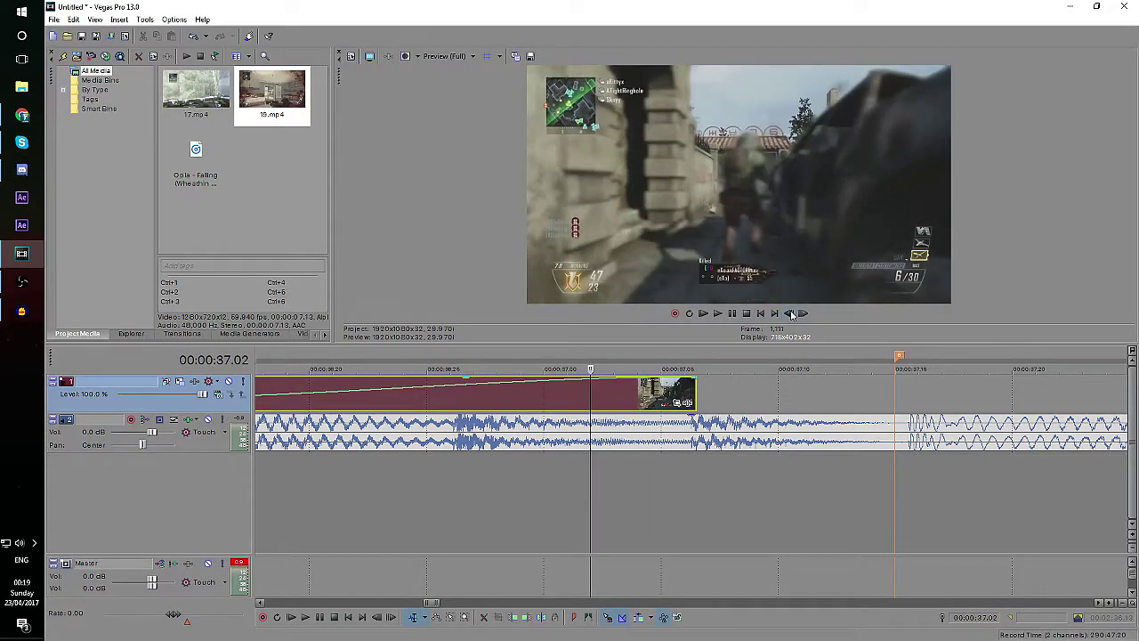
left_click(791, 313)
right_click(569, 384)
left_click(582, 384)
right_click(568, 381)
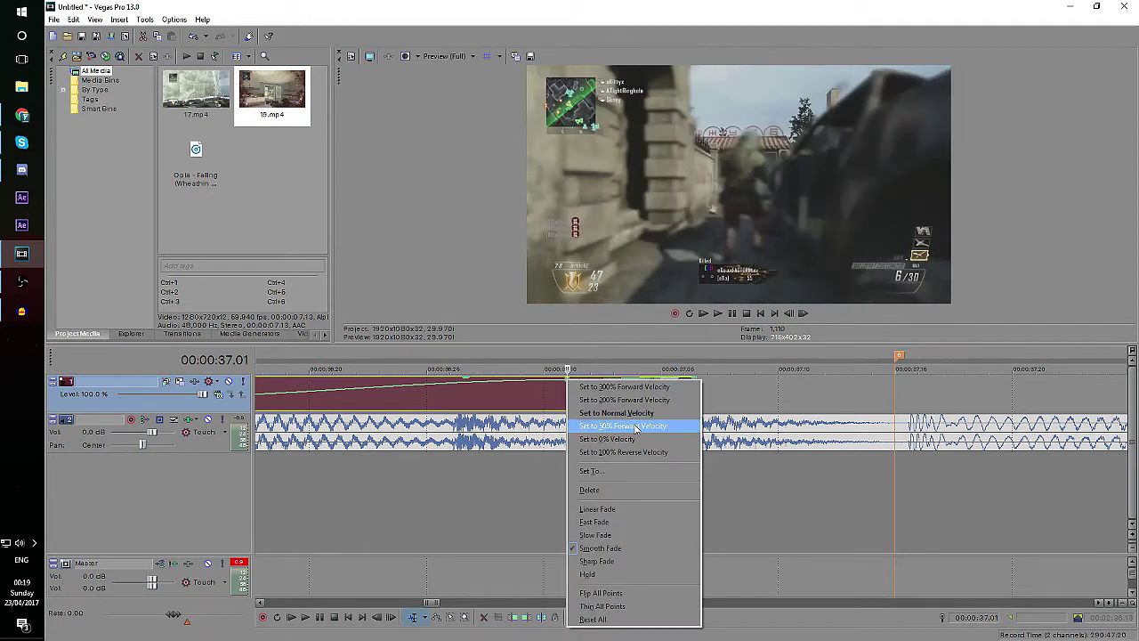
left_click(636, 427)
scroll(471, 398, "down", 5)
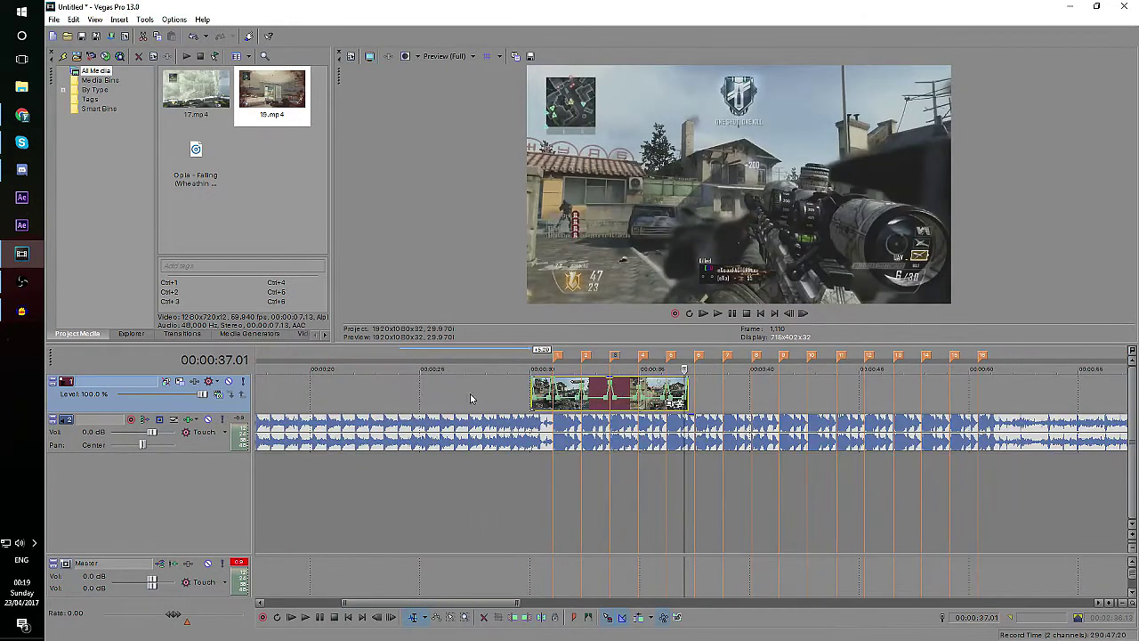
- Play the gameplay clip from its start past marker 5 to review all speed-ups against the beats
left_click(531, 398)
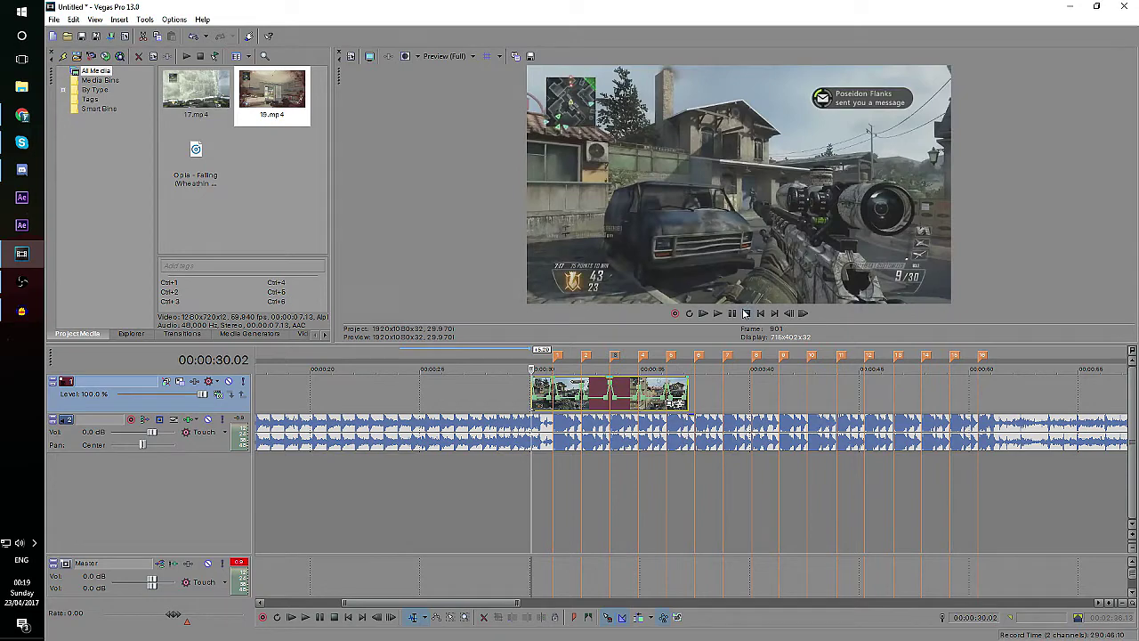
scroll(748, 363, "up", 4)
scroll(748, 363, "down", 1)
key("space")
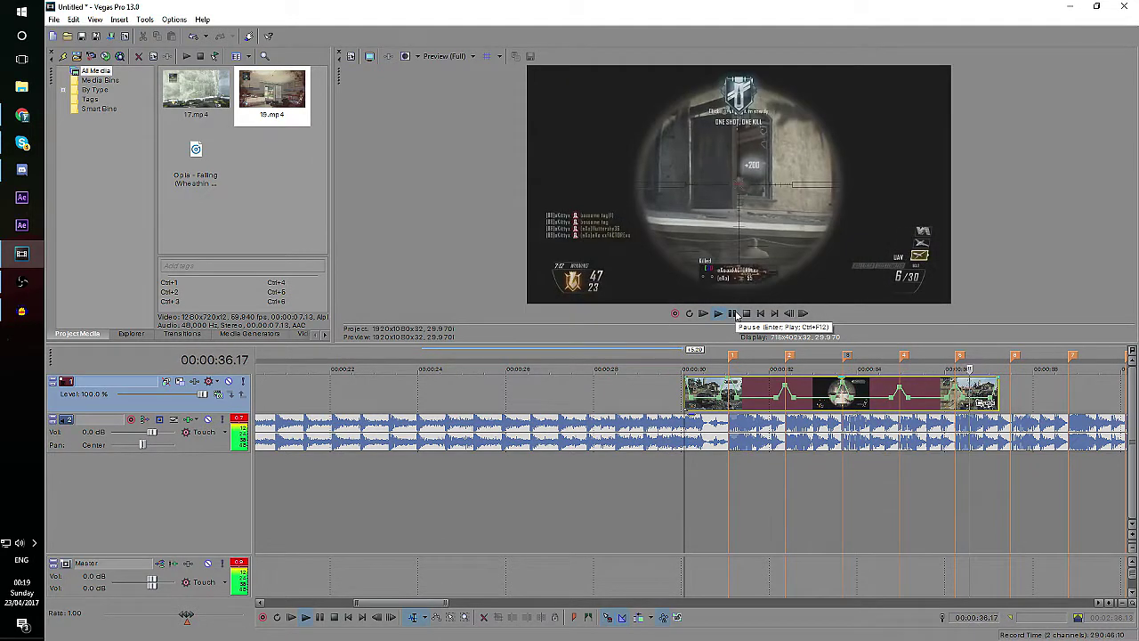
key("space")
key("space")
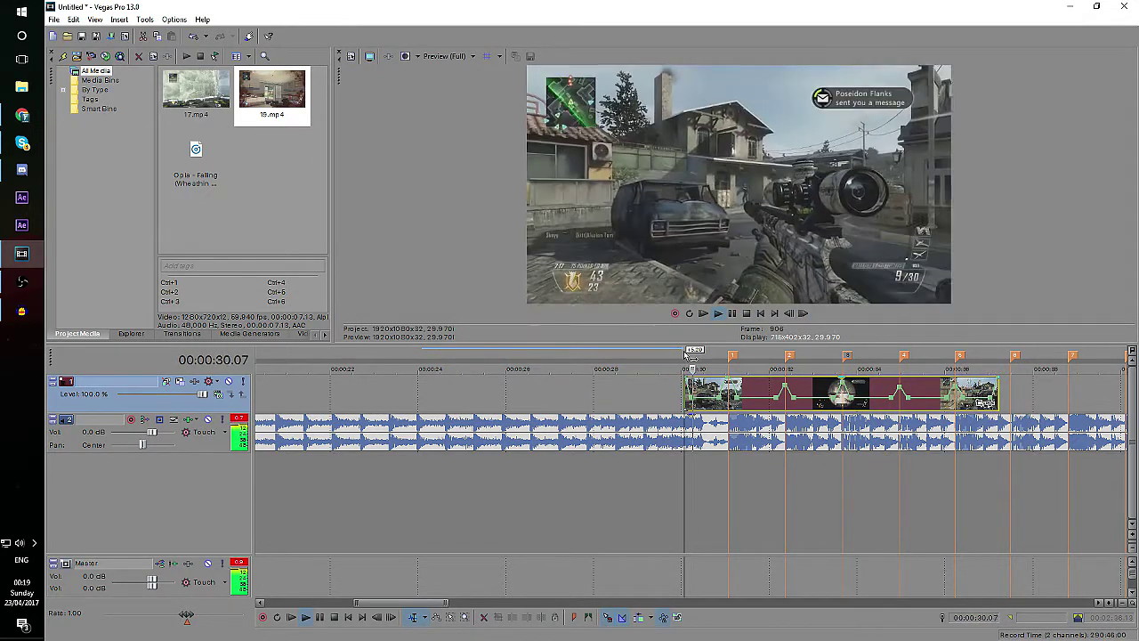
left_click(732, 313)
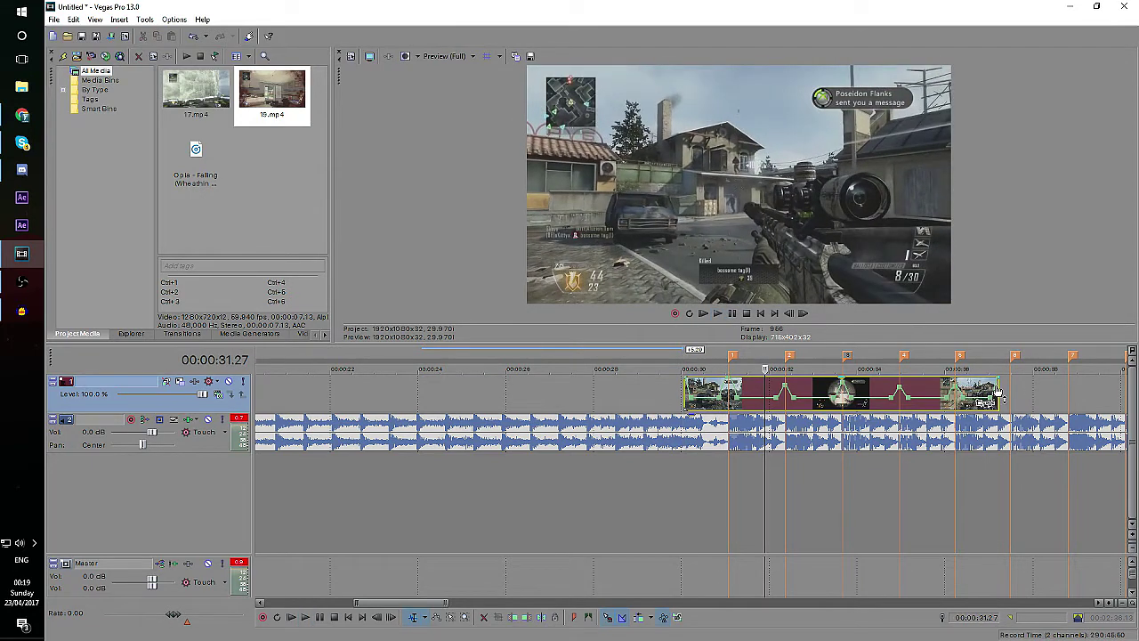
- Trim the end of the gameplay clip back to 00:00:37.05
left_click(986, 391)
scroll(987, 392, "up", 5)
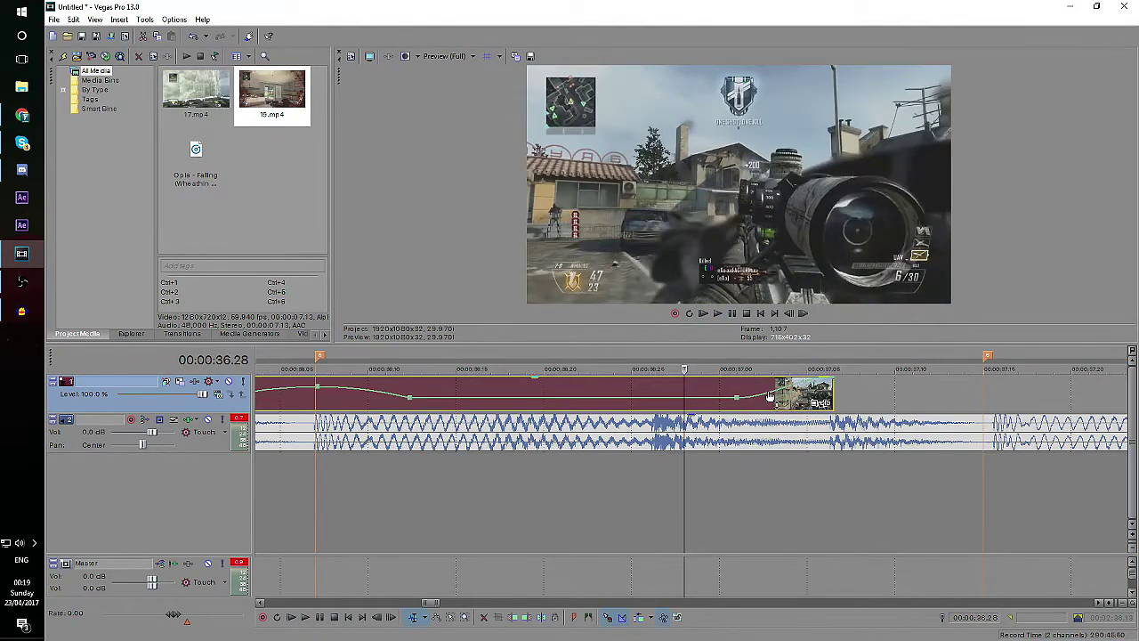
left_click_drag(840, 397, 806, 397)
key("space")
left_click(734, 315)
left_click(723, 392)
key("space")
scroll(768, 393, "down", 6)
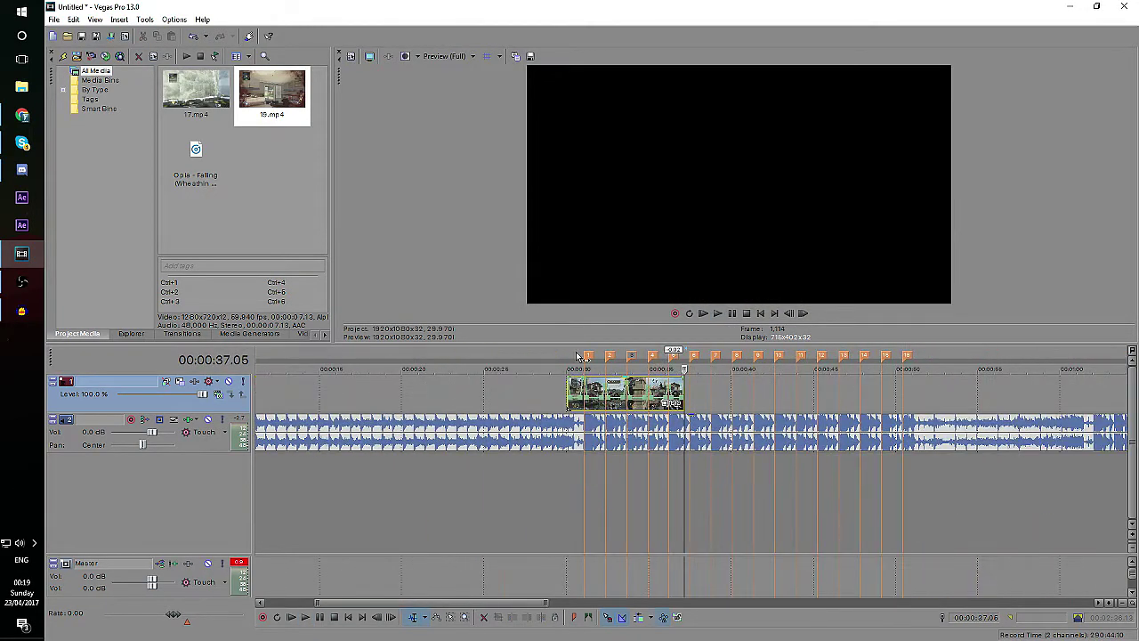
- Play the trimmed clip from its start past marker 1 to check the opening speed-up
left_click(578, 357)
scroll(739, 360, "up", 5)
left_click(719, 314)
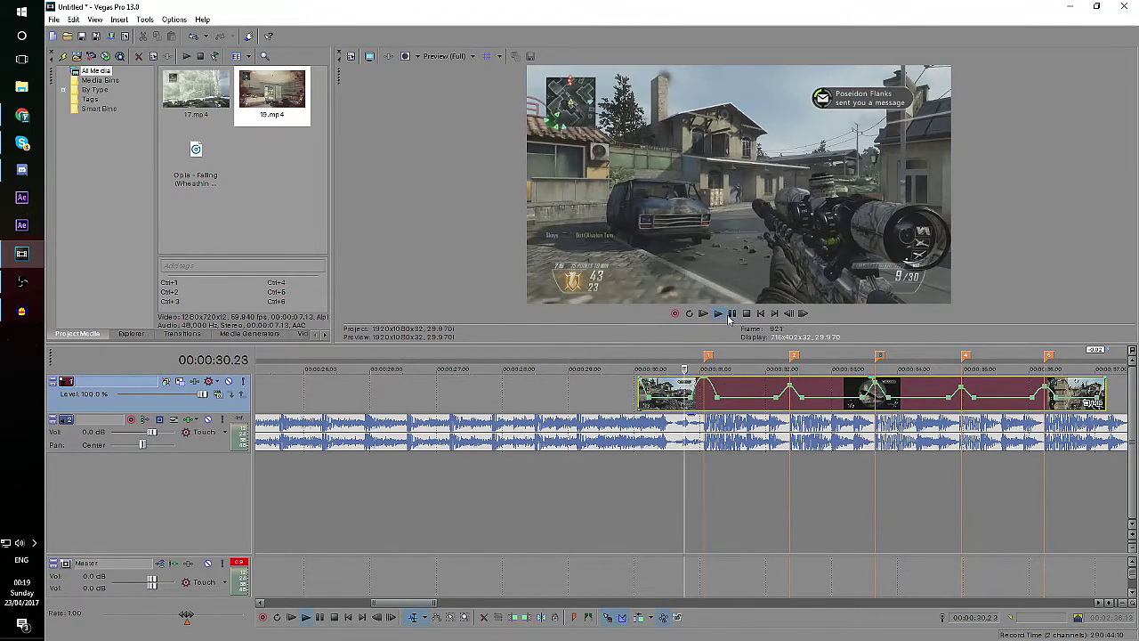
left_click(731, 315)
- Select the Opia - Falling song in the project media and widen the media area
left_click(188, 166)
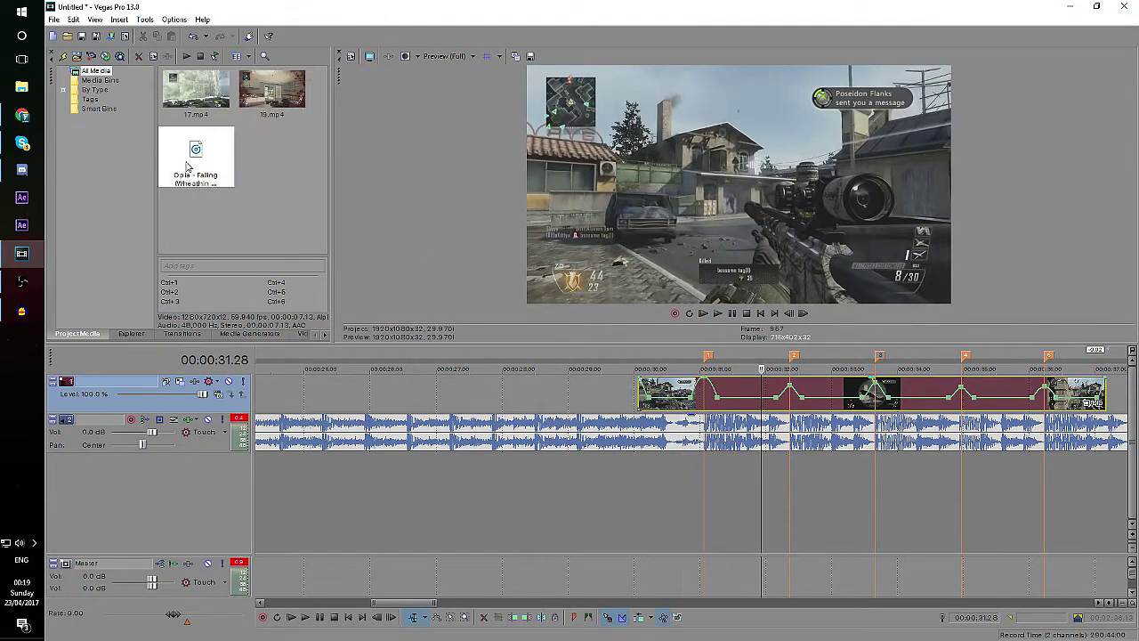
left_click_drag(334, 222, 370, 222)
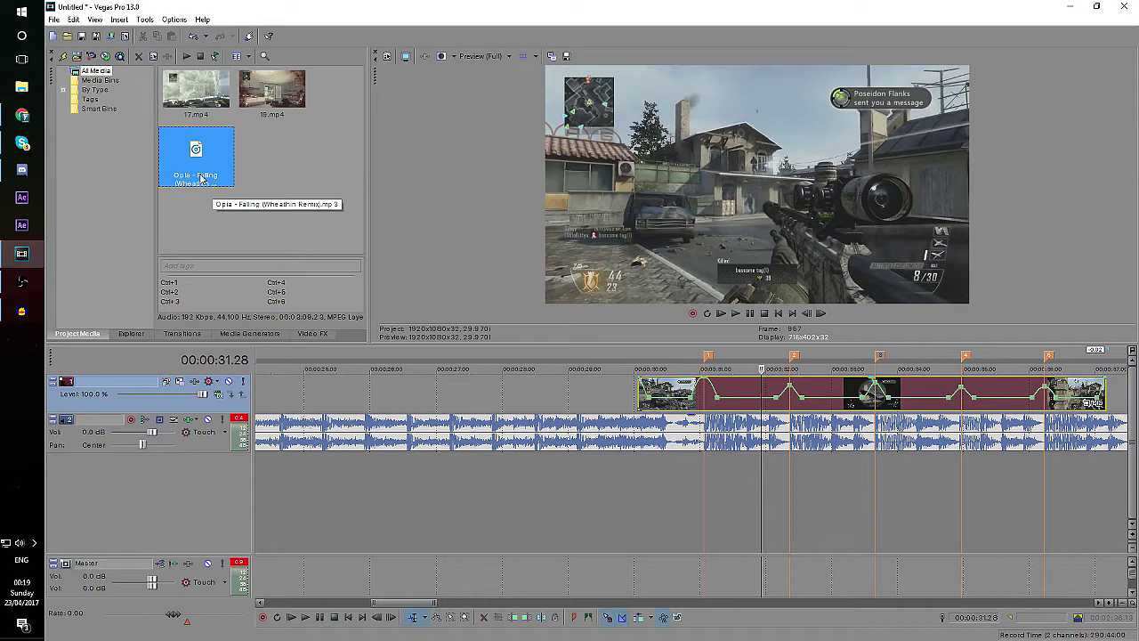
- Play a short section past marker 1 and inspect the gameplay clip's video event properties
left_click(672, 360)
left_click(735, 313)
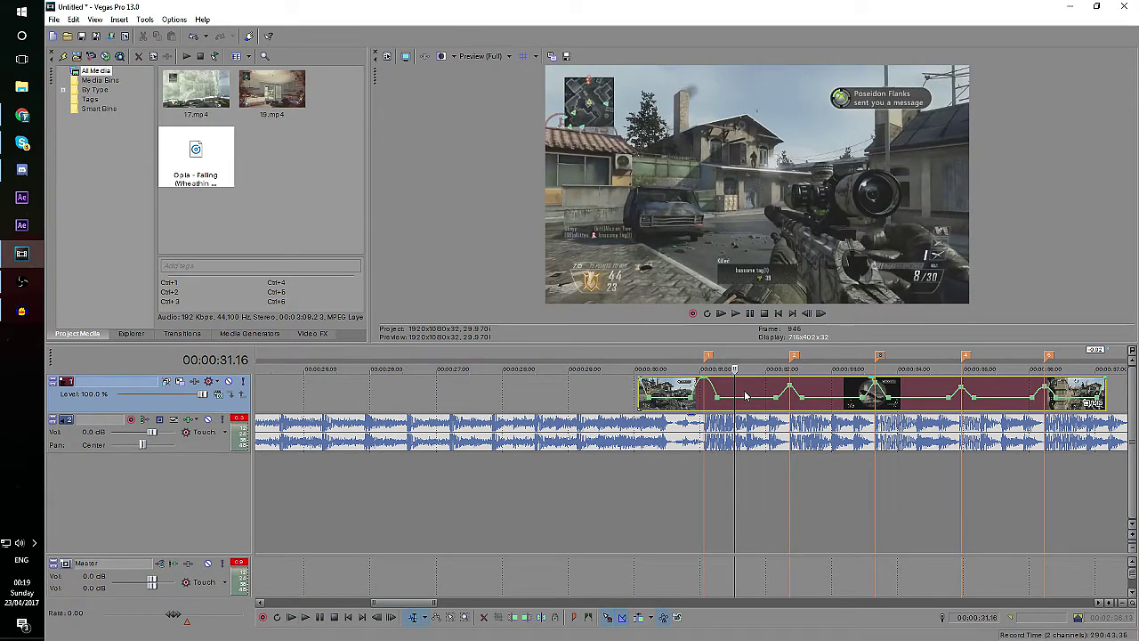
right_click(750, 394)
left_click(804, 632)
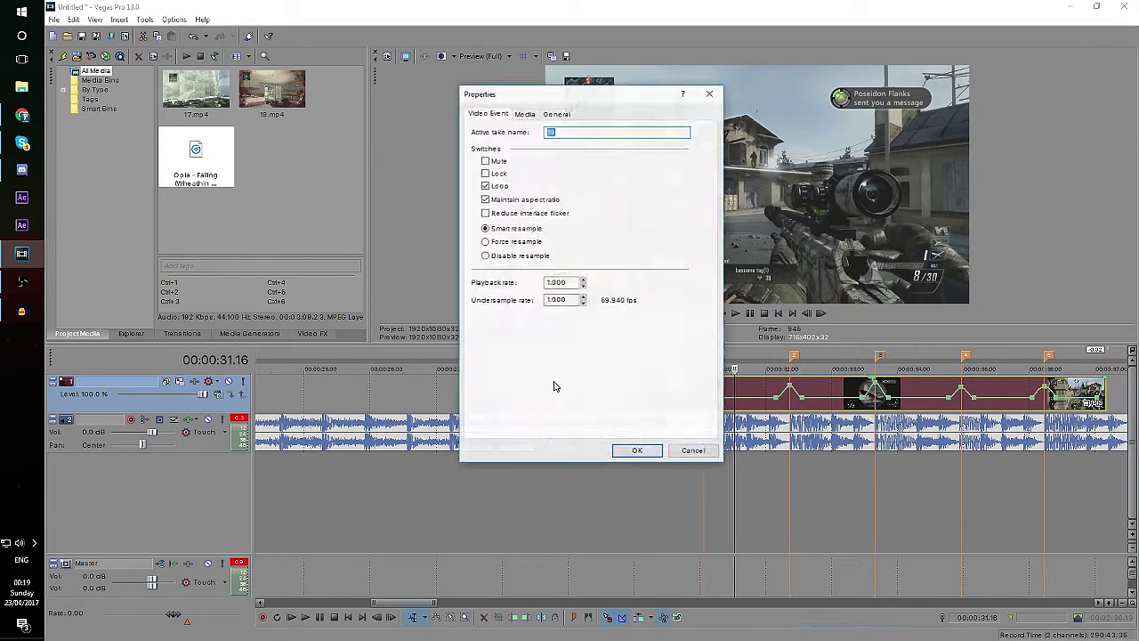
left_click(648, 451)
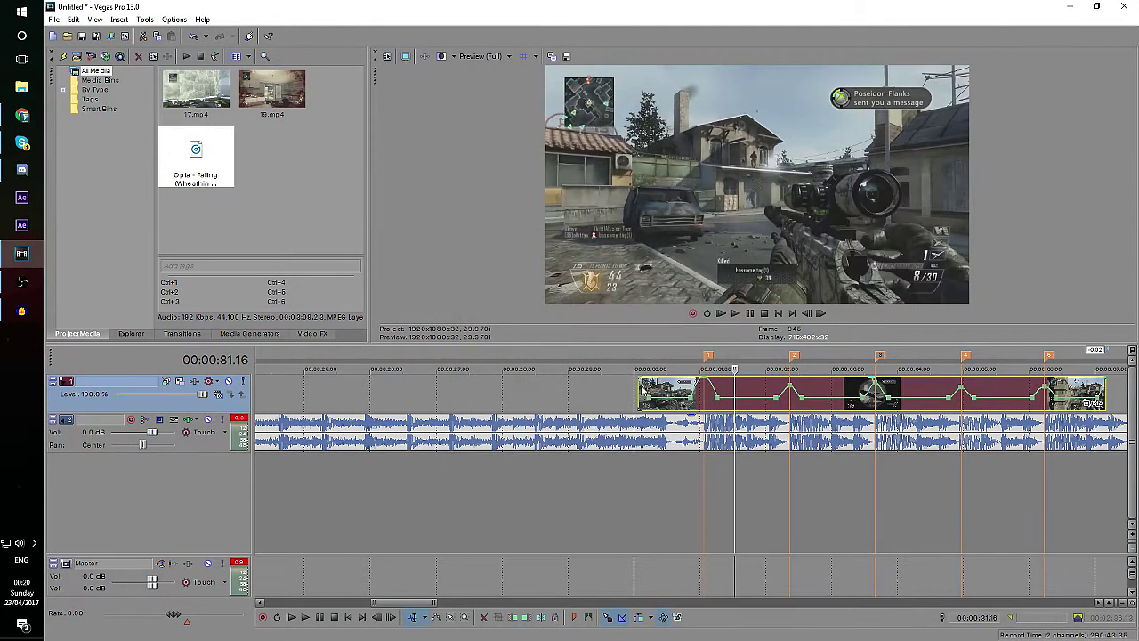
- Play the whole gameplay clip from its start to marker 6 to review the finished sync
left_click(755, 313)
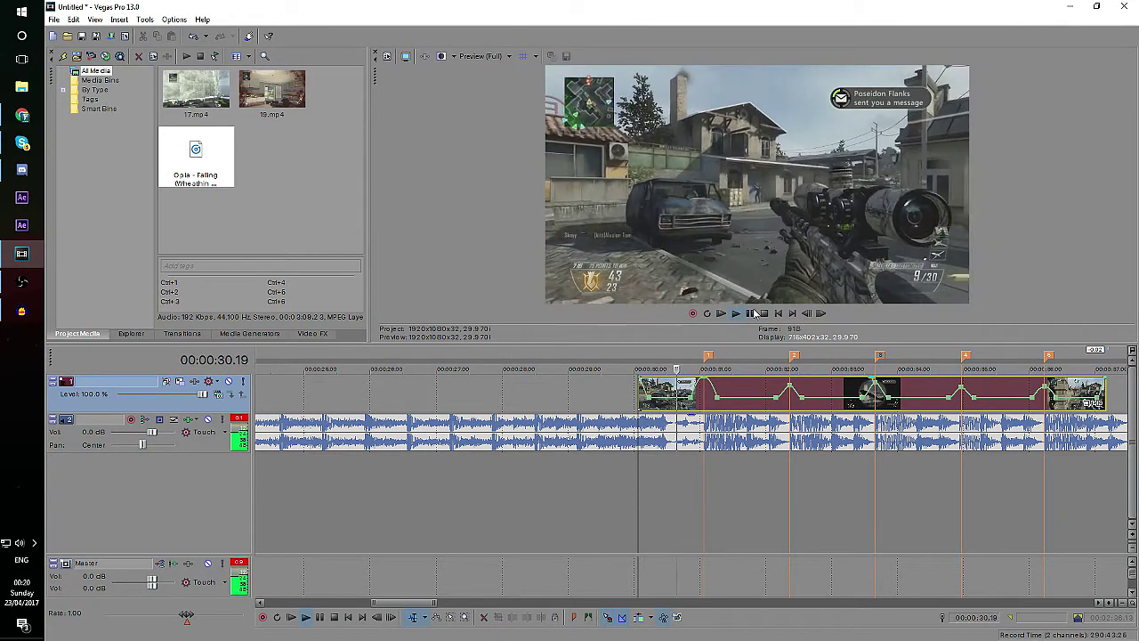
scroll(773, 425, "down", 3)
scroll(770, 426, "down", 2)
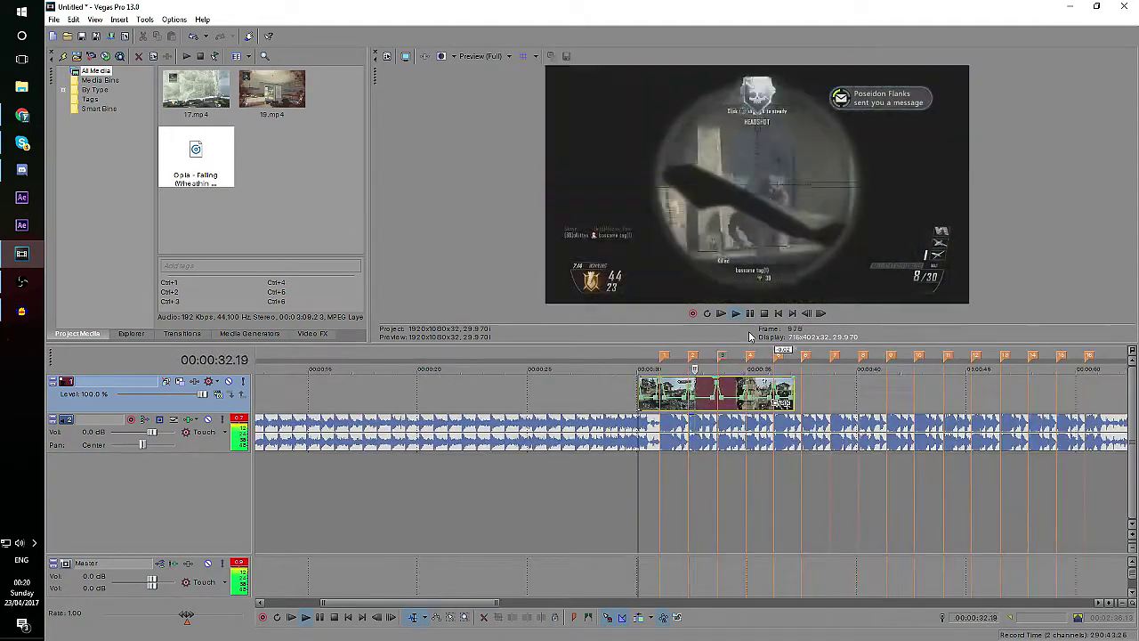
scroll(750, 335, "down", 1)
scroll(765, 361, "up", 3)
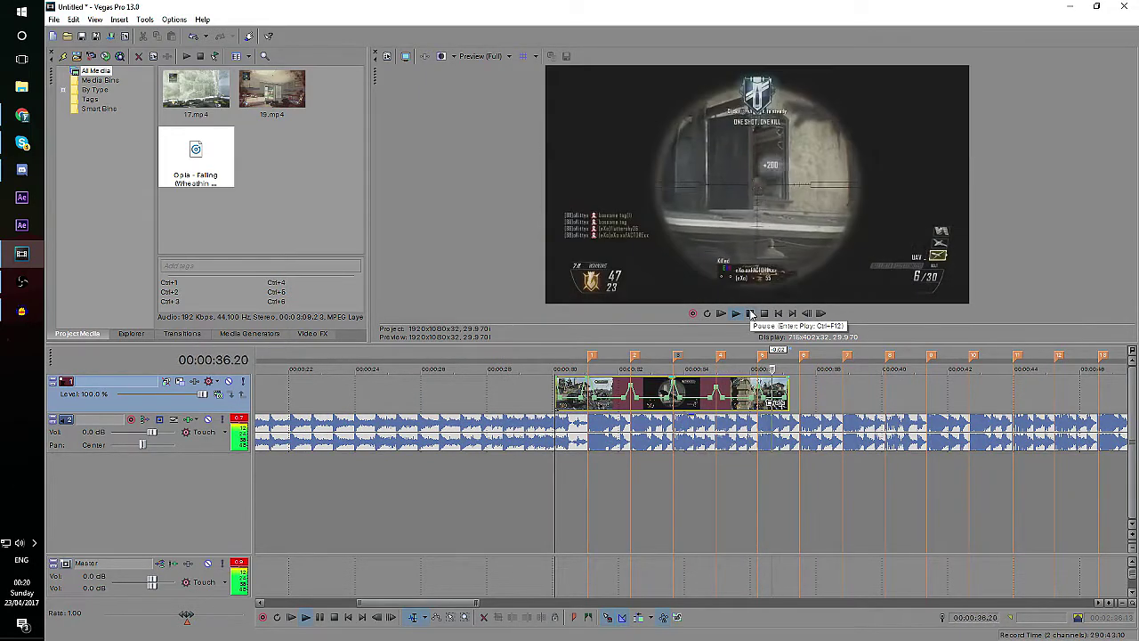
left_click(750, 313)
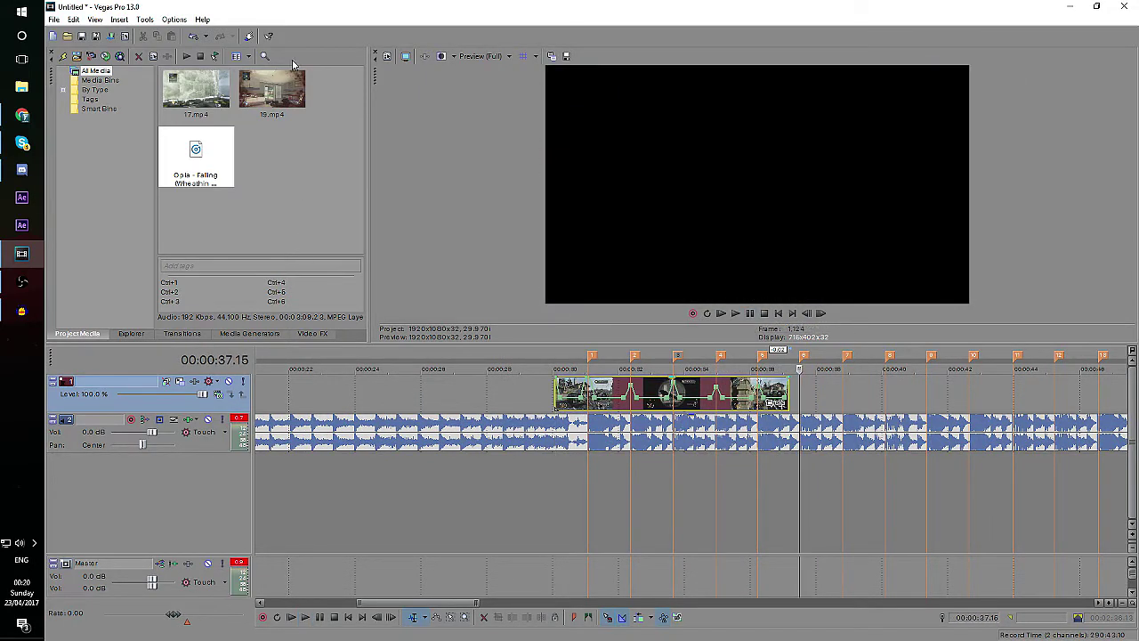
- Add 17.mp4 to the video track after the first clip near marker 6, and remove its audio event
left_click(196, 89)
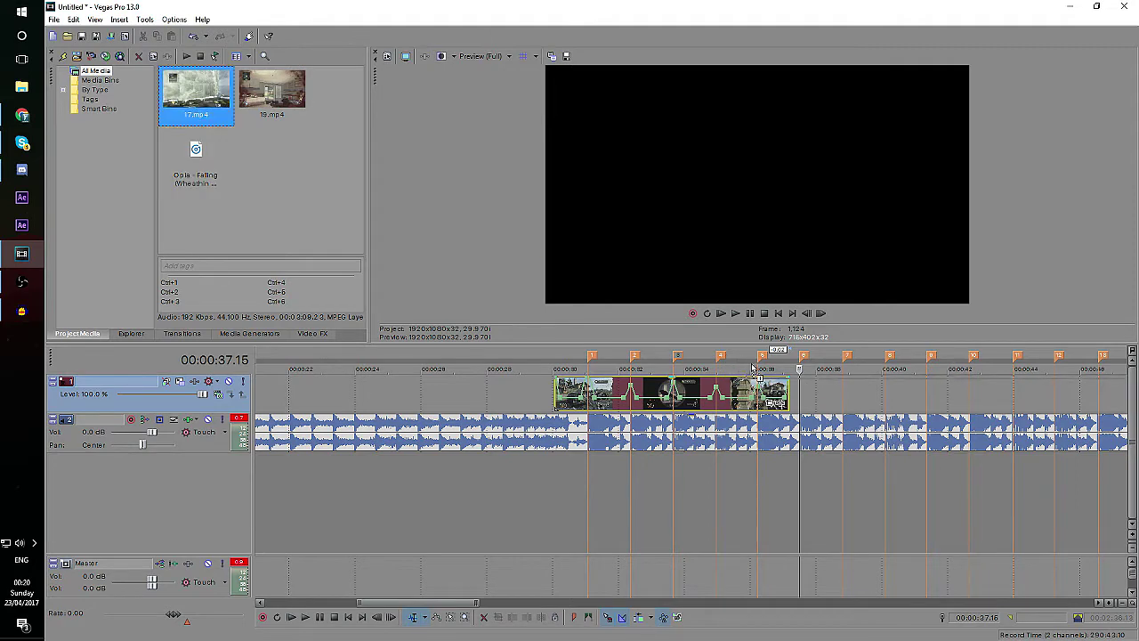
left_click_drag(799, 381, 795, 388)
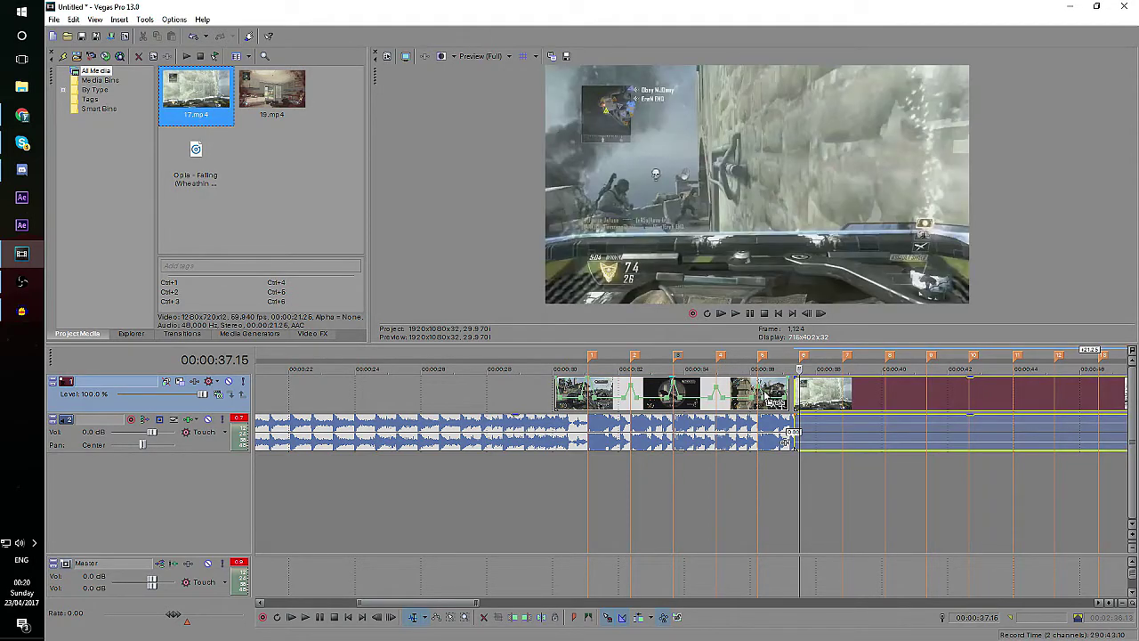
left_click(806, 424)
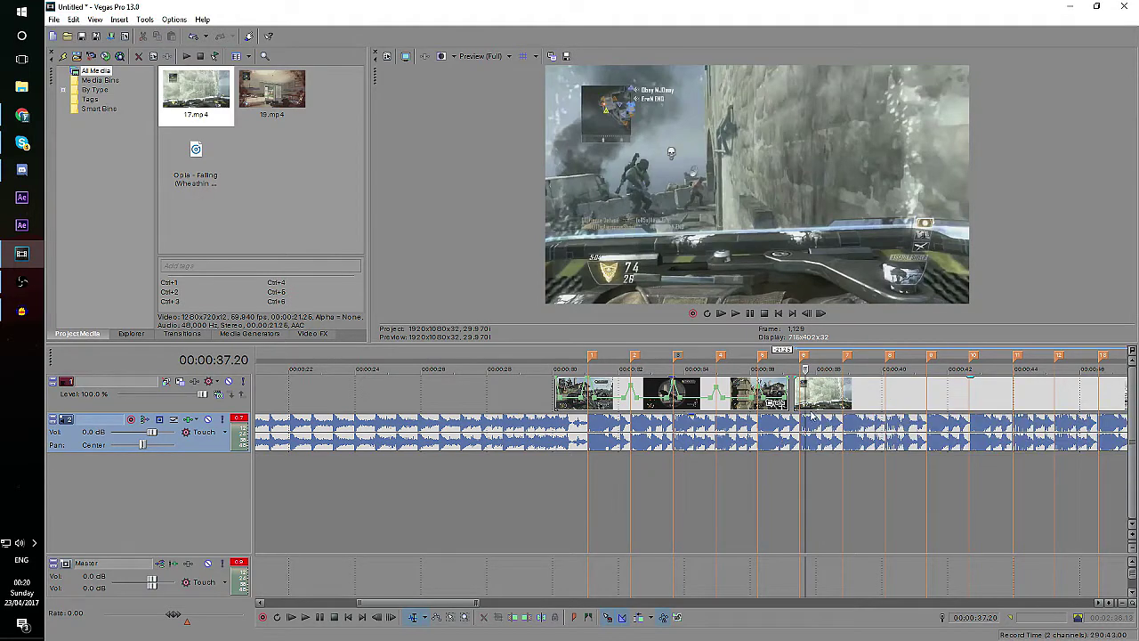
- Play the 17.mp4 clip up to marker 10 with the song track muted, and unmute the song
left_click(735, 314)
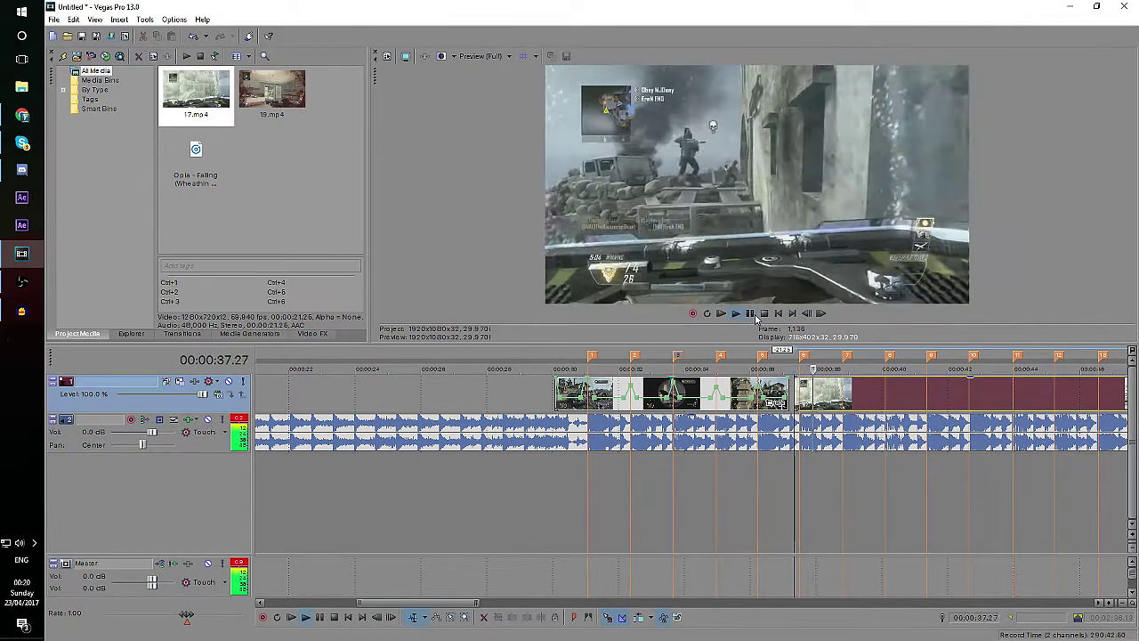
left_click(209, 419)
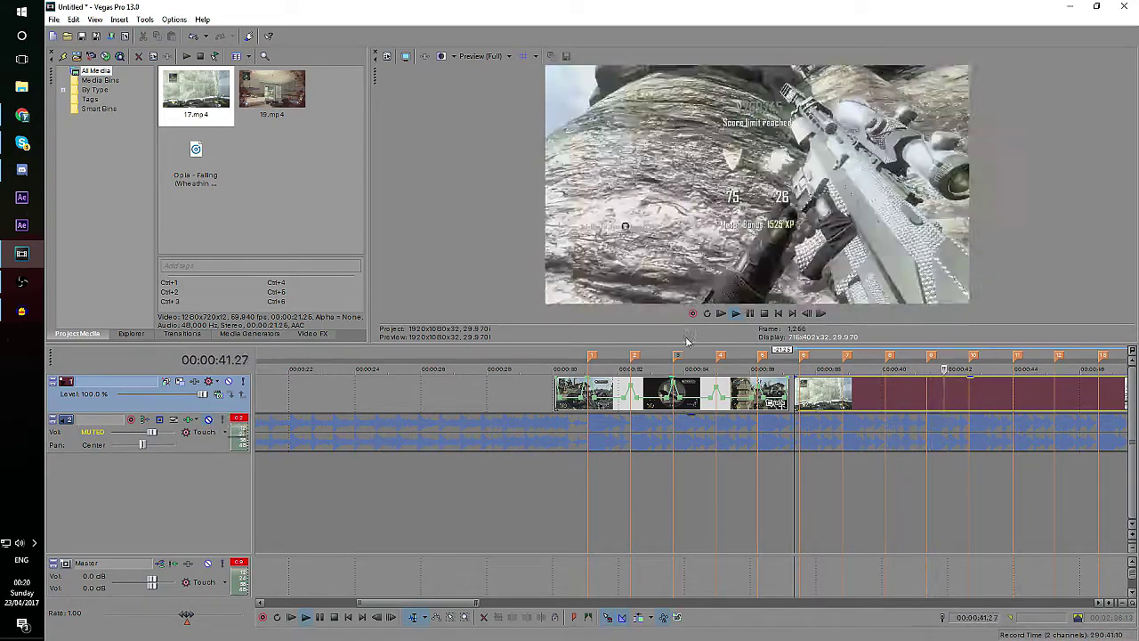
left_click(750, 313)
left_click(208, 420)
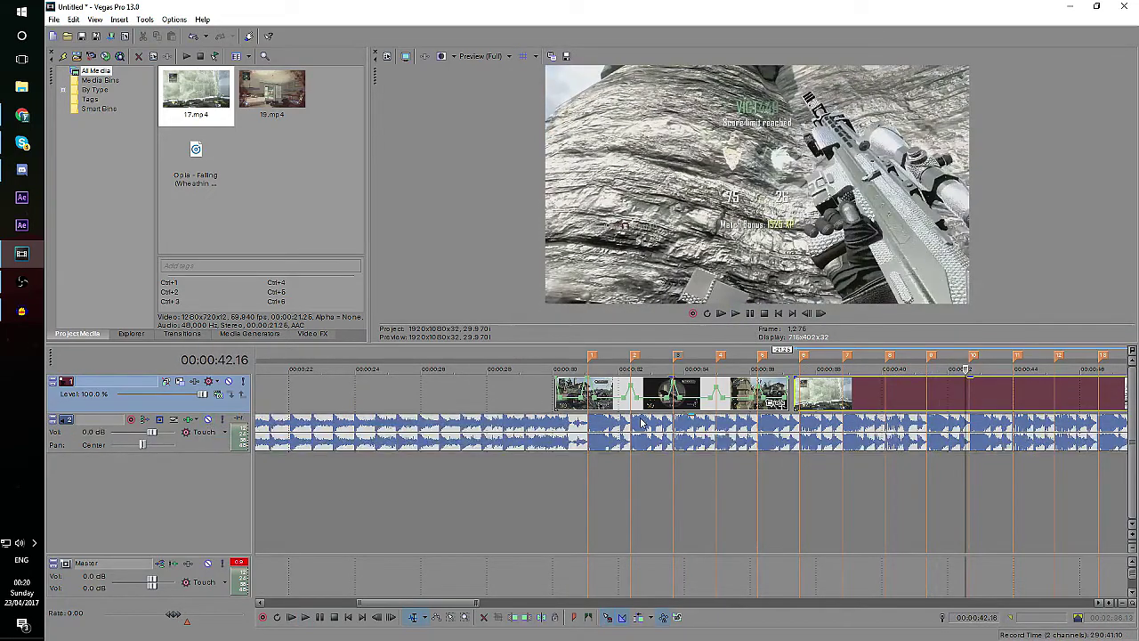
- Trim the start of the 17.mp4 clip to 00:00:38.18 and move it against the first clip's end at 00:00:37.05
left_click(793, 368)
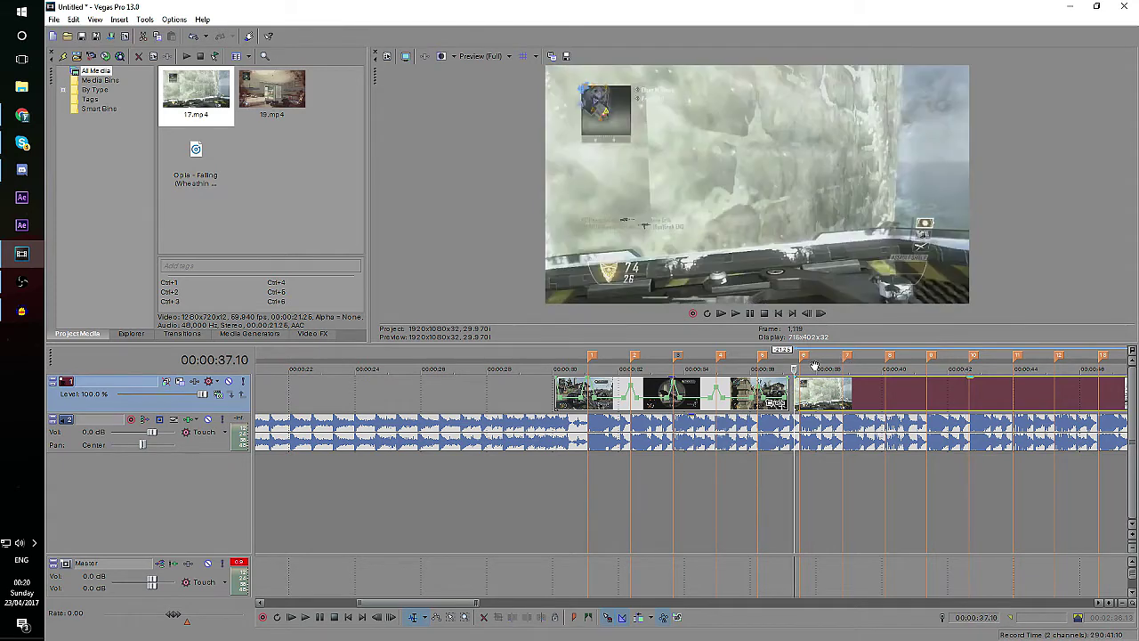
left_click_drag(790, 398, 837, 401)
left_click(837, 401)
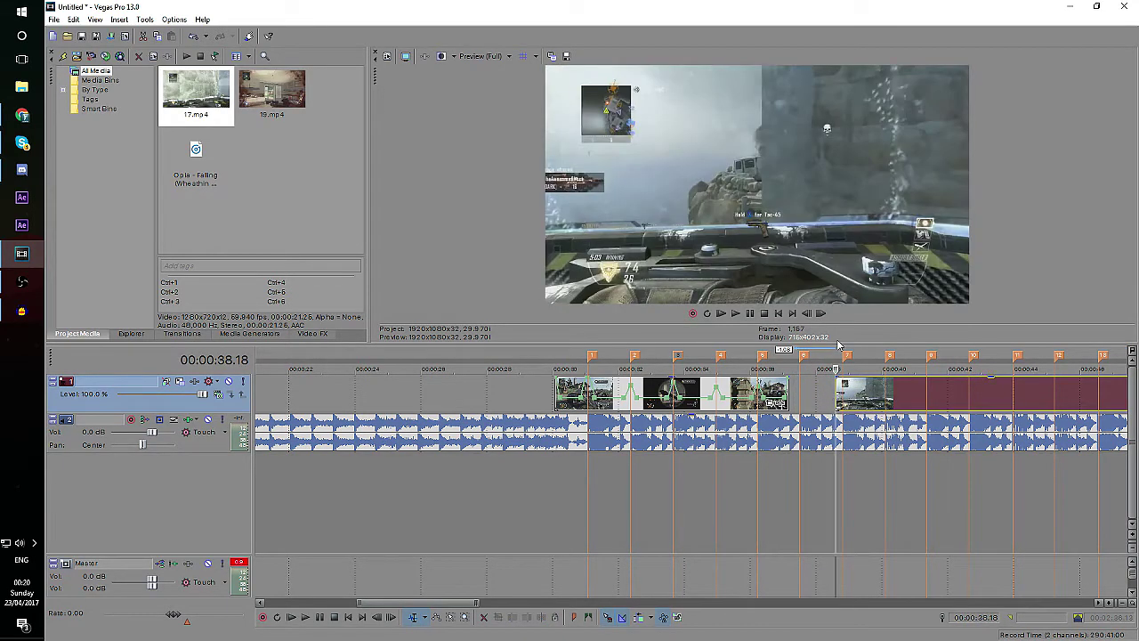
left_click_drag(873, 395, 823, 384)
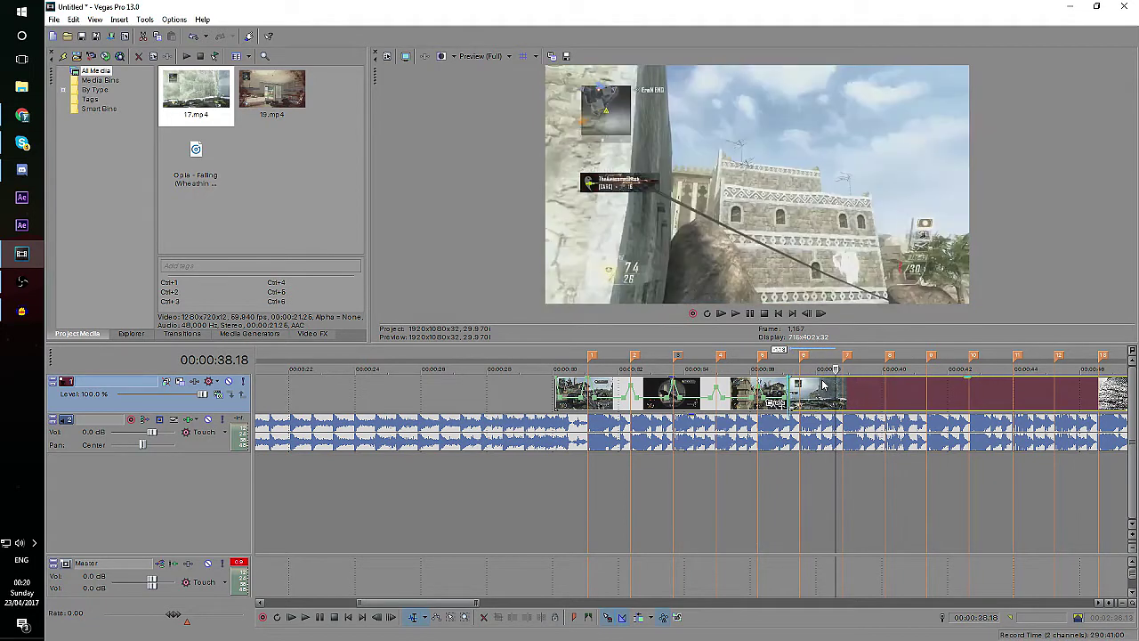
left_click(789, 392)
scroll(789, 393, "up", 5)
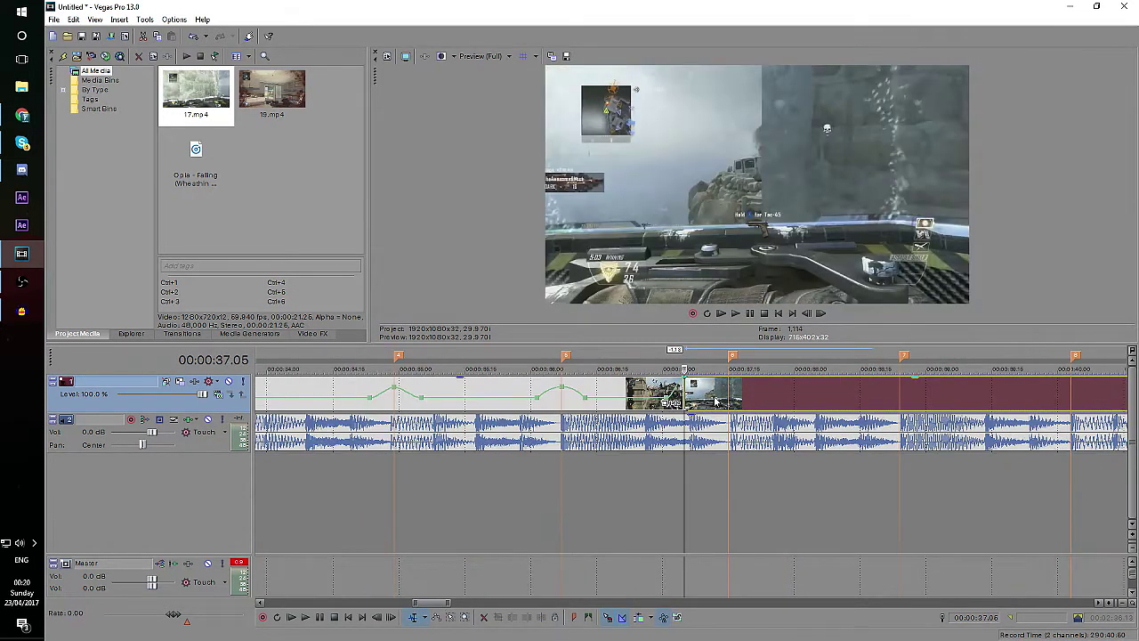
- Insert a velocity envelope on the 17.mp4 clip and add an envelope point at 00:00:37.10
right_click(730, 400)
left_click(885, 503)
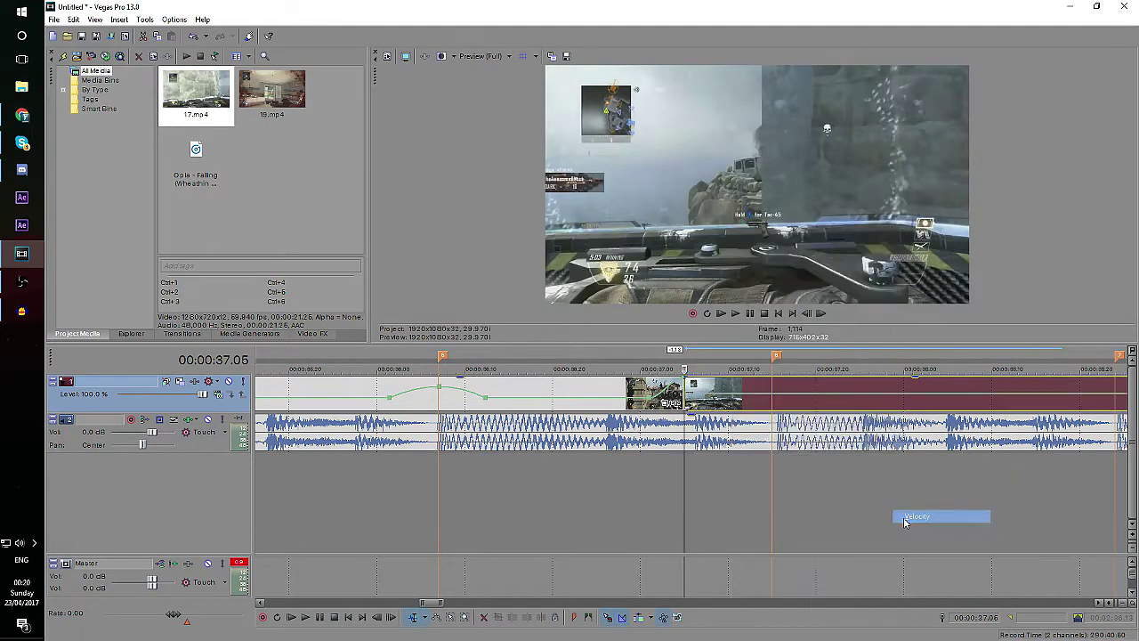
left_click(823, 313)
left_click(823, 314)
left_click(823, 314)
left_click(823, 313)
left_click(823, 314)
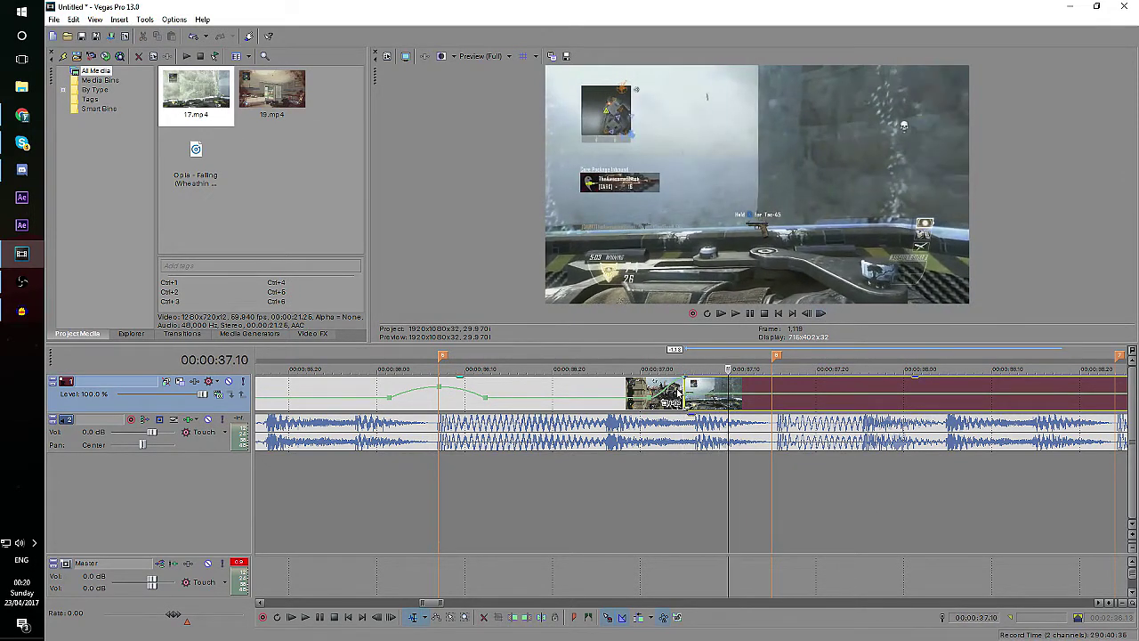
right_click(730, 397)
left_click(740, 400)
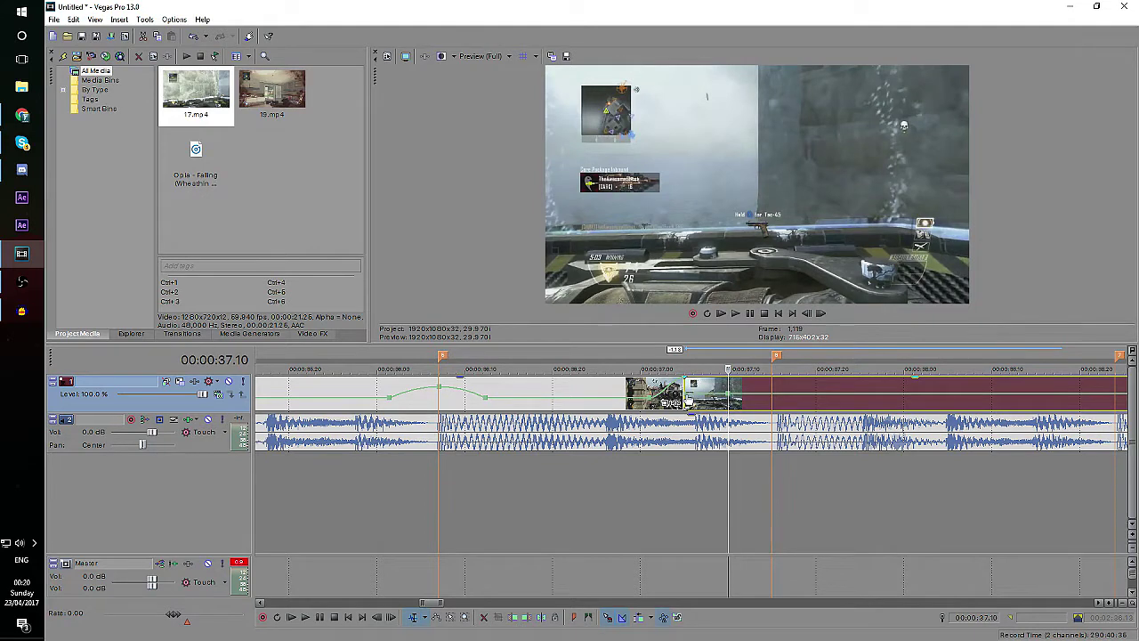
- Raise the velocity at the start of 17.mp4 to the top and set the point at 00:00:37.10 to 50% forward velocity
left_click_drag(686, 393, 686, 363)
right_click(729, 398)
left_click(769, 196)
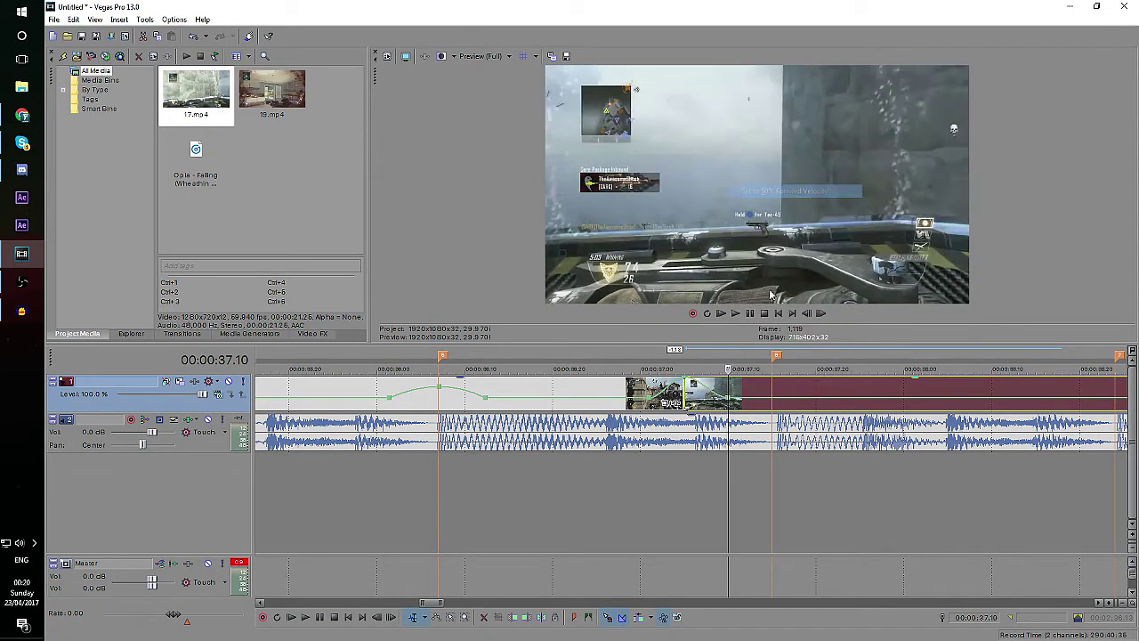
- Try Fast Fade and Slow Fade on the velocity segments around the cut, and set both back to Smooth Fade
right_click(669, 386)
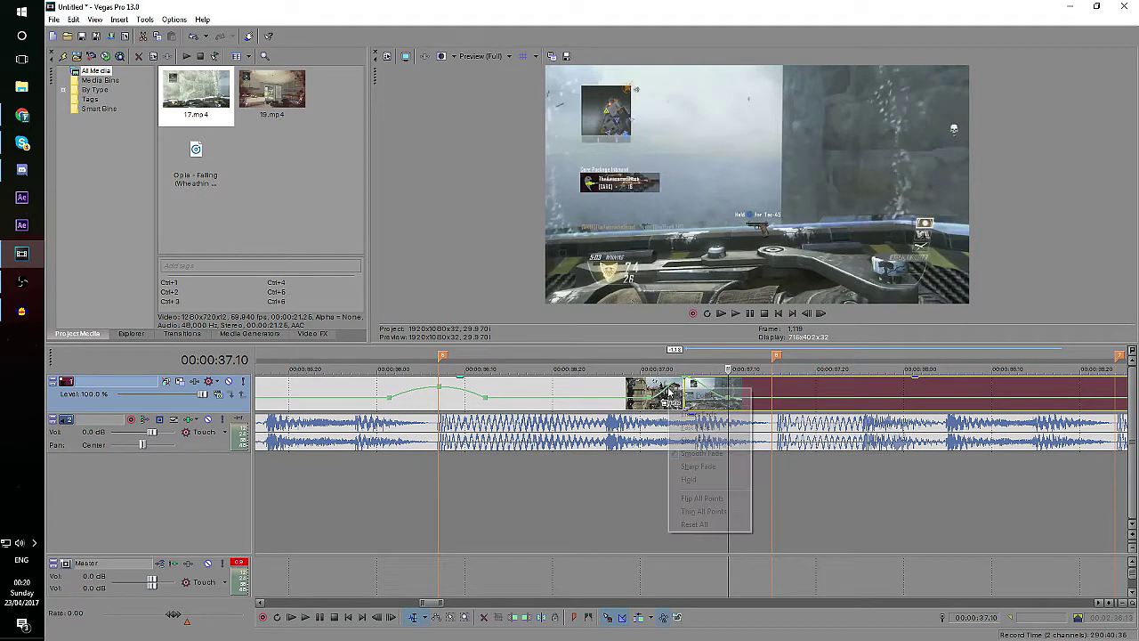
left_click(699, 427)
right_click(701, 391)
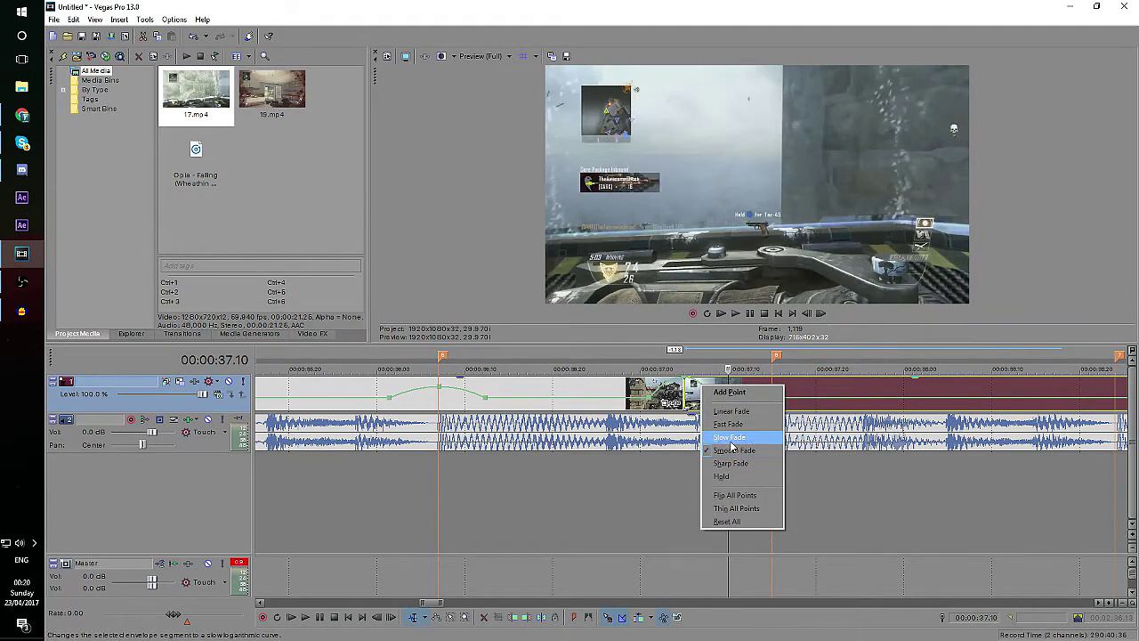
left_click(740, 437)
right_click(713, 389)
left_click(739, 437)
right_click(716, 388)
left_click(737, 450)
right_click(656, 389)
left_click(695, 459)
- Play the transition from the end of the first clip into 17.mp4
left_click(630, 356)
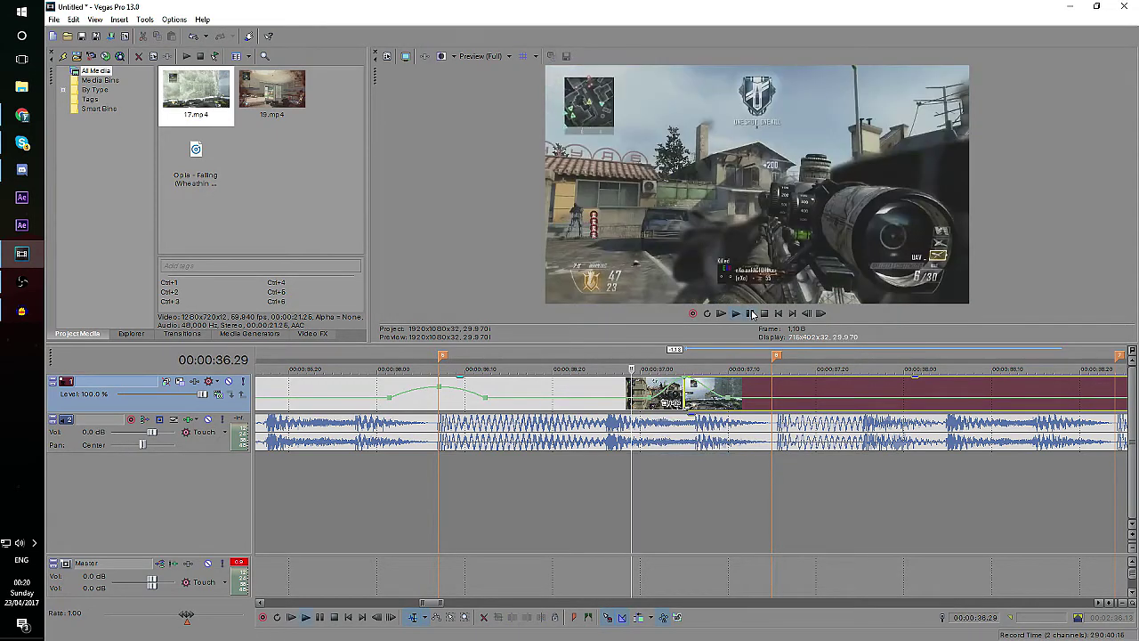
key("space")
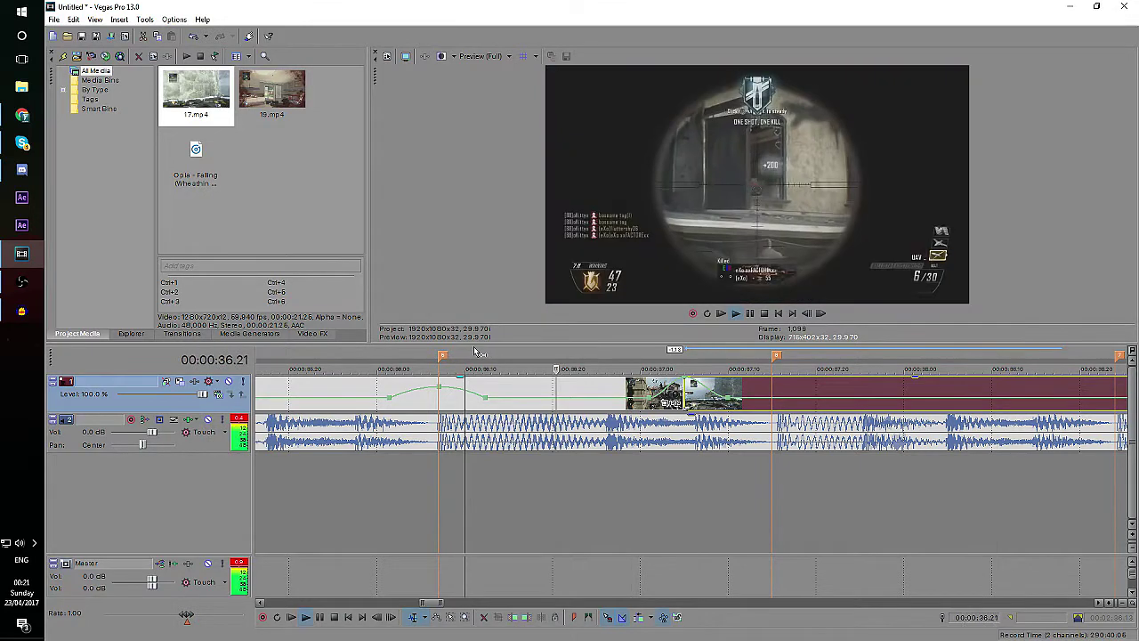
left_click(747, 314)
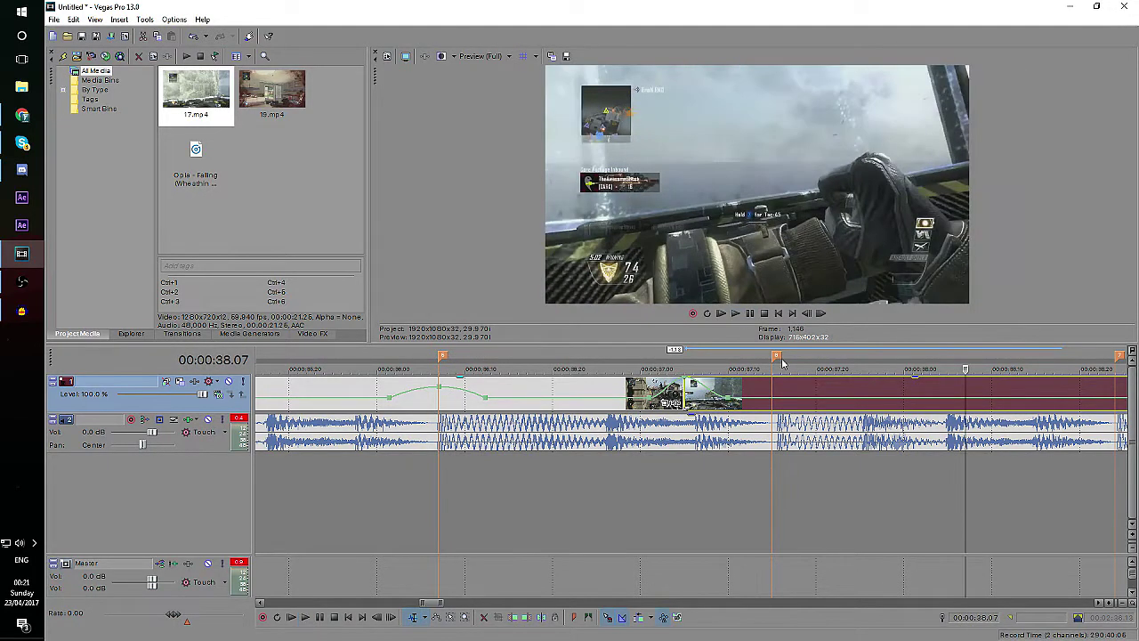
- Add three velocity points around marker 6, the first at 00:00:37.12, and raise the one on the marker to the top
left_click(774, 357)
left_click(805, 317)
left_click(806, 317)
left_click(805, 317)
left_click(805, 317)
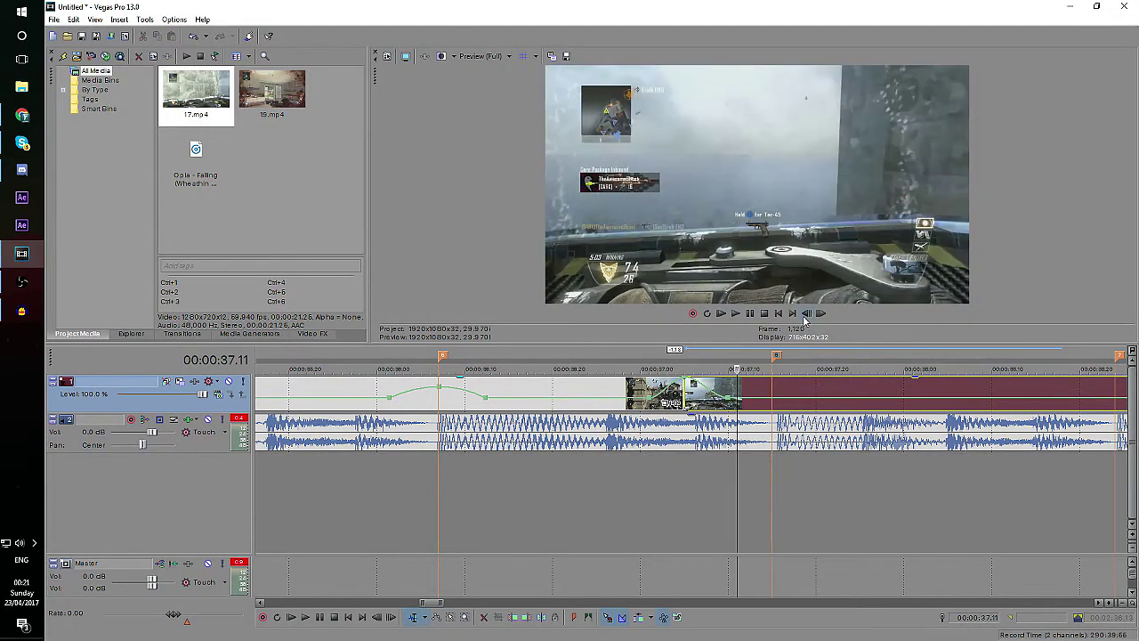
left_click(820, 314)
left_click(819, 313)
left_click(819, 313)
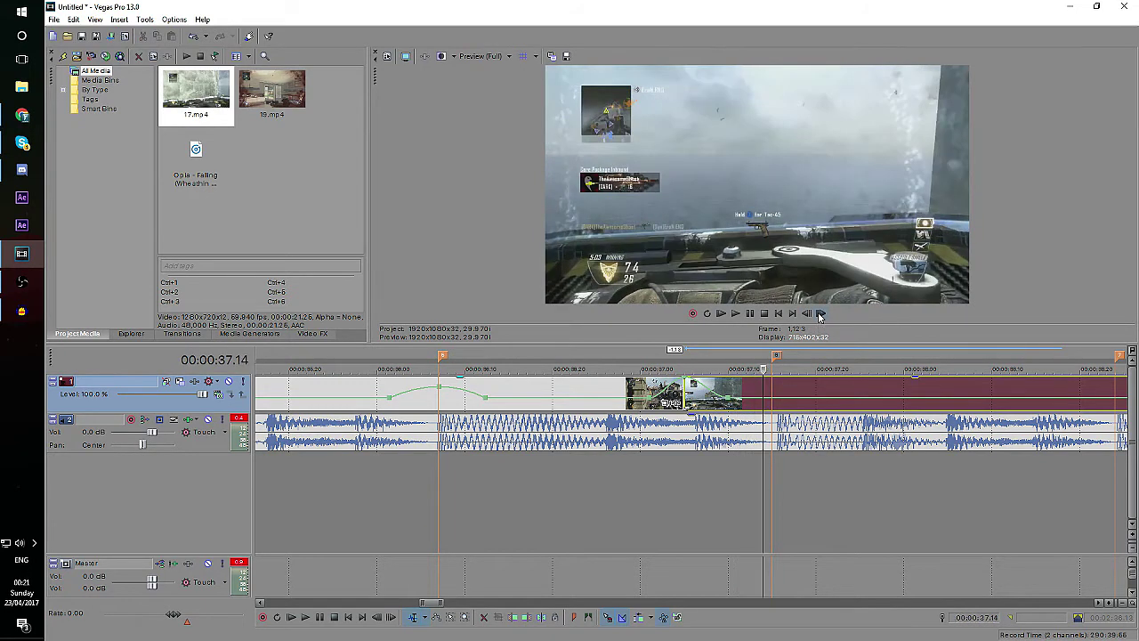
left_click(746, 403)
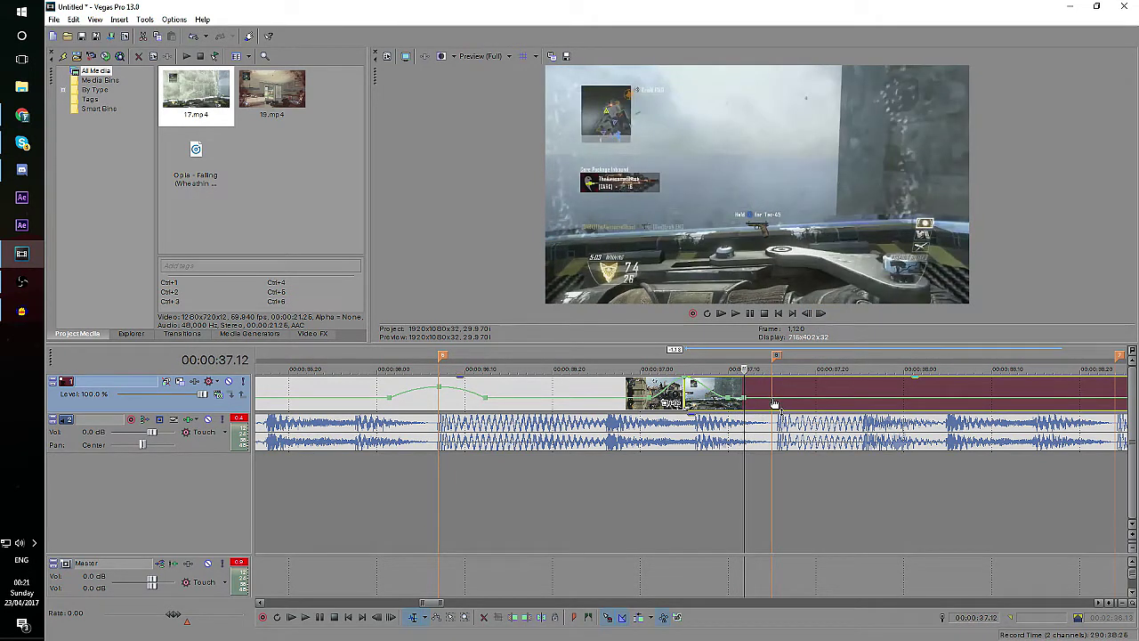
left_click(775, 405)
left_click_drag(773, 399, 774, 377)
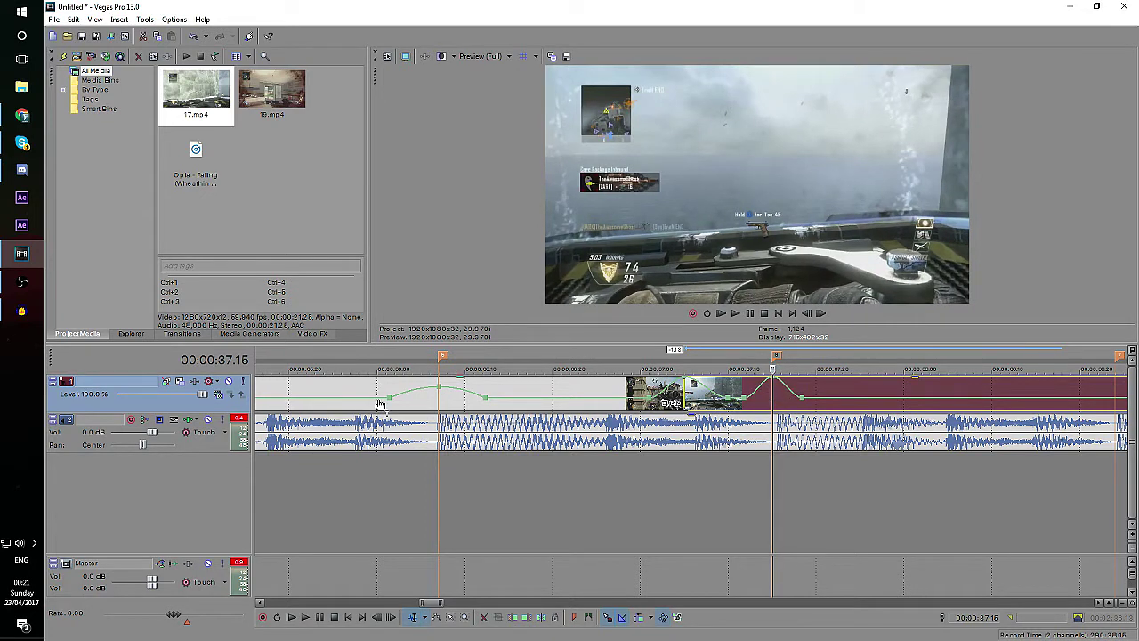
- Round the marker 6 velocity peak by changing the rising segment's fade type and setting the falling segment to Slow Fade, and play the result
right_click(753, 388)
left_click(781, 436)
right_click(789, 388)
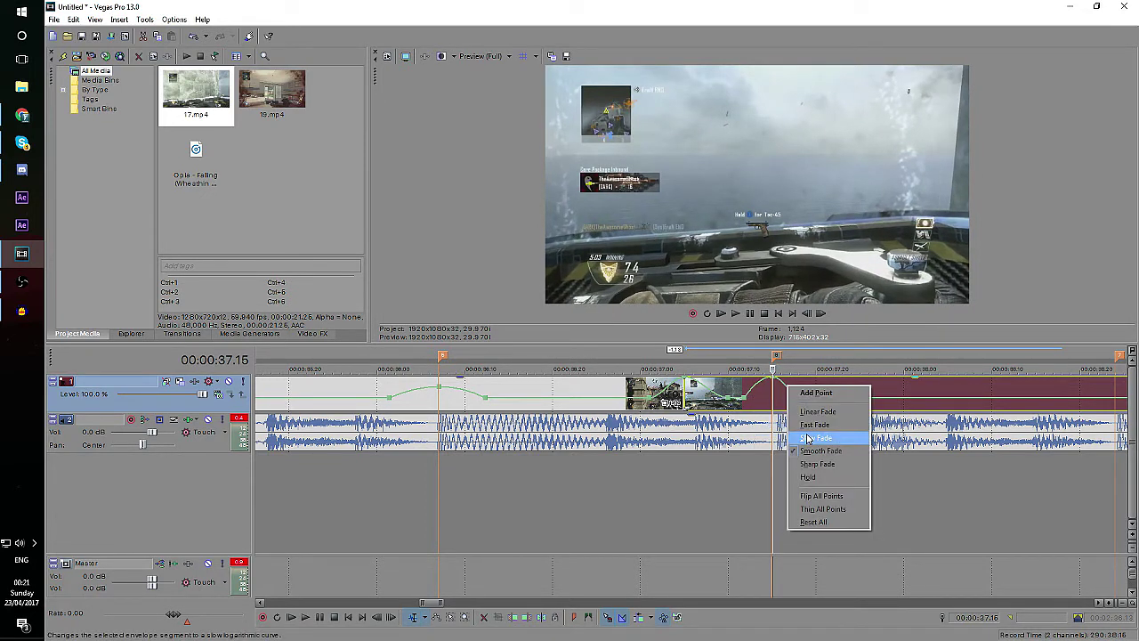
left_click(807, 438)
key("space")
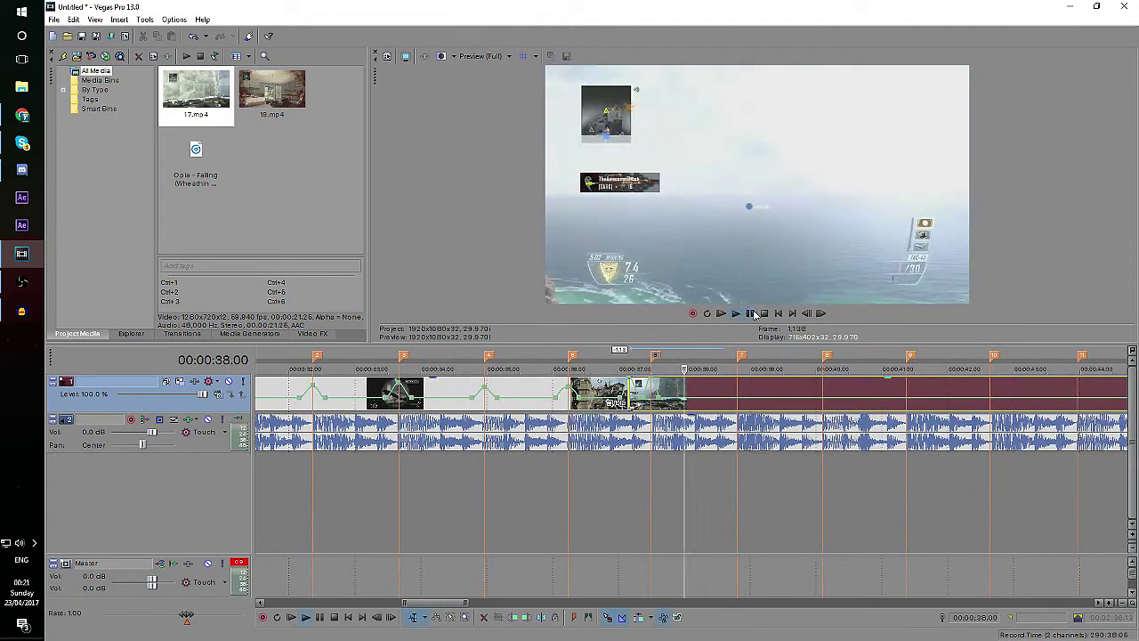
- Add three velocity points around marker 7, the first at 00:00:38.17, and raise the one on the marker to the top
left_click(743, 358)
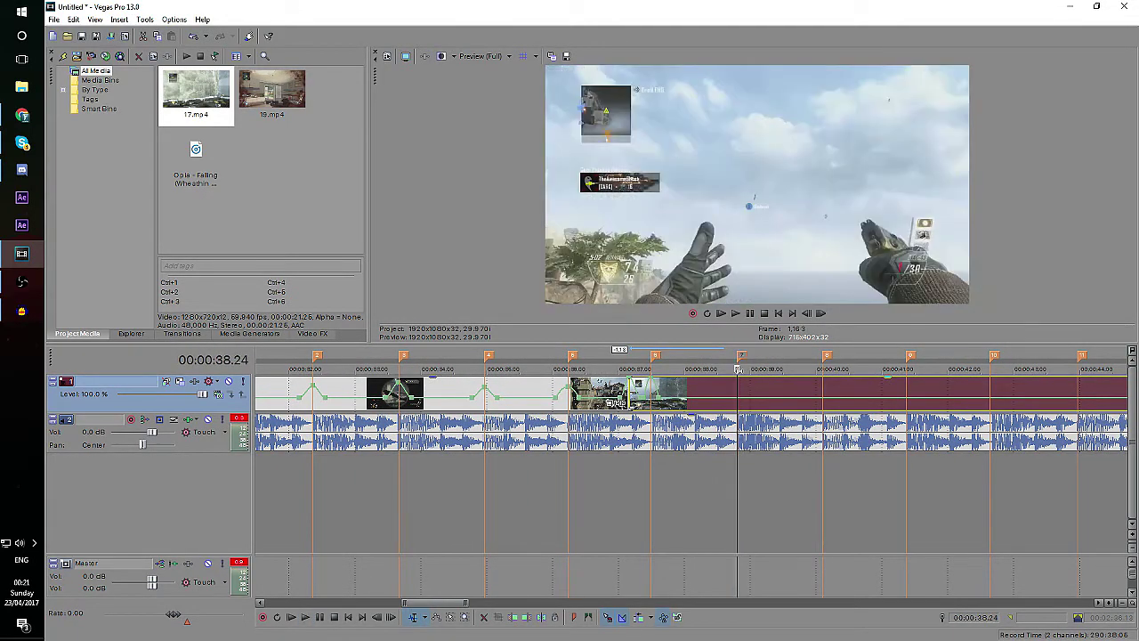
key("Left")
key("Left")
key("Left")
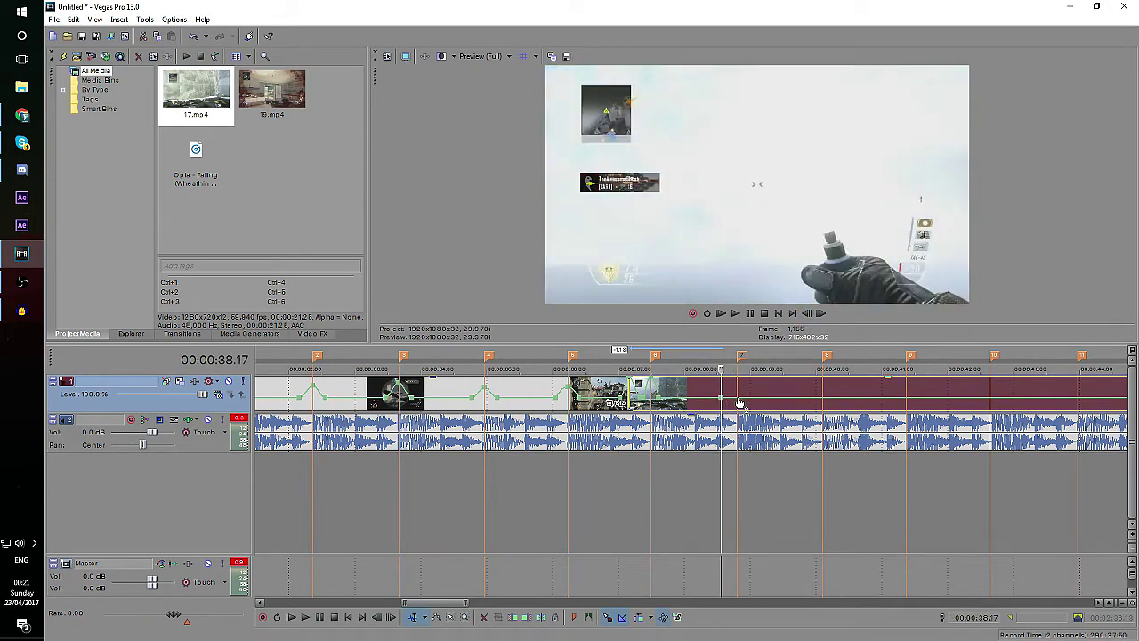
left_click(740, 402)
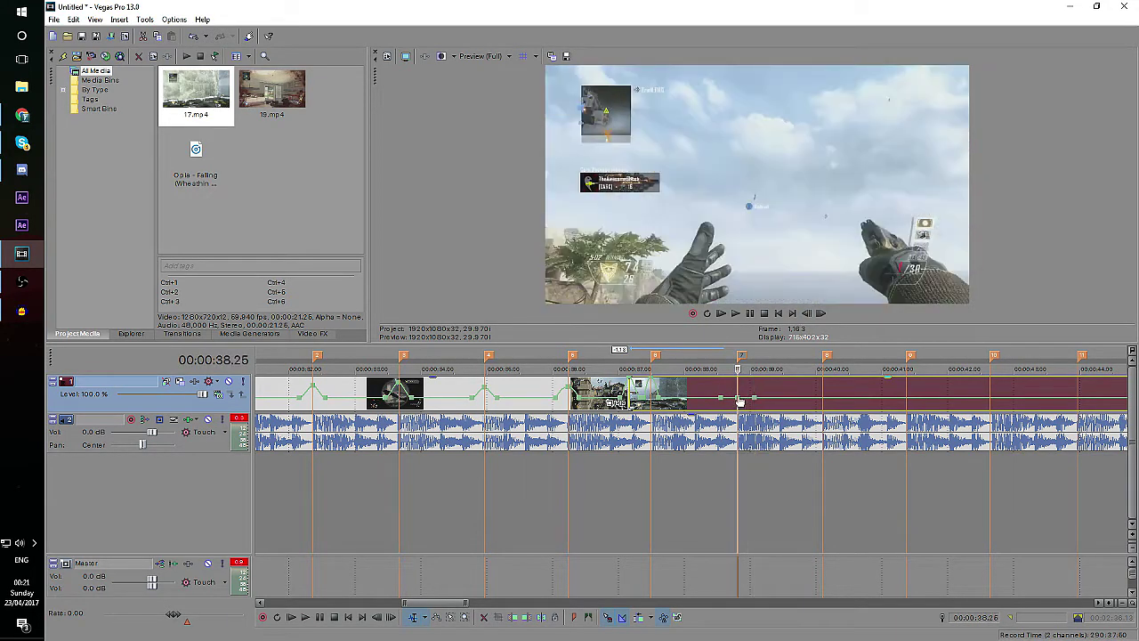
- Set the velocity segment before marker 7 to Fast Fade and the one after it to Slow Fade
right_click(732, 387)
left_click(752, 425)
right_click(745, 386)
right_click(744, 383)
left_click(766, 437)
- Examine the frames leading up to marker 8 to locate the gunshot relative to the beat
left_click(826, 358)
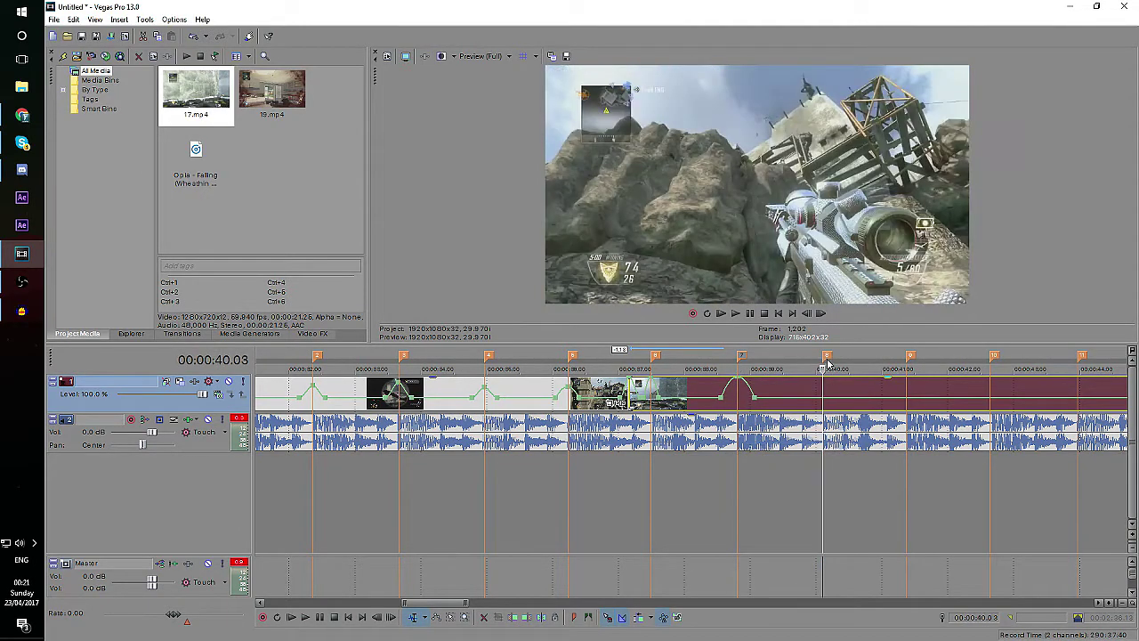
left_click(808, 314)
left_click(807, 313)
left_click(807, 314)
left_click(807, 313)
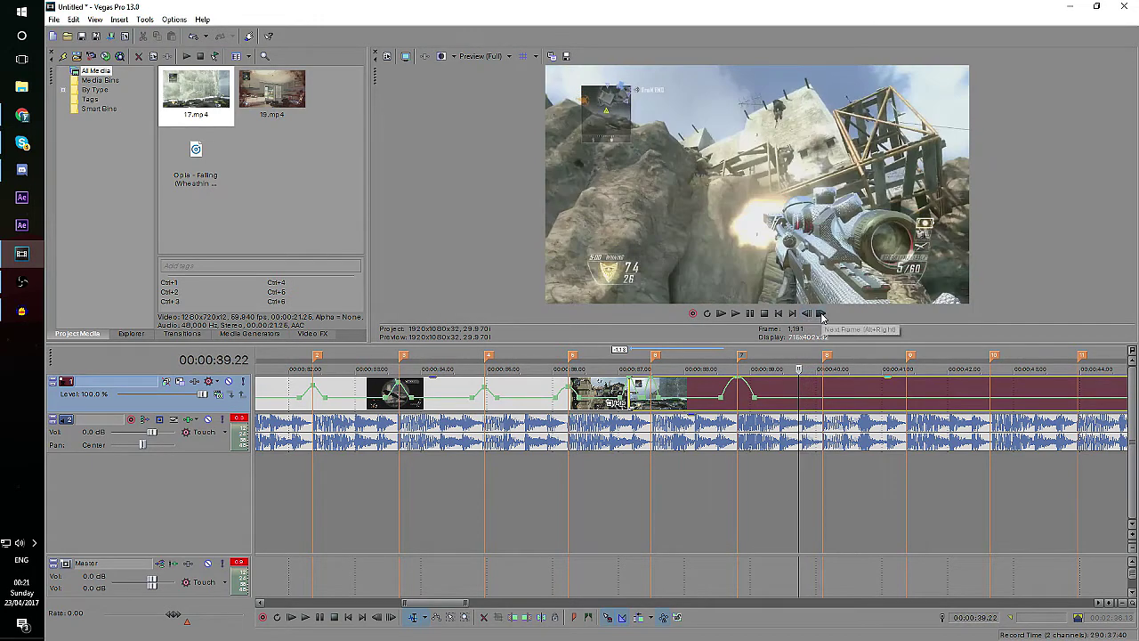
left_click(828, 357)
- Set the velocity segments around marker 7 to Smooth Fade and lower their peak to 269%
right_click(748, 392)
left_click(755, 441)
right_click(727, 390)
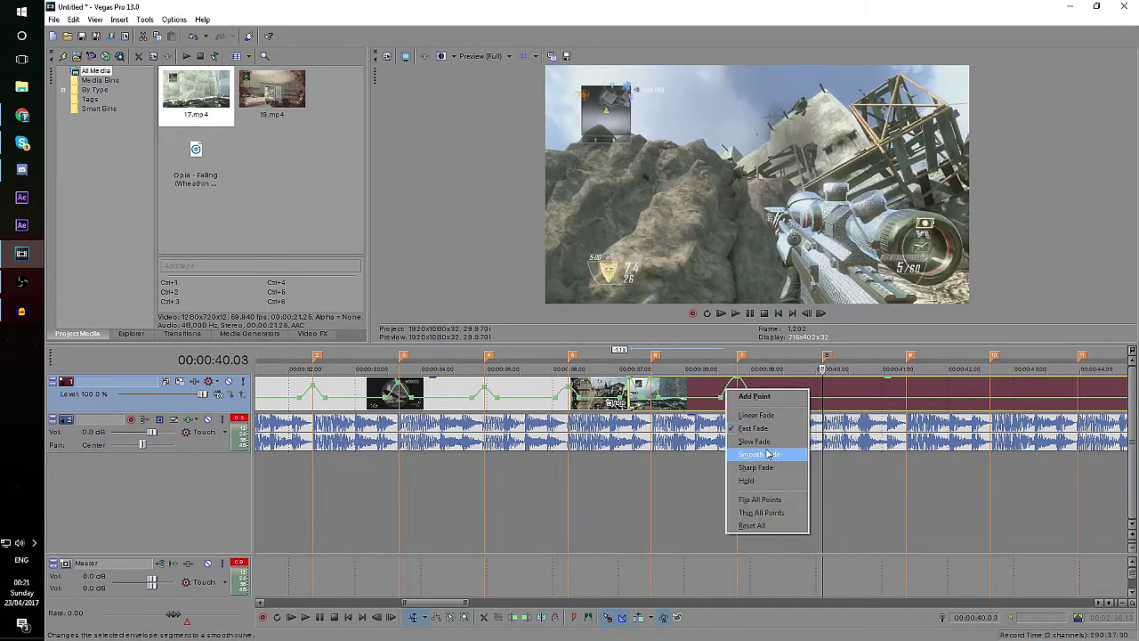
left_click(762, 454)
left_click_drag(740, 381, 739, 384)
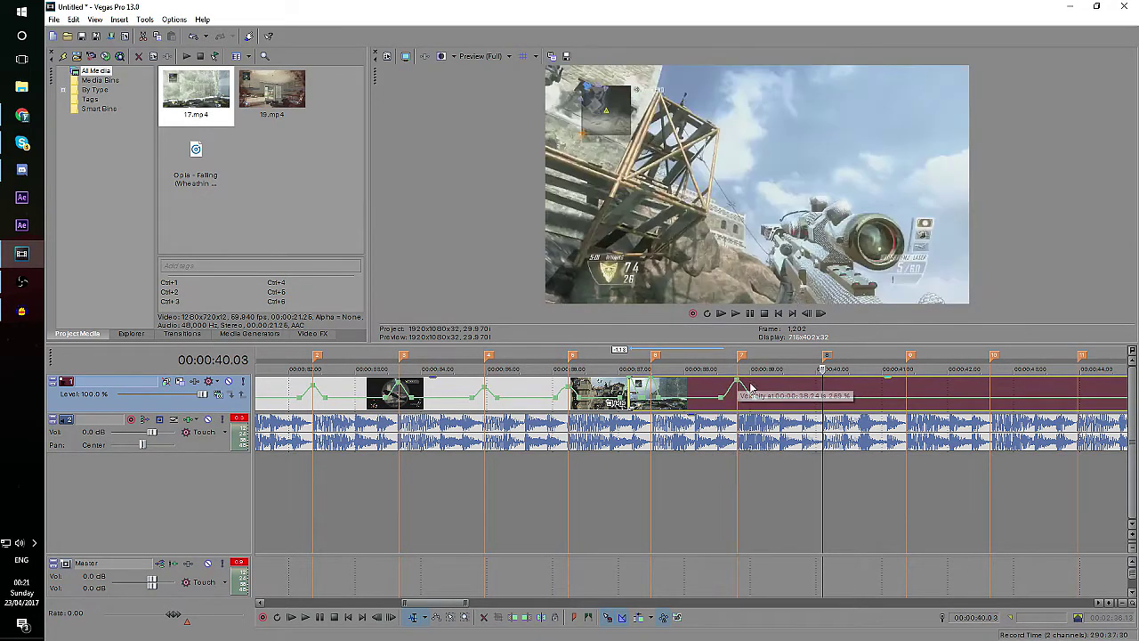
- Add three velocity points around marker 8 at 00:00:40.03 and raise the middle one into a moderate peak
scroll(668, 398, "up", 3)
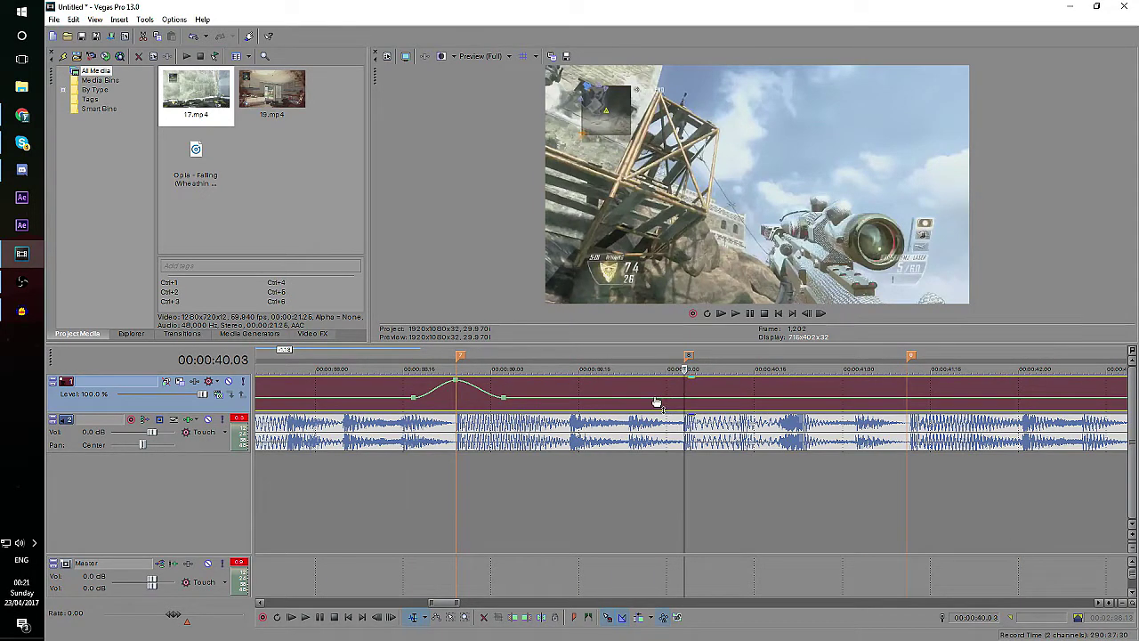
double_click(650, 398)
double_click(685, 399)
double_click(716, 398)
left_click_drag(685, 400, 684, 386)
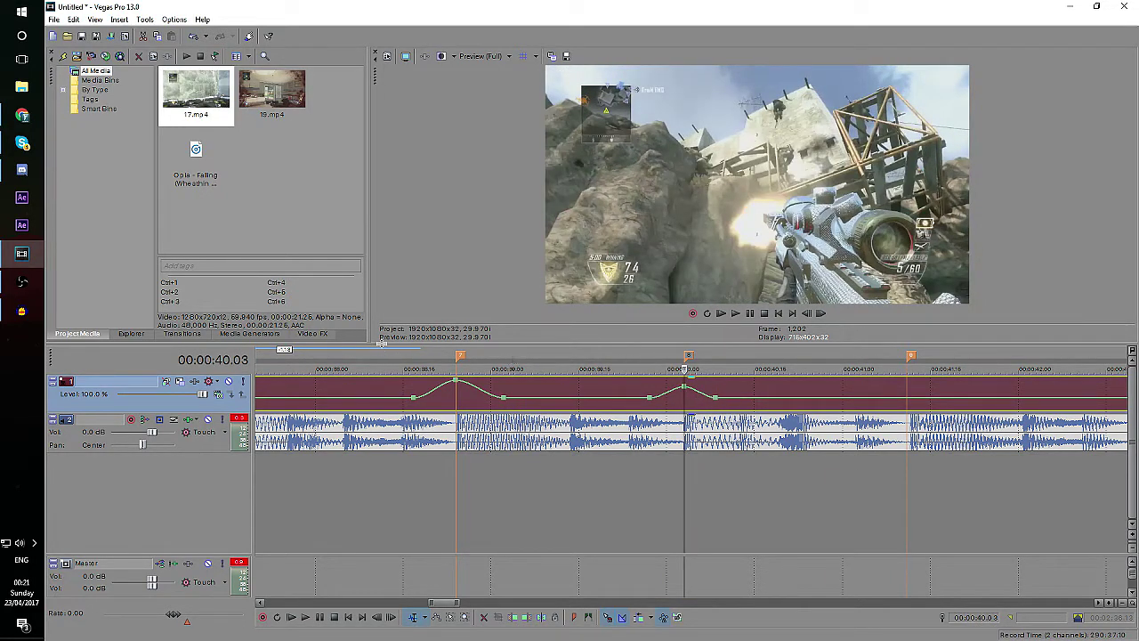
- Play 17.mp4 from its start at 00:00:37.05 past marker 8 to review the sync
scroll(563, 382, "down", 5)
left_click(621, 362)
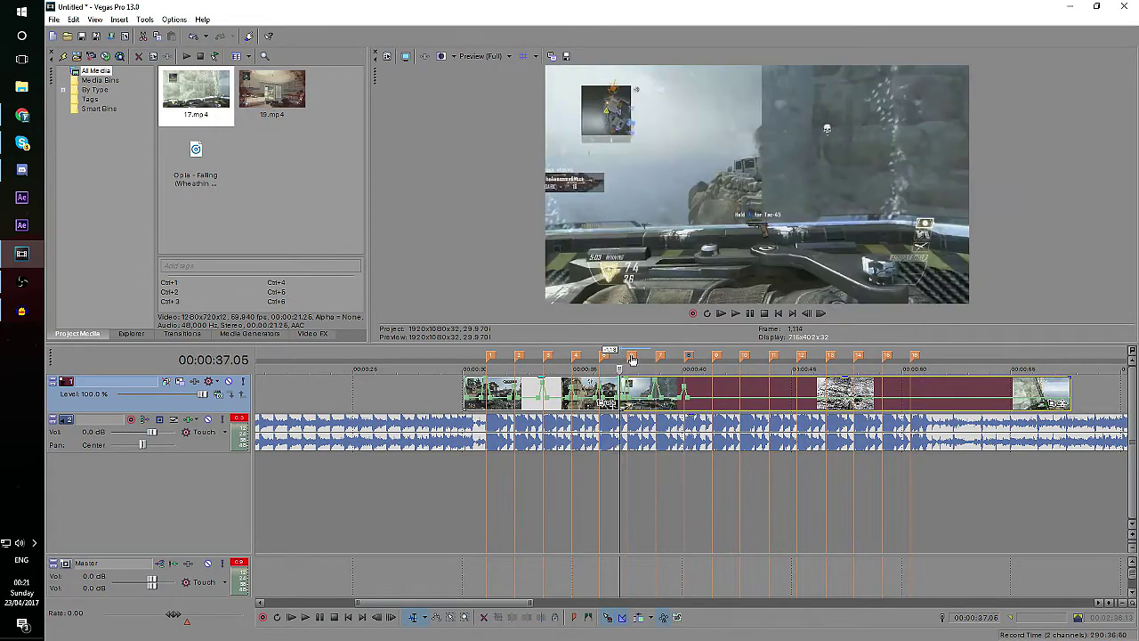
left_click(751, 314)
scroll(741, 356, "up", 5)
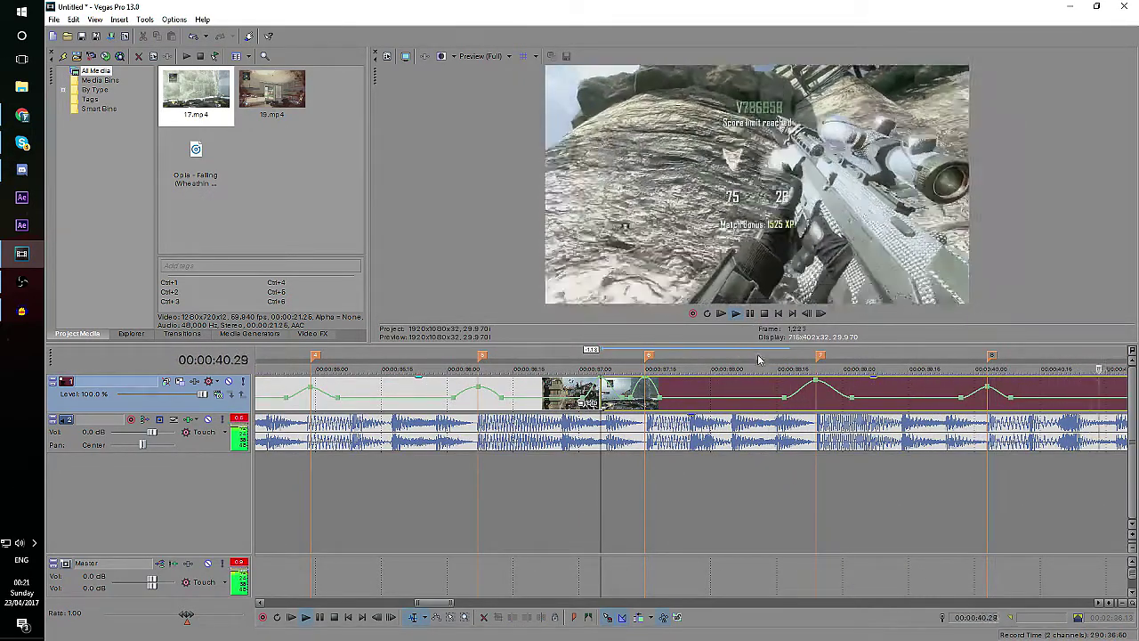
scroll(758, 356, "down", 3)
left_click(620, 359)
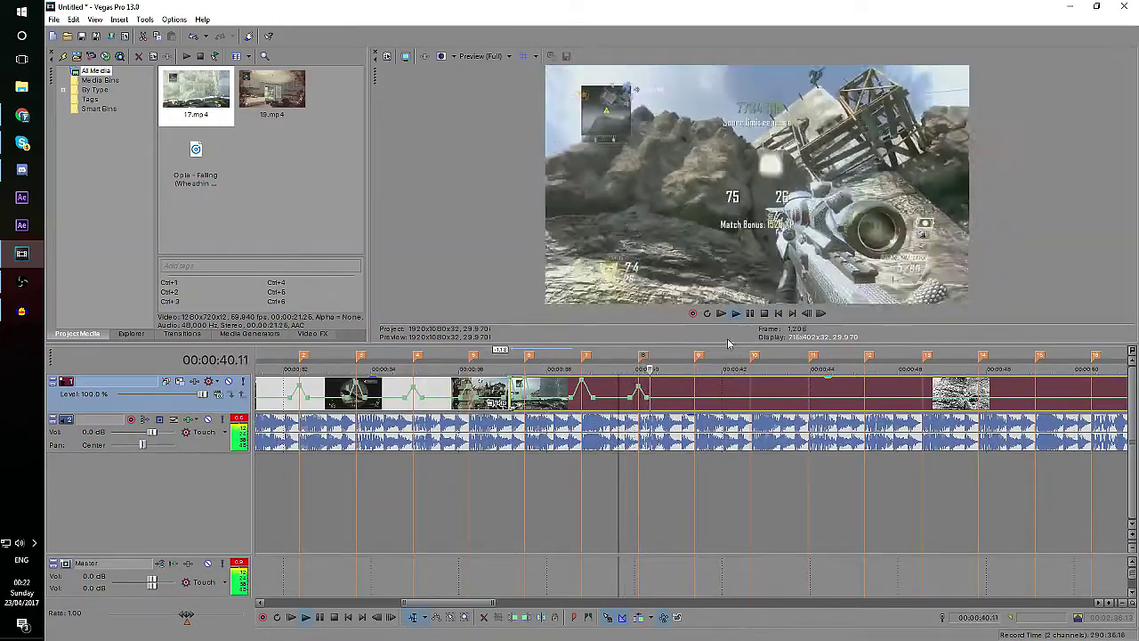
key("Return")
- Add velocity points around marker 9 and raise the one on the marker to the top
left_click(699, 357)
double_click(694, 399)
double_click(707, 398)
left_click(695, 399)
left_click_drag(695, 399, 695, 378)
- Set the rising velocity segment before marker 9 to Fast Fade and the falling one after it to Slow Fade
right_click(692, 385)
left_click(708, 424)
right_click(699, 386)
left_click(718, 435)
- Play the clip from just before marker 9 towards marker 10 to check the new speed-up
left_click(672, 388)
left_click(751, 313)
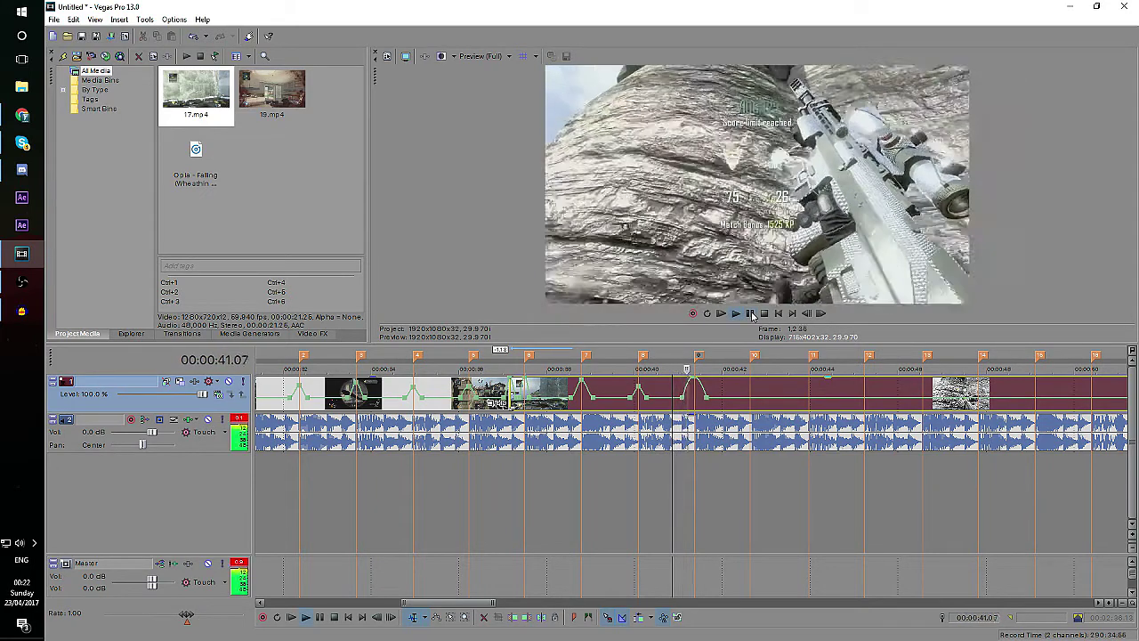
left_click(752, 318)
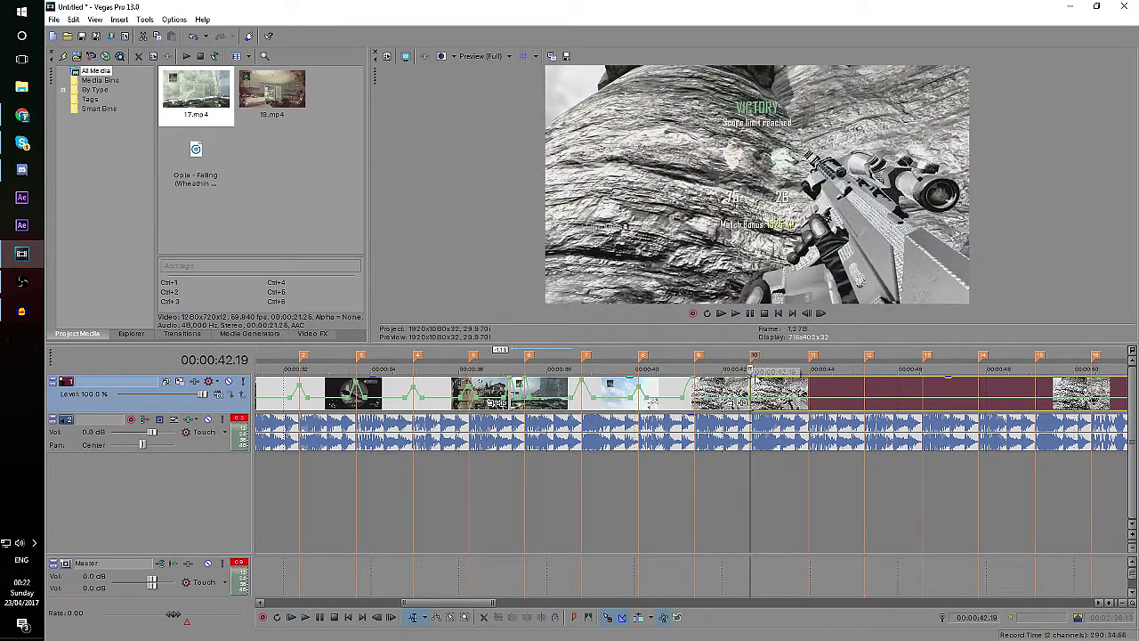
- Split 17.mp4 at marker 10, trim the second part to start at the final killcam, and place it at 00:00:42.19
right_click(755, 388)
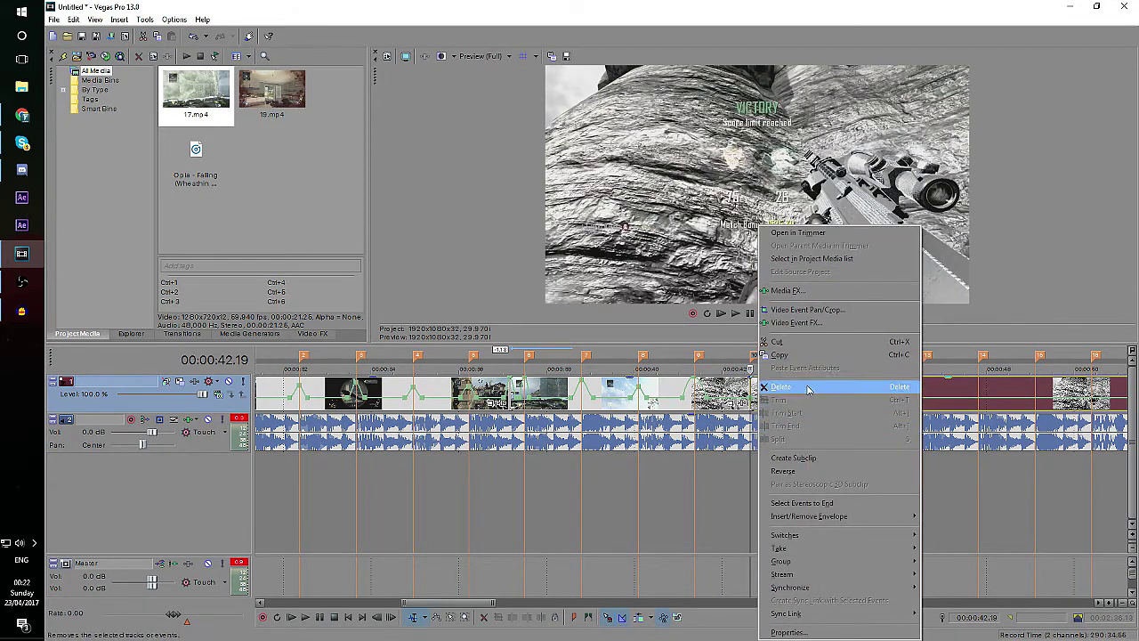
left_click(796, 441)
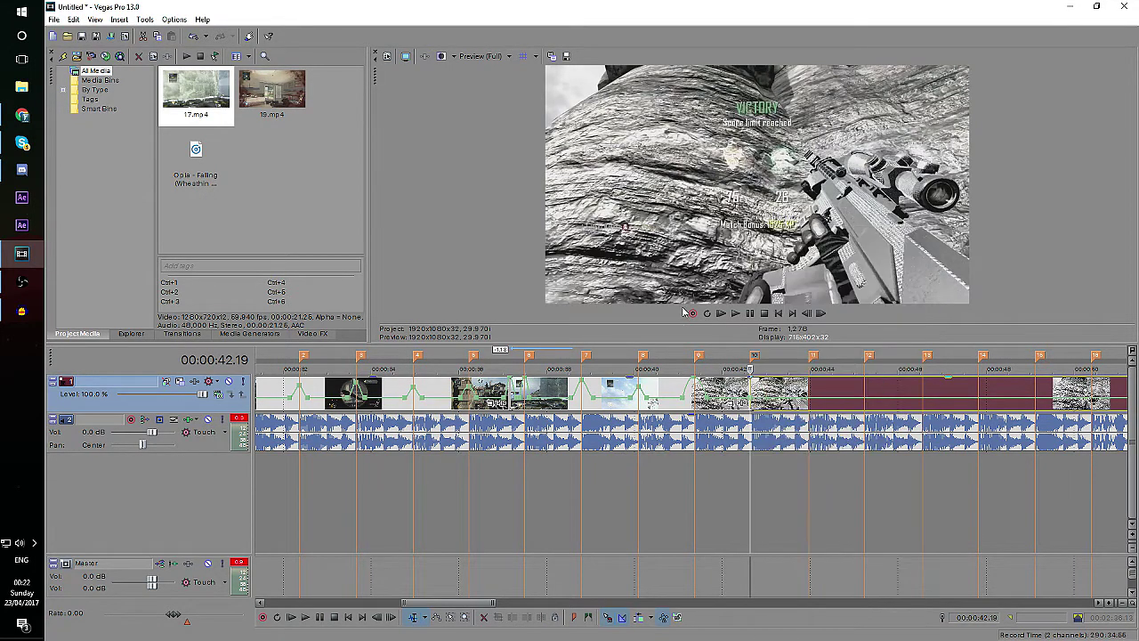
mouse_move(756, 391)
left_mouse_down()
mouse_move(1118, 392)
mouse_move(762, 385)
left_mouse_up()
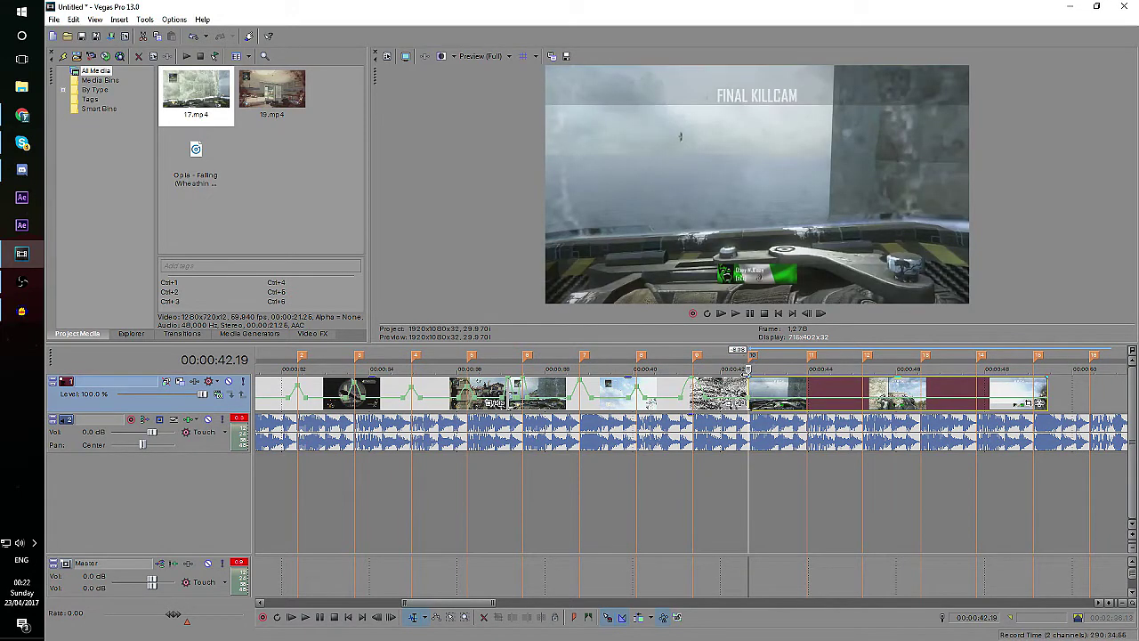
- Add velocity points just before and after the cut at marker 10 and raise the velocity at the cut to 300%
scroll(757, 396, "up", 4)
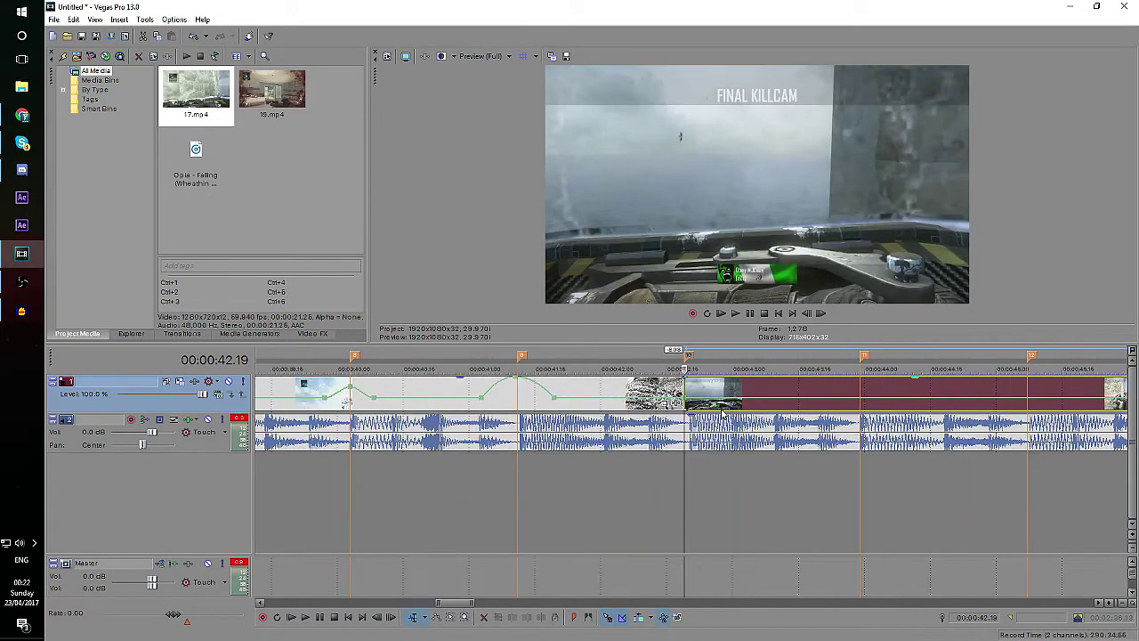
left_click(658, 405)
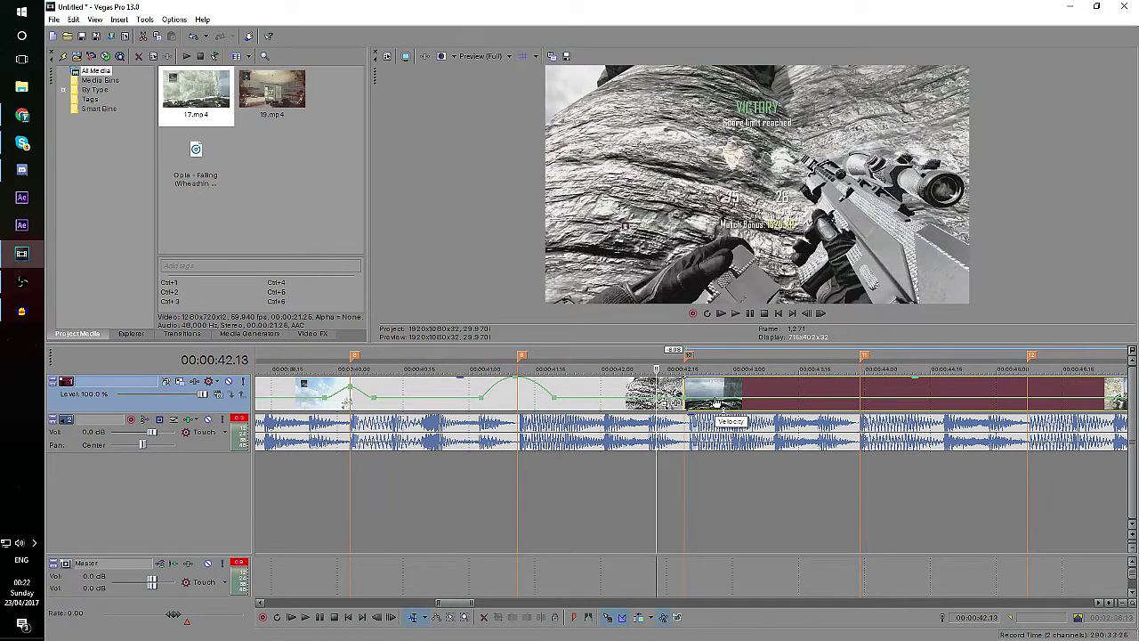
left_click(717, 403)
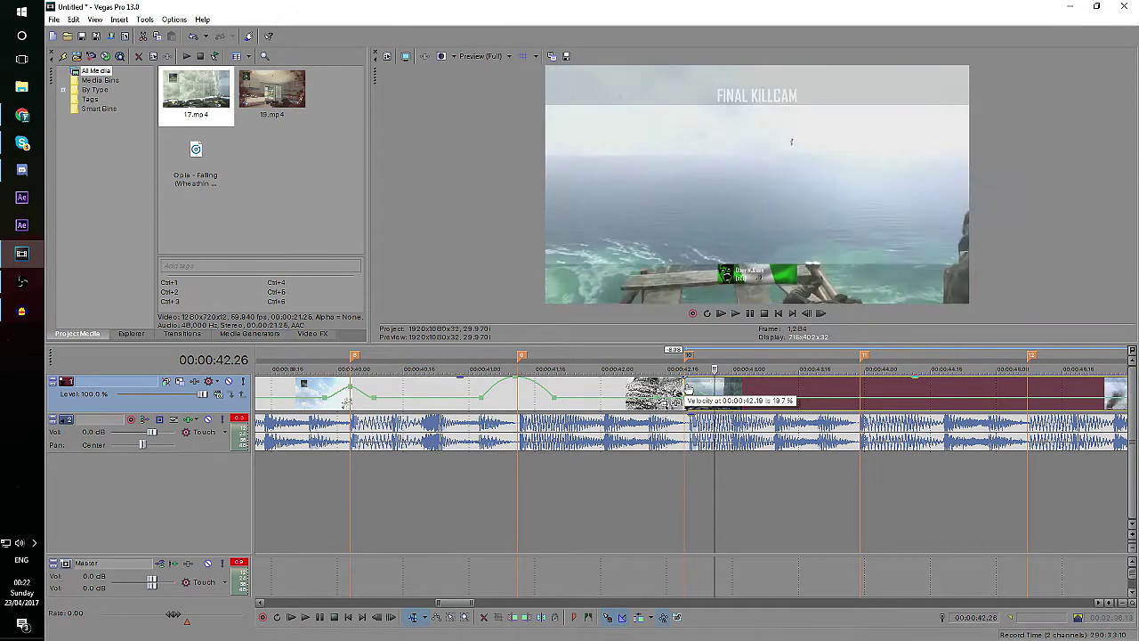
left_click(684, 400)
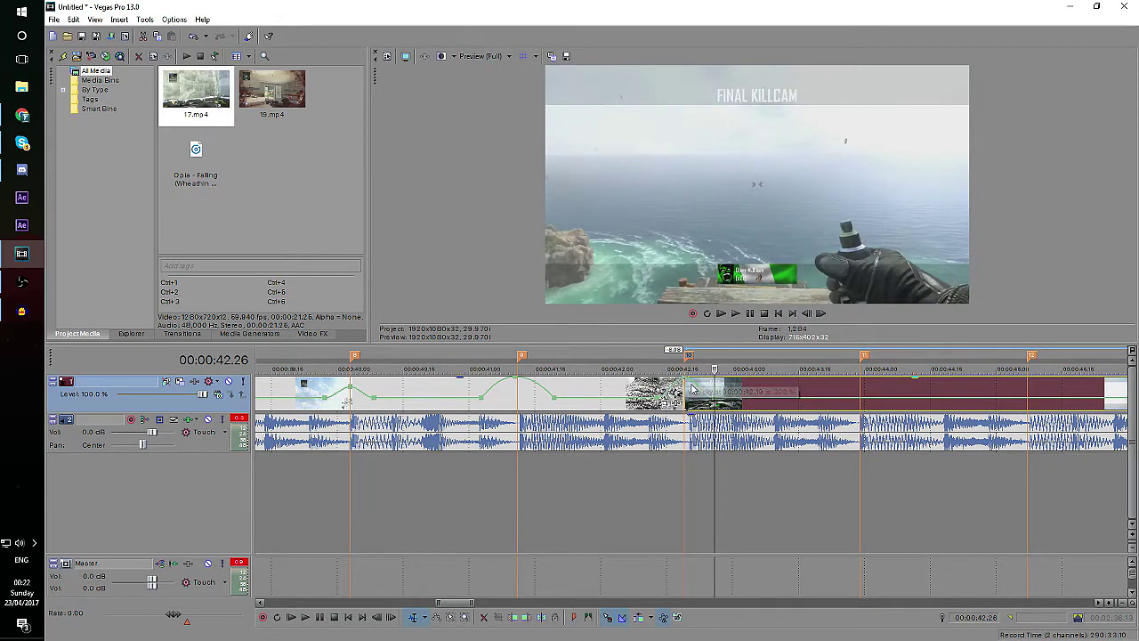
left_click(645, 361)
left_click(749, 315)
- Set the rising velocity segment before the cut at marker 10 to Fast Fade and the falling one after it to Slow Fade
scroll(672, 410, "up", 2)
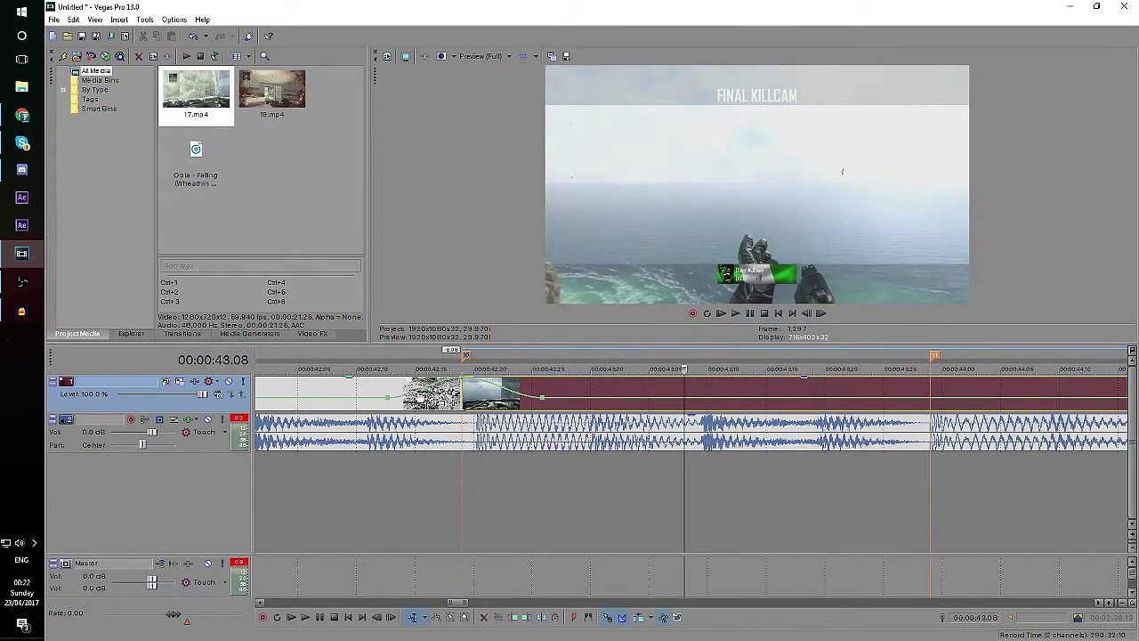
left_click(398, 360)
scroll(383, 401, "down", 3)
right_click(707, 388)
left_click(742, 425)
right_click(732, 389)
left_click(758, 440)
- Play the clips from just before marker 10 up to marker 11 to check the speed-up across the cut
left_click(739, 314)
left_click(750, 314)
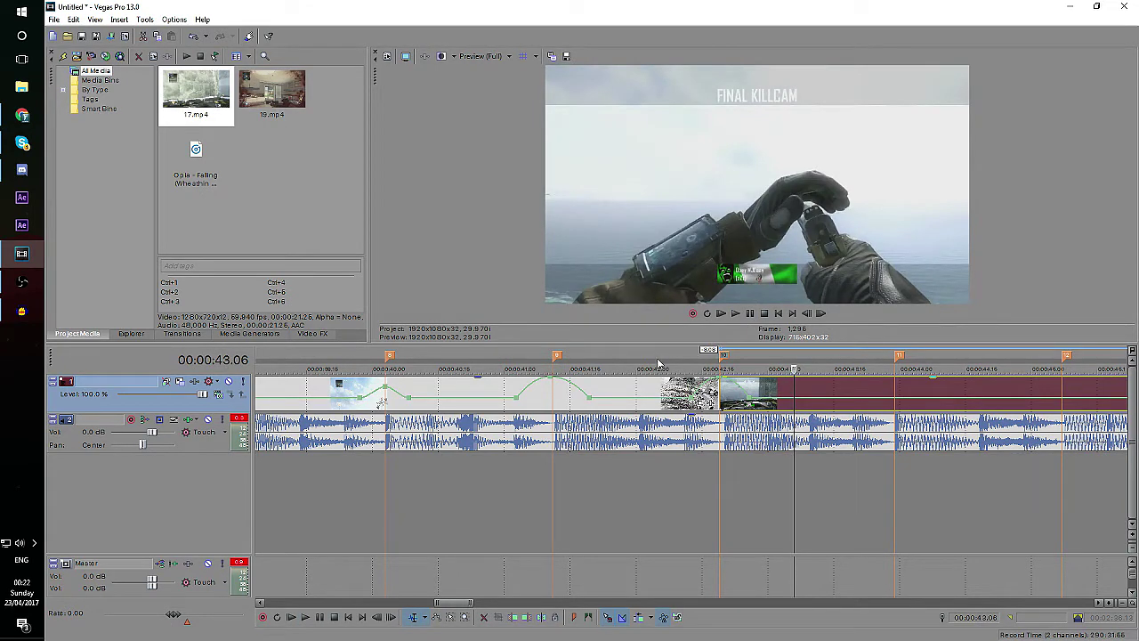
left_click(672, 356)
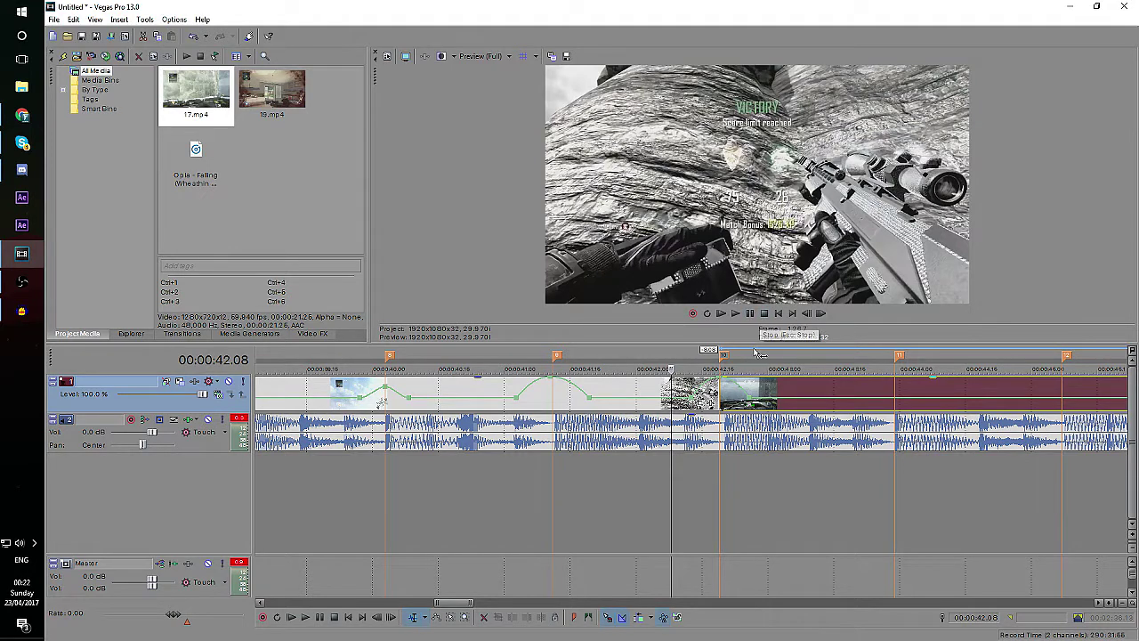
left_click(752, 313)
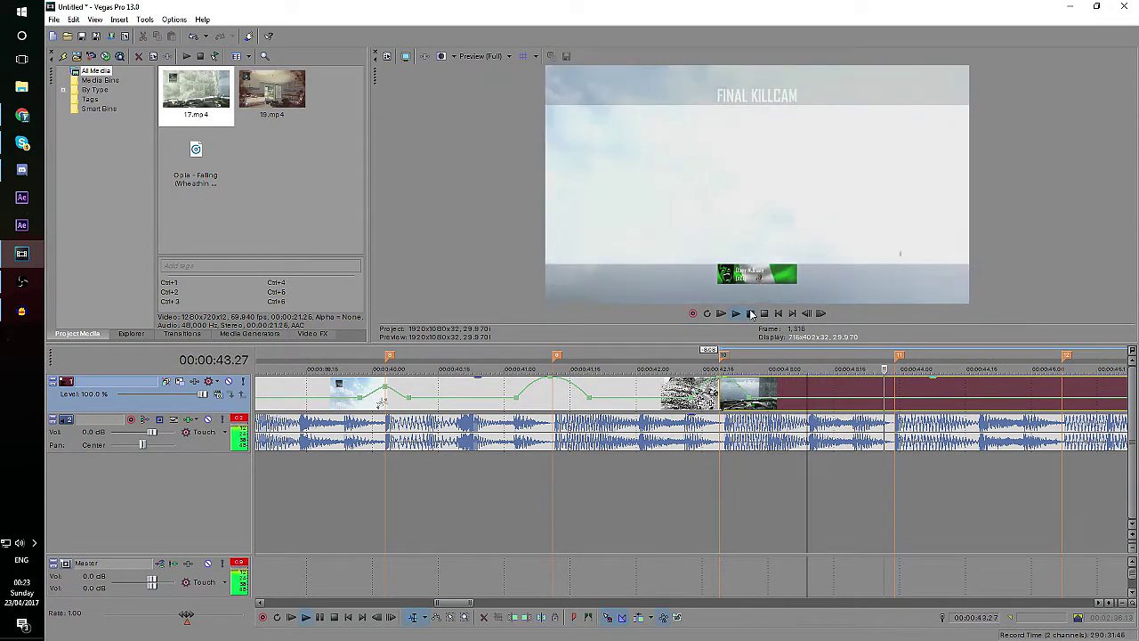
left_click(750, 314)
- Set the velocity point just after marker 10 in the final killcam clip to Normal Velocity
scroll(433, 394, "down", 1)
scroll(432, 394, "up", 2)
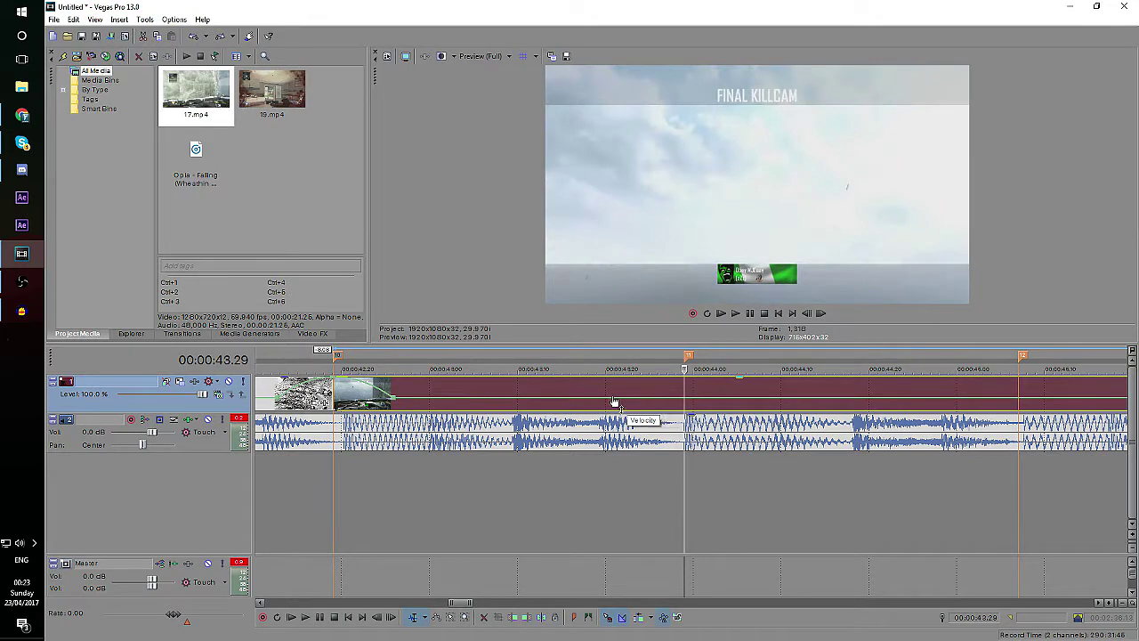
double_click(659, 399)
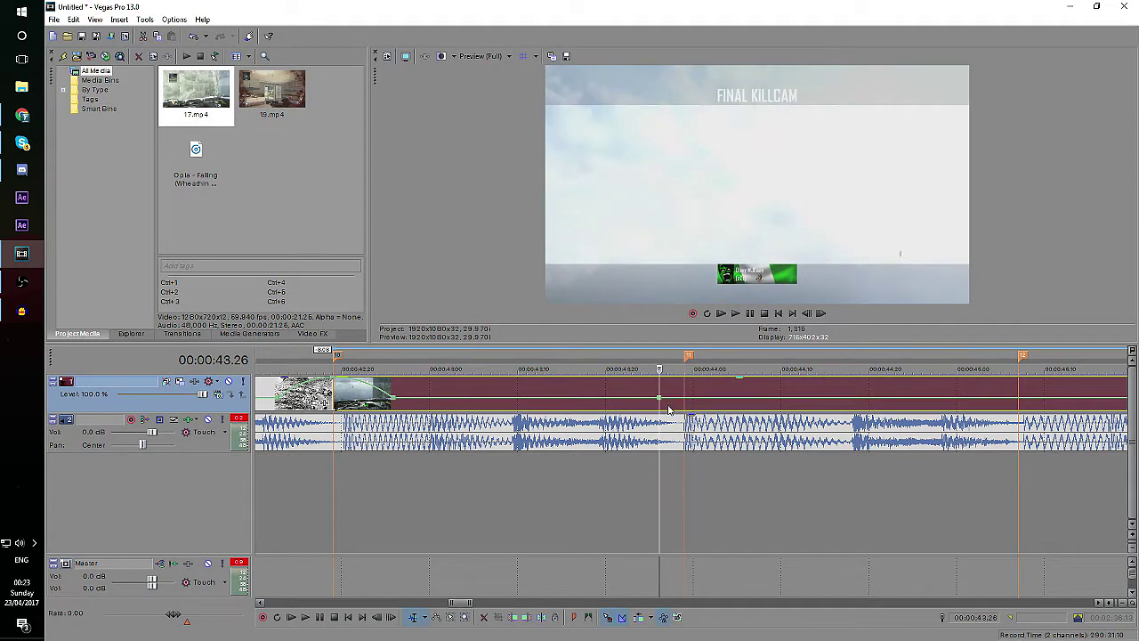
key("ctrl+z")
right_click(394, 402)
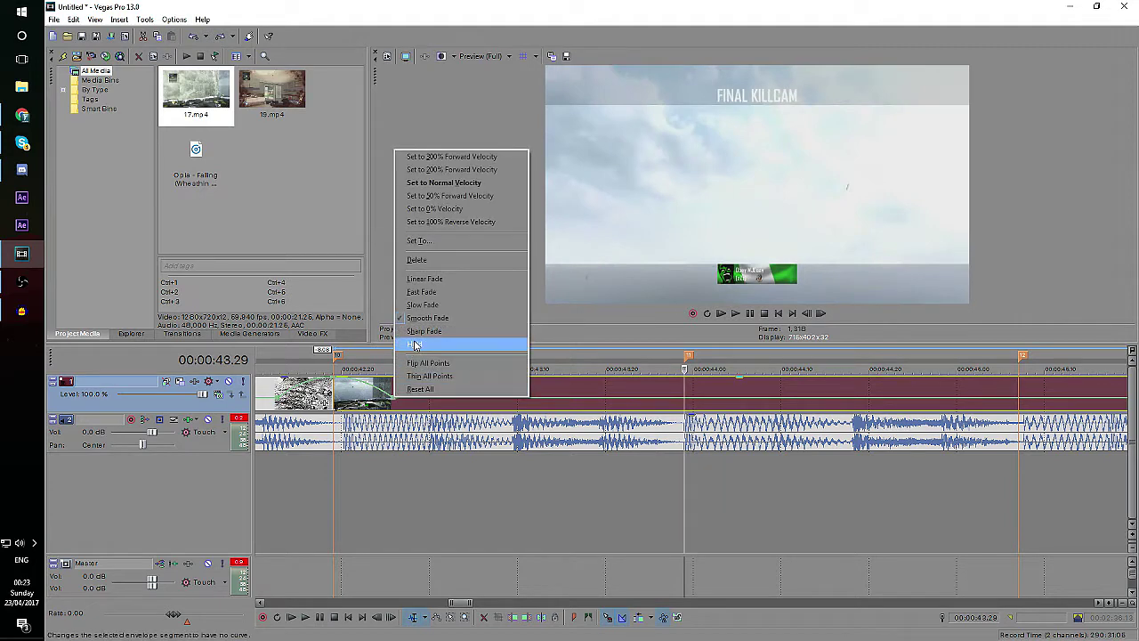
left_click(444, 183)
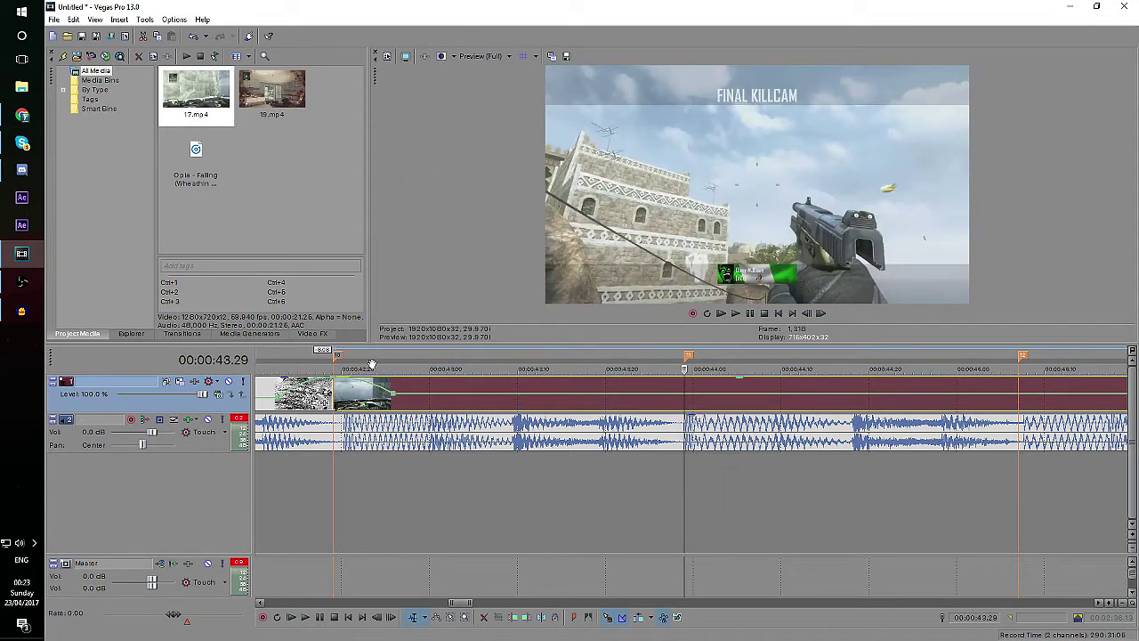
mouse_move(394, 402)
- Add velocity points before, on and after marker 11 and raise the one on the marker to the top
double_click(652, 394)
double_click(685, 397)
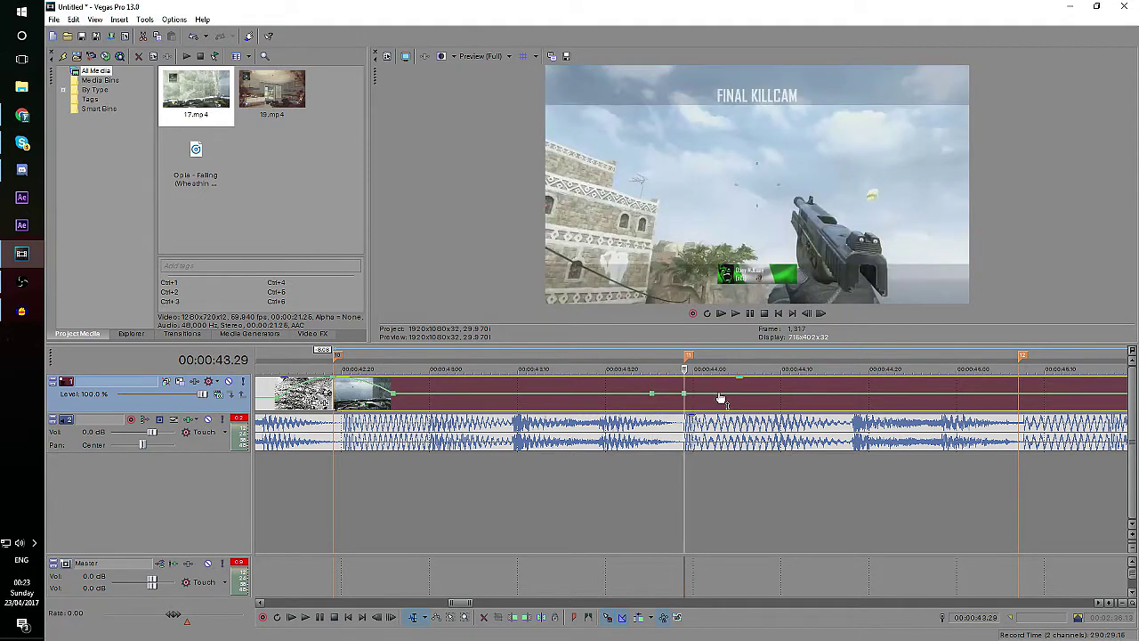
double_click(719, 397)
left_click_drag(685, 395, 686, 375)
- Set the velocity segment rising to marker 11 to Fast Fade and the falling one to Slow Fade, and play the speed-up
right_click(675, 386)
left_click(703, 421)
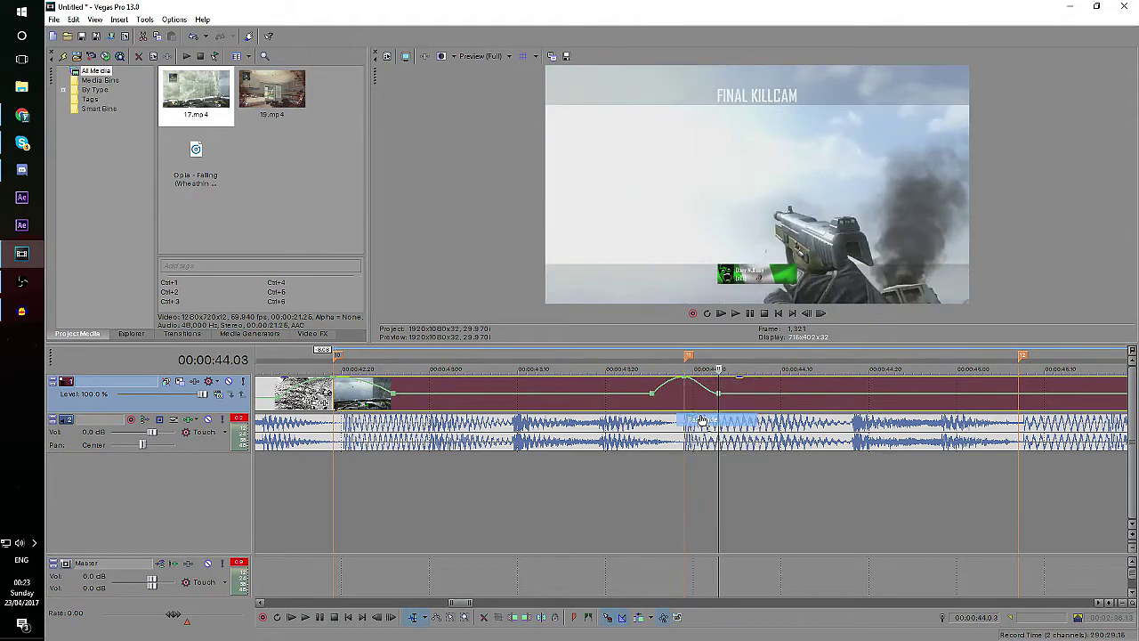
right_click(703, 387)
left_click(727, 437)
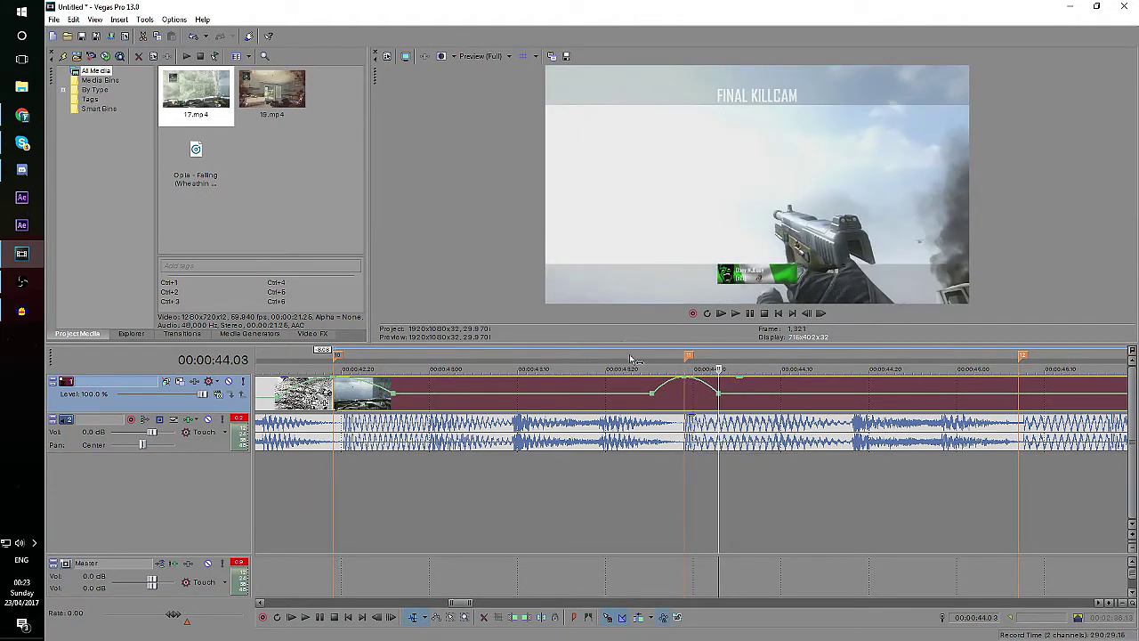
left_click(623, 360)
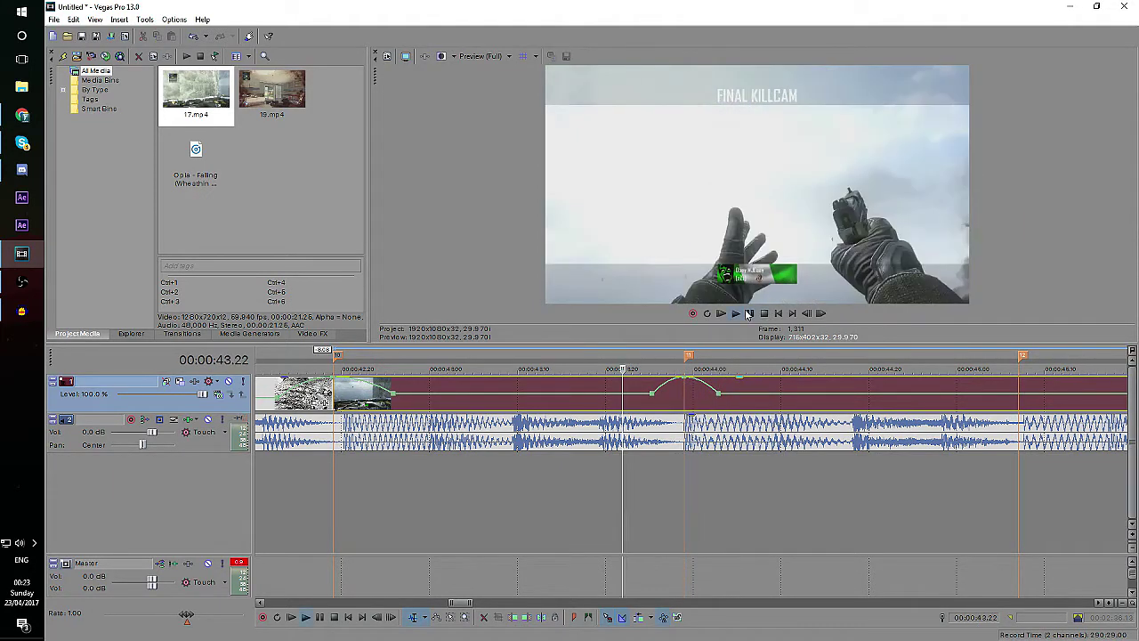
left_click(748, 313)
- Add velocity points before, on and after marker 12 and raise the one on the marker to the top
left_click(1016, 362)
double_click(989, 394)
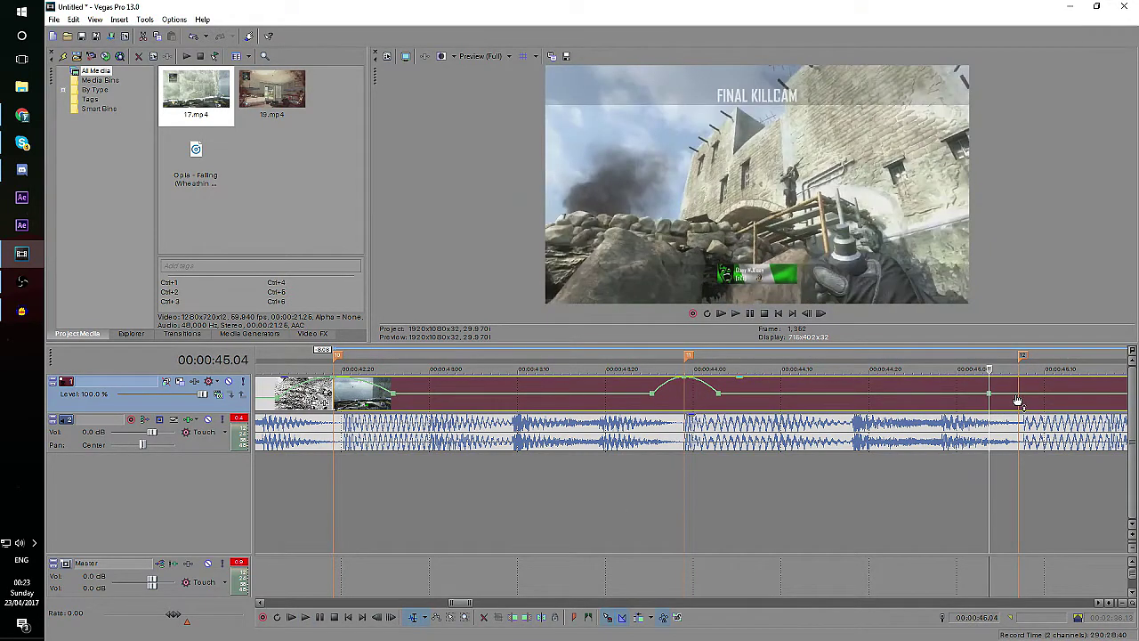
double_click(1017, 393)
double_click(1043, 394)
double_click(1043, 395)
left_click_drag(1019, 394, 1020, 380)
- Set the rising velocity segment before marker 12 to Fast Fade and the falling one after it to Slow Fade
right_click(1008, 383)
left_click(1022, 421)
right_click(1027, 384)
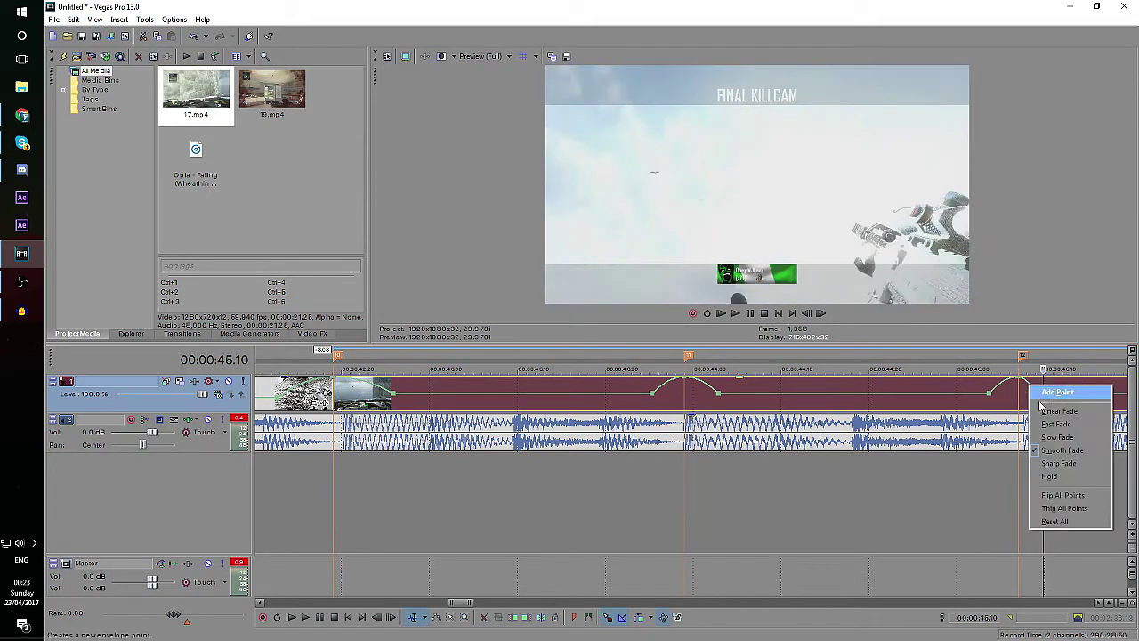
left_click(1039, 437)
- Play the killcam between markers 12 and 13 and compare the frame at marker 13 with the beat
scroll(806, 385, "down", 2)
scroll(806, 385, "up", 2)
scroll(952, 361, "down", 2)
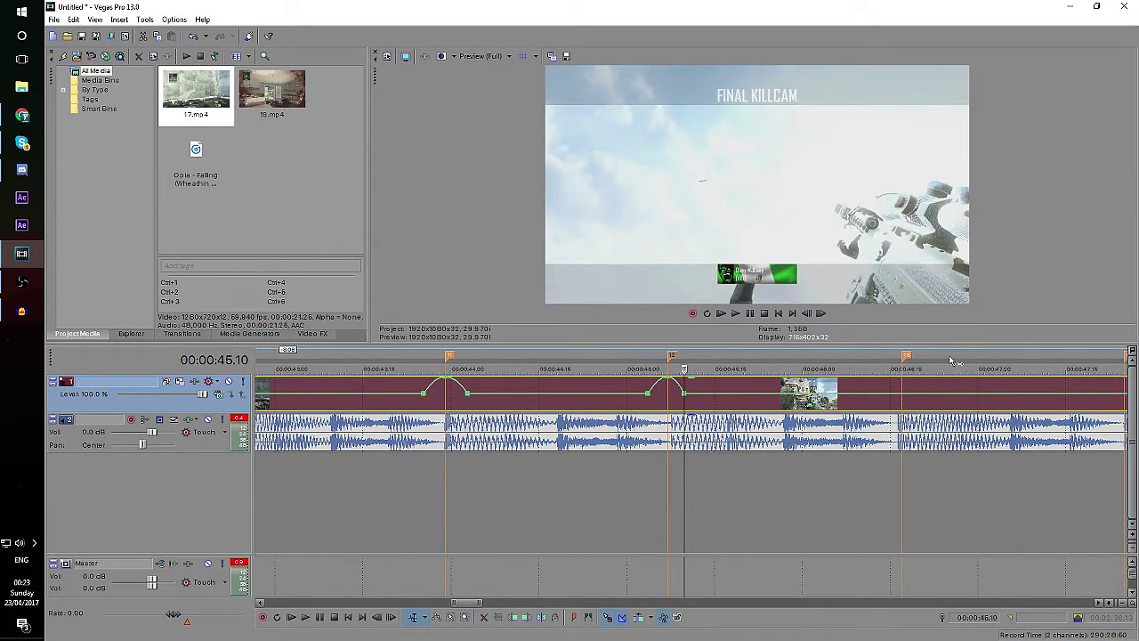
left_click(911, 359)
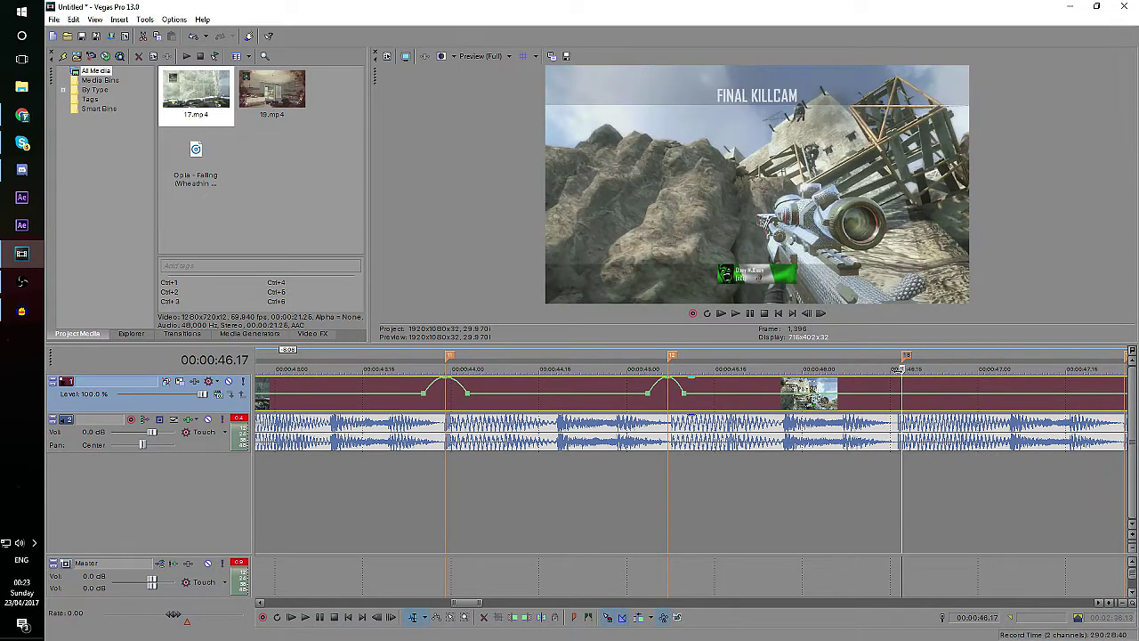
scroll(748, 388, "up", 2)
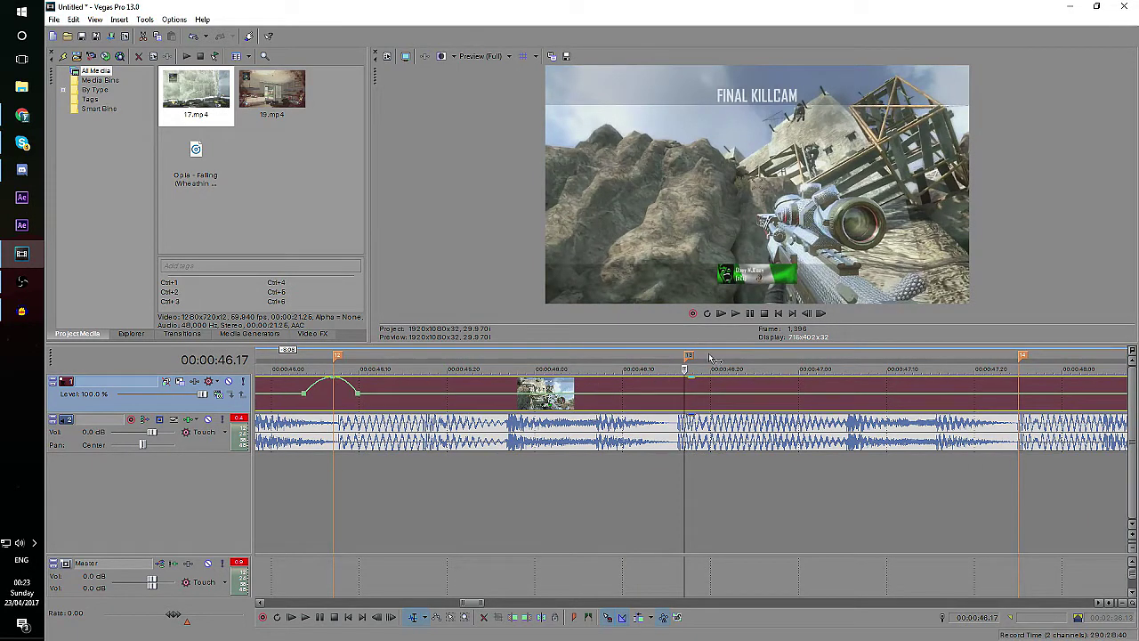
left_click(483, 356)
key("space")
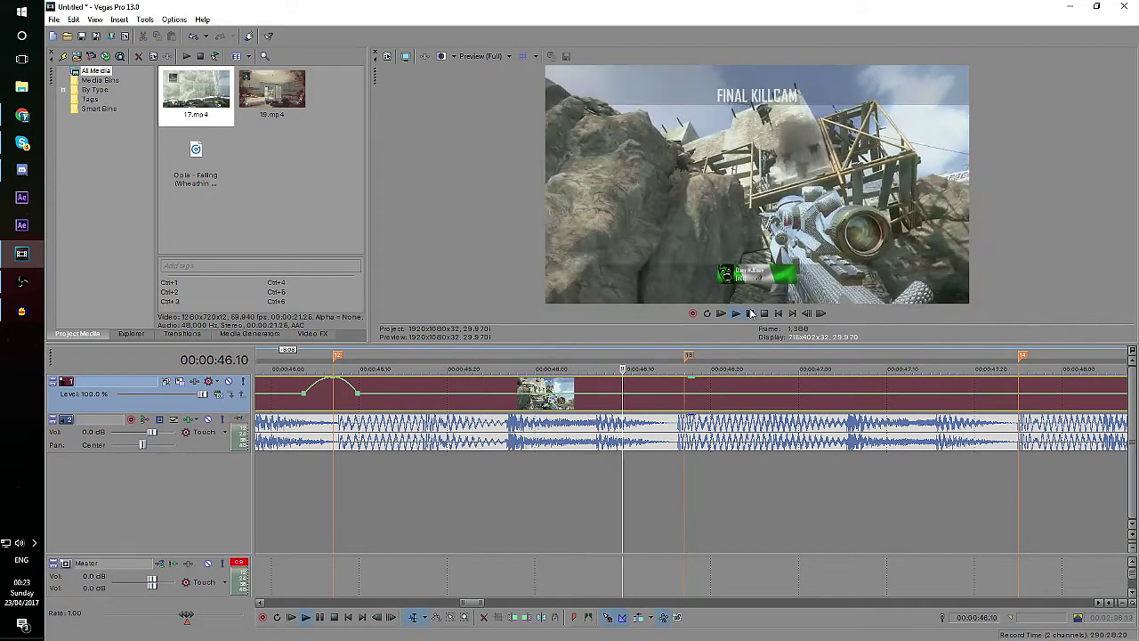
left_click(750, 313)
left_click_drag(690, 360, 685, 359)
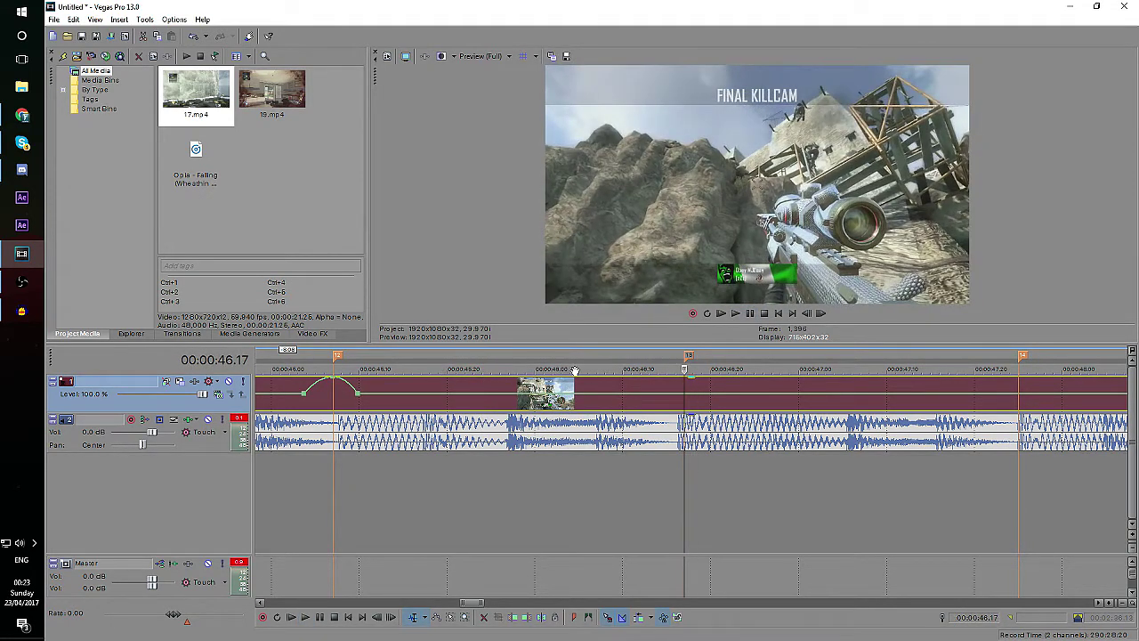
- Set both velocity segments around marker 12 to Smooth Fade and lower the marker's point to about the level of its neighbours
right_click(332, 387)
left_click(355, 453)
right_click(348, 388)
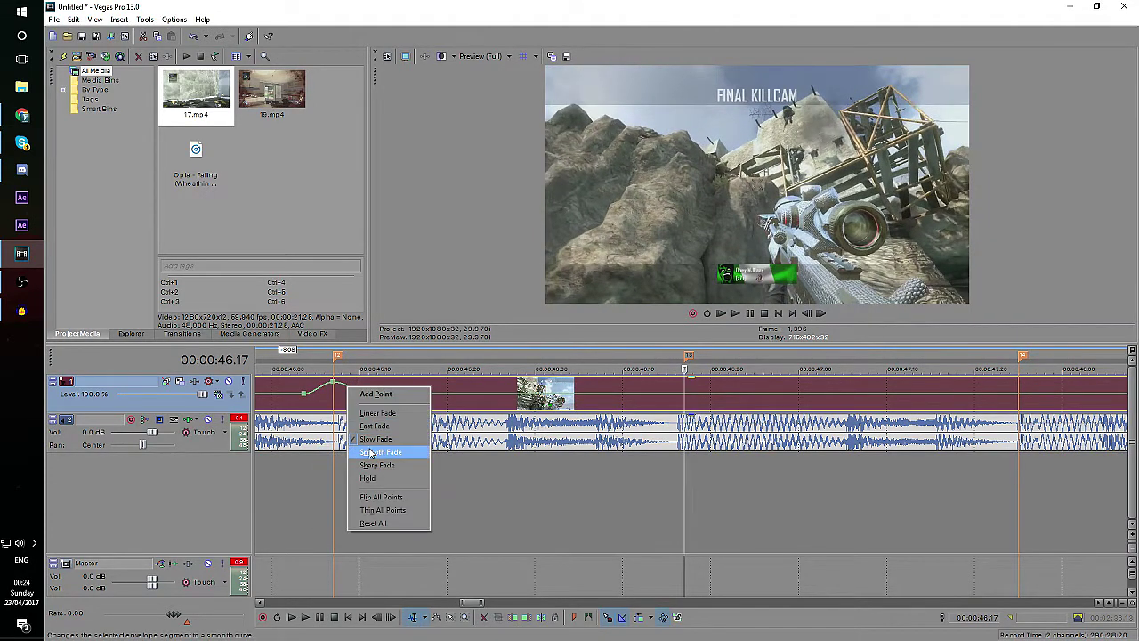
left_click(372, 452)
left_click_drag(334, 384, 332, 393)
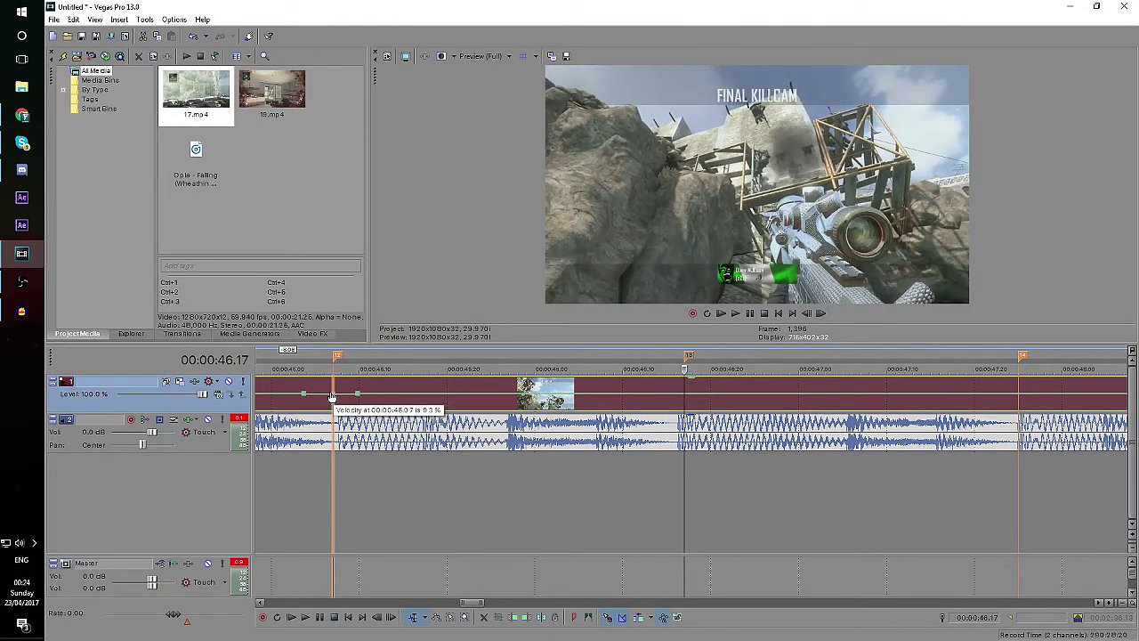
- Play the killcam from just before marker 12 and delete the velocity point on marker 12
left_click(297, 360)
key("space")
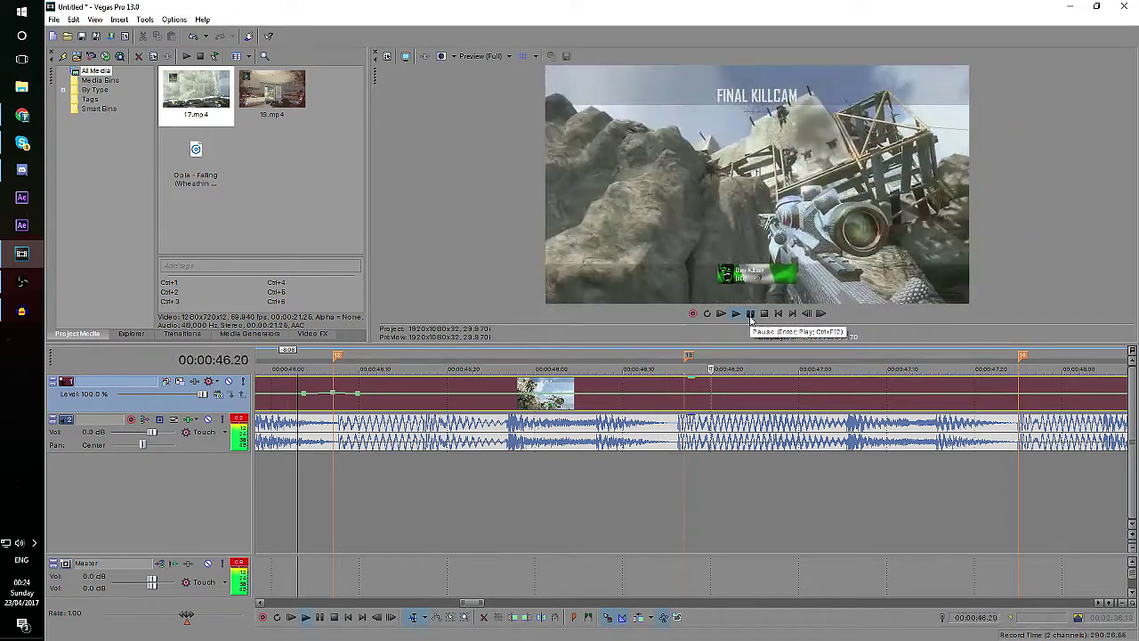
scroll(675, 419, "down", 5)
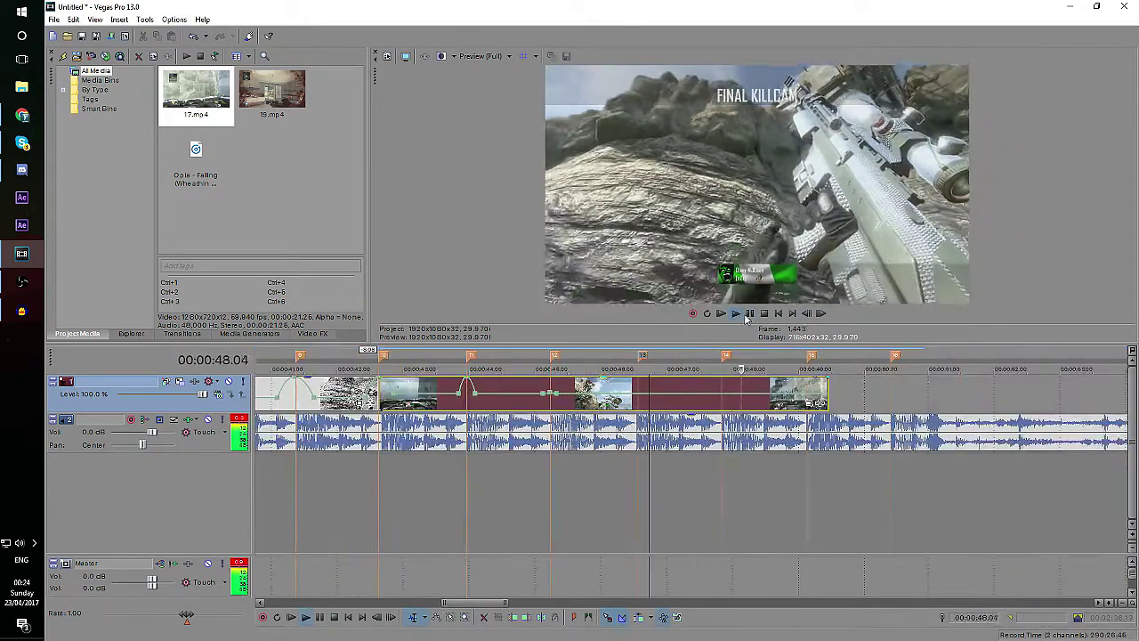
right_click(552, 394)
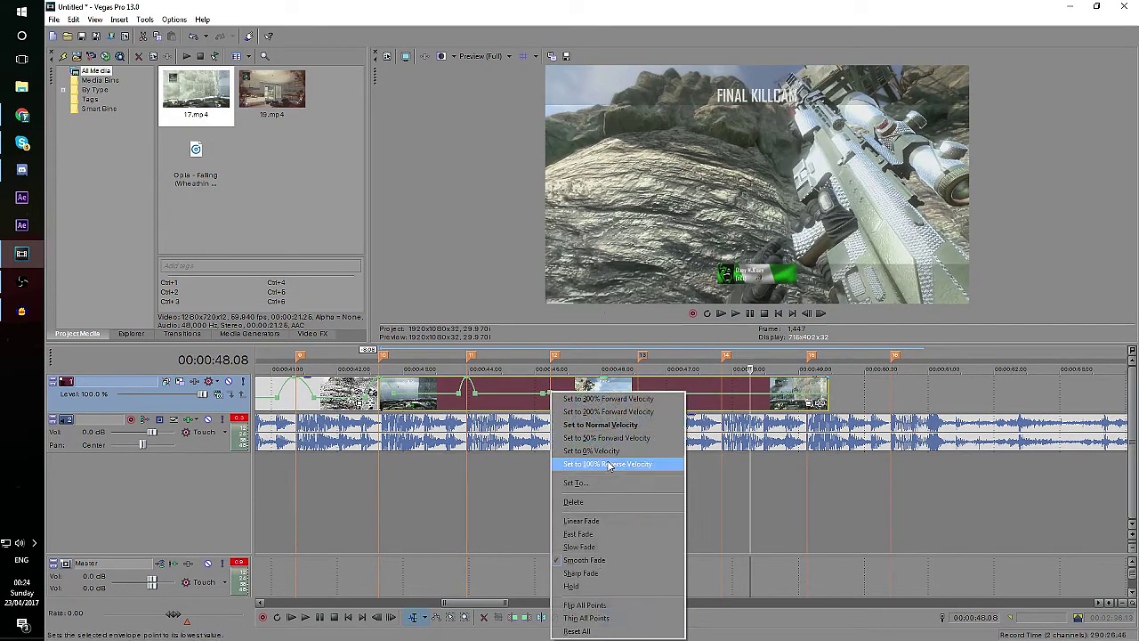
left_click(583, 501)
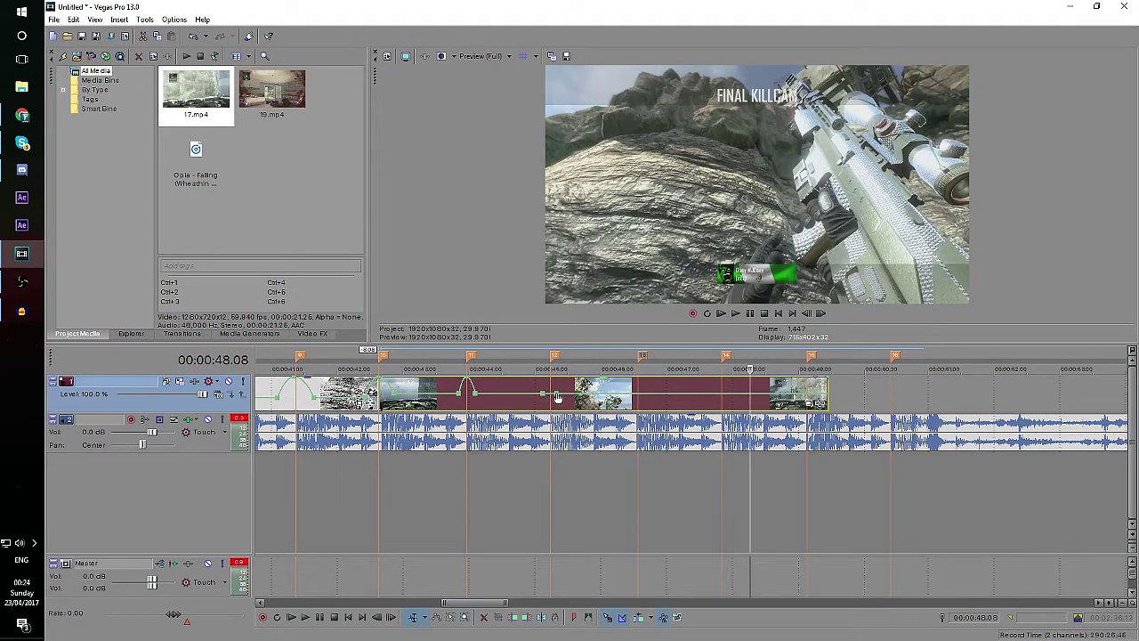
- Play the killcam from between markers 11 and 12 to marker 14 to check the timing without the marker 12 speed-up
left_click(520, 356)
scroll(521, 356, "up", 3)
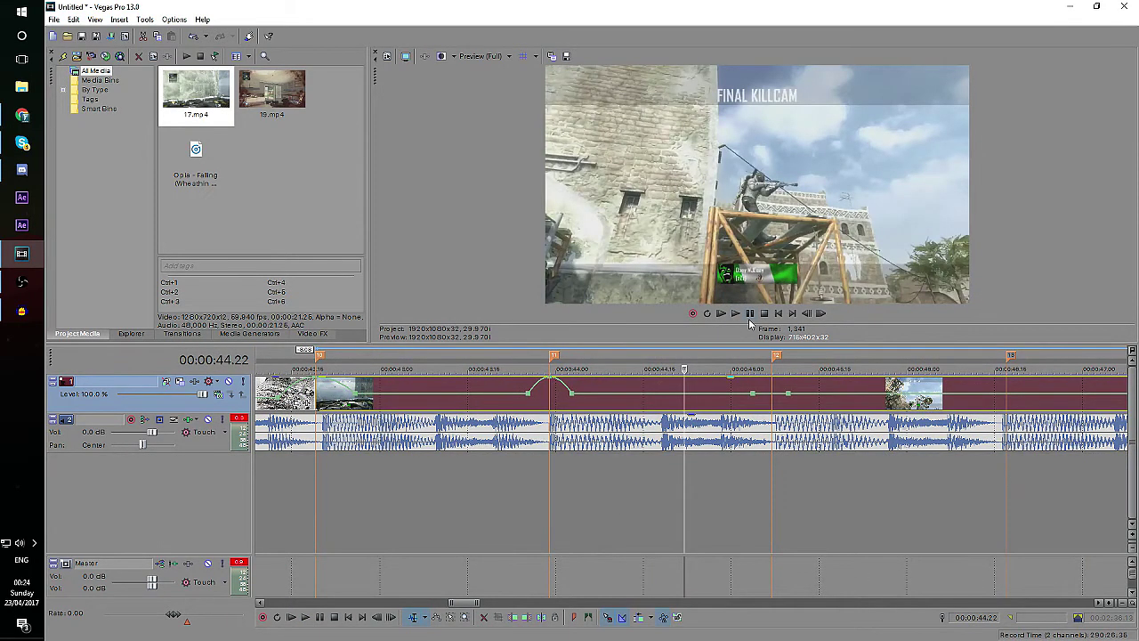
key("space")
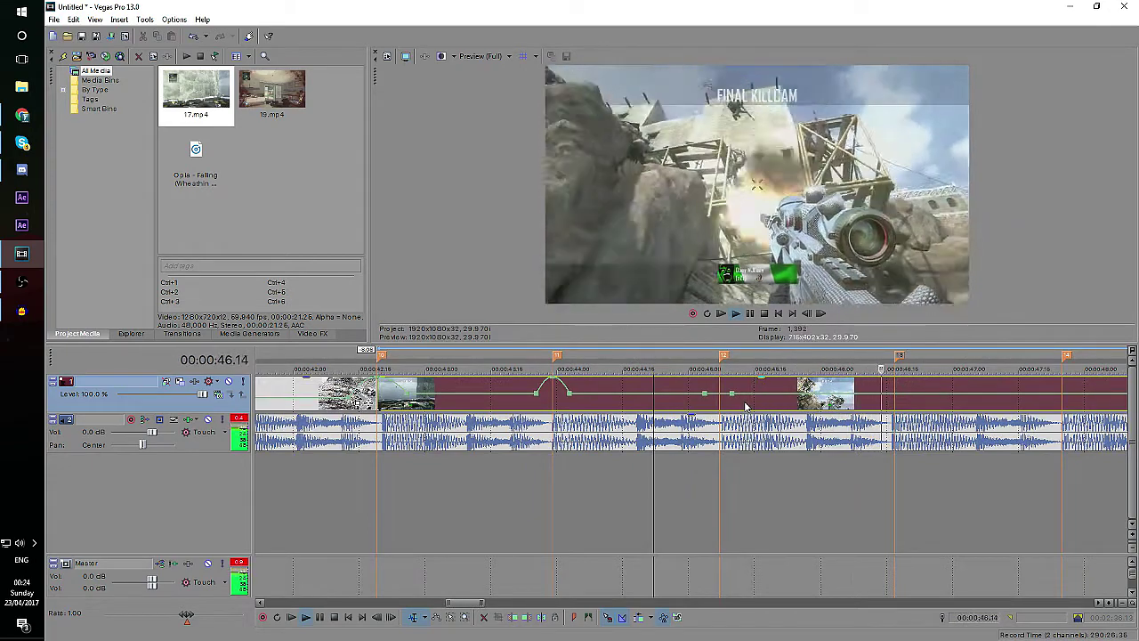
left_click(751, 314)
key("space")
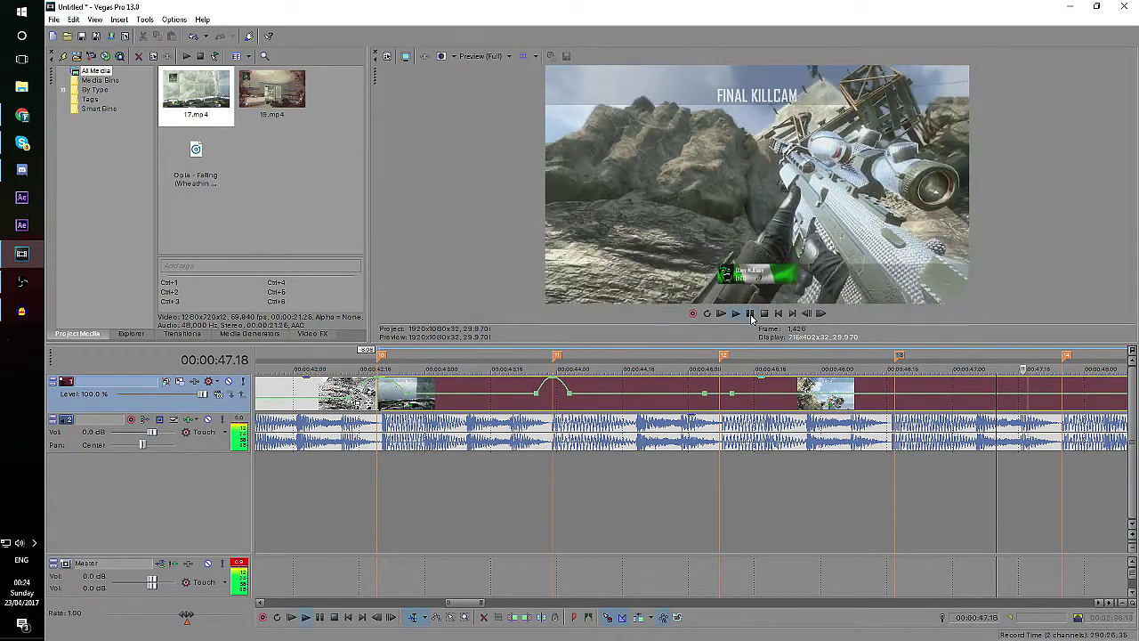
left_click(750, 313)
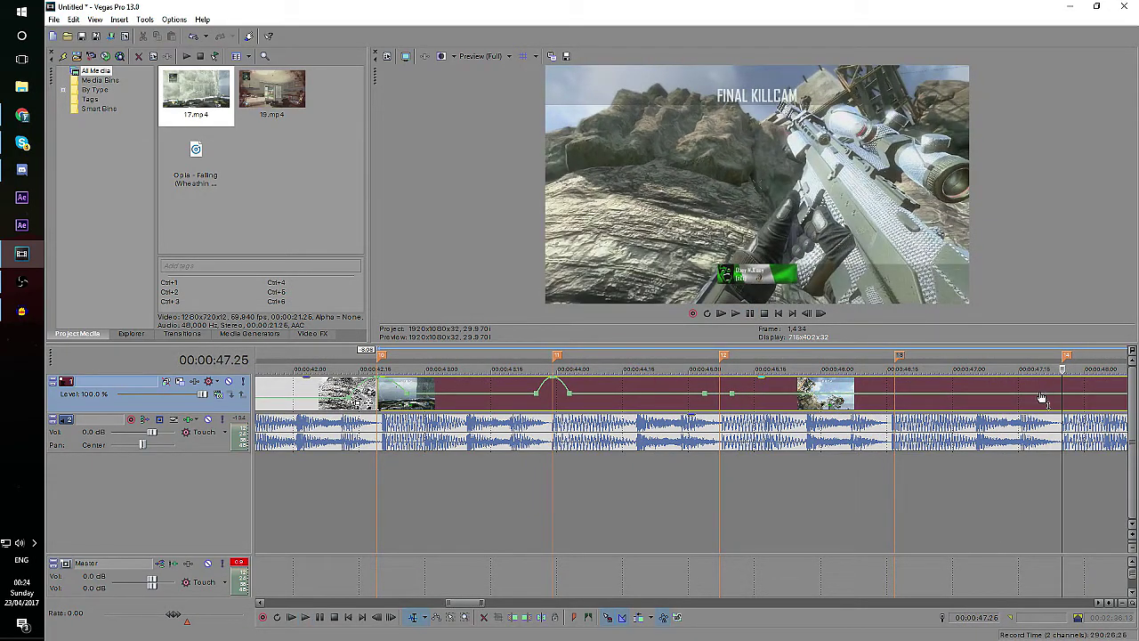
- Add velocity points before, on and after marker 14 and raise the one on the marker to the top
left_click(1044, 399)
double_click(1079, 395)
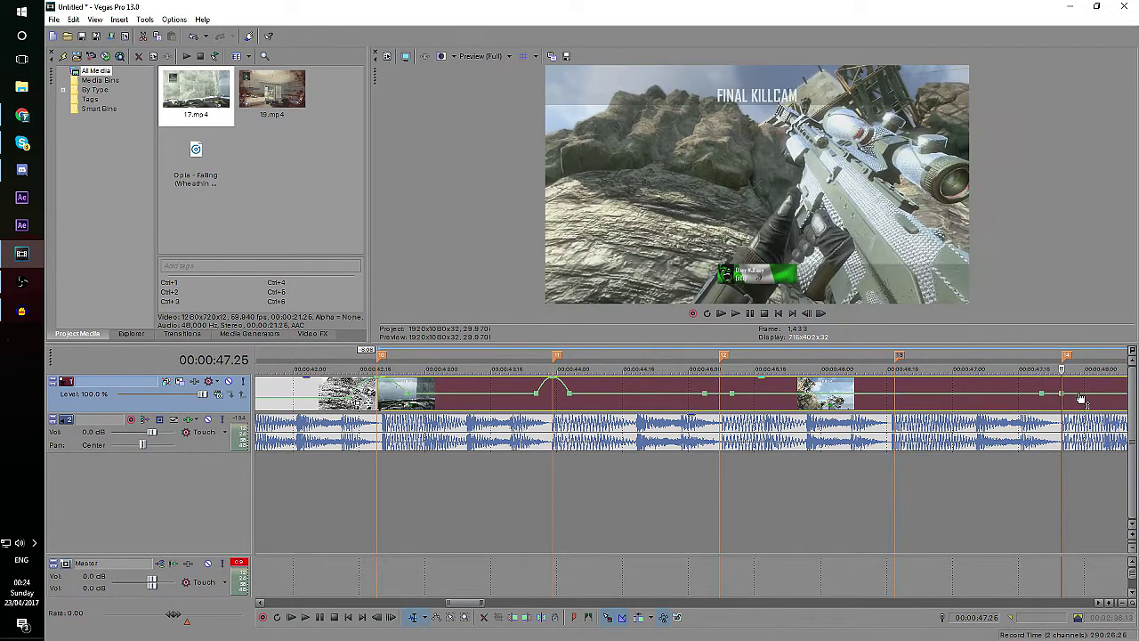
double_click(1063, 394)
mouse_move(1063, 395)
left_mouse_down()
mouse_move(1062, 380)
mouse_move(1065, 394)
mouse_move(1053, 394)
mouse_move(1062, 379)
left_mouse_up()
- Set the rising velocity segment before marker 14 to Fast Fade and the falling one after it to Slow Fade
right_click(1052, 387)
left_click(1072, 426)
right_click(1076, 388)
left_click(1087, 438)
- Play the killcam past marker 14 and trim the end of the clip back to about 00:00:48.26
scroll(935, 400, "down", 1)
scroll(890, 392, "up", 1)
key("space")
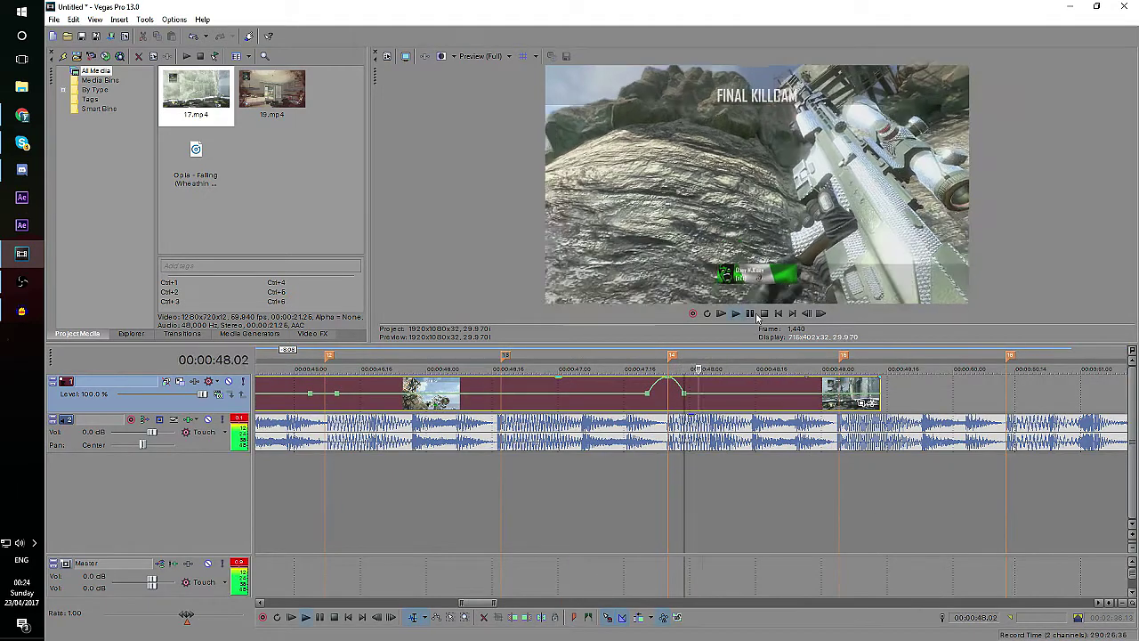
key("Return")
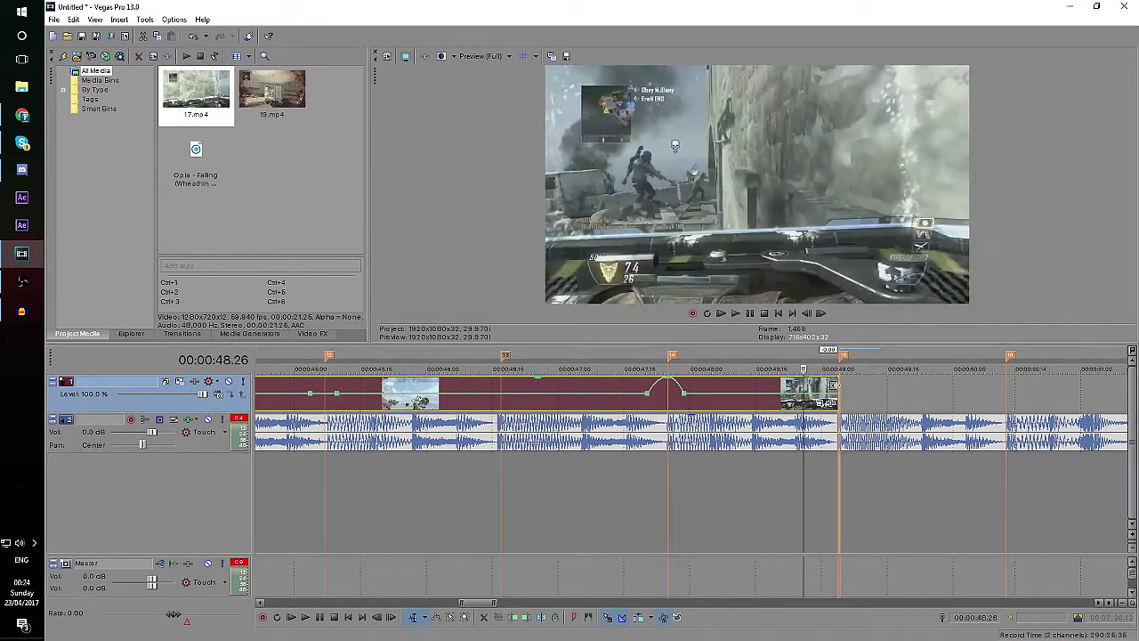
- Select the whole edit from 00:00:30.02 to 00:00:48.27 and play it through to check the beat sync
scroll(432, 374, "down", 5)
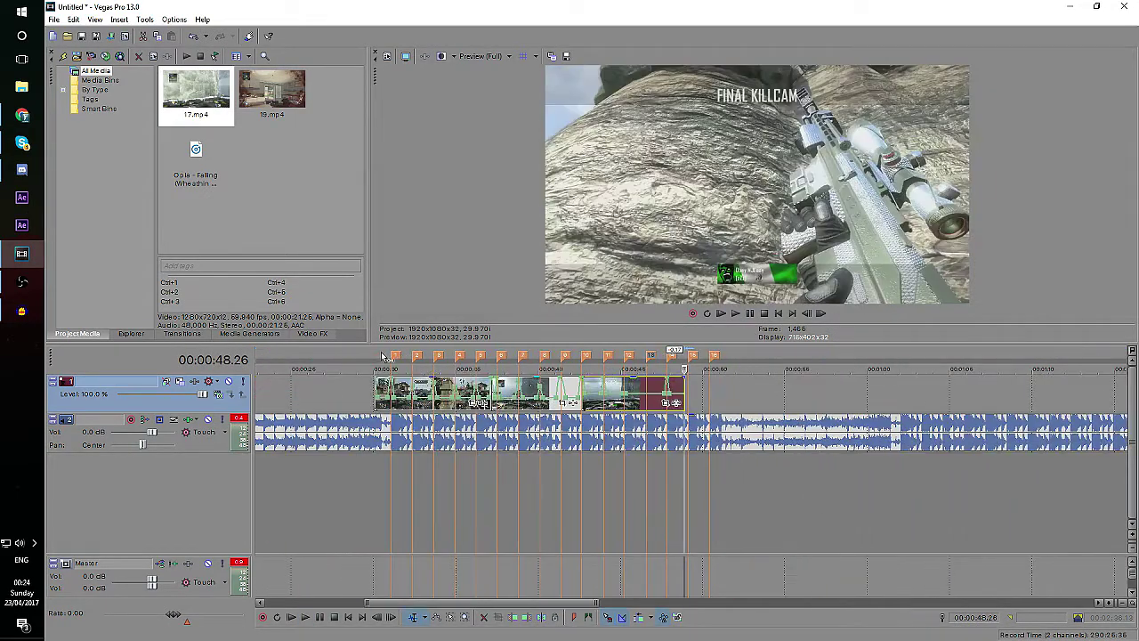
left_click_drag(374, 357, 684, 359)
left_click(738, 313)
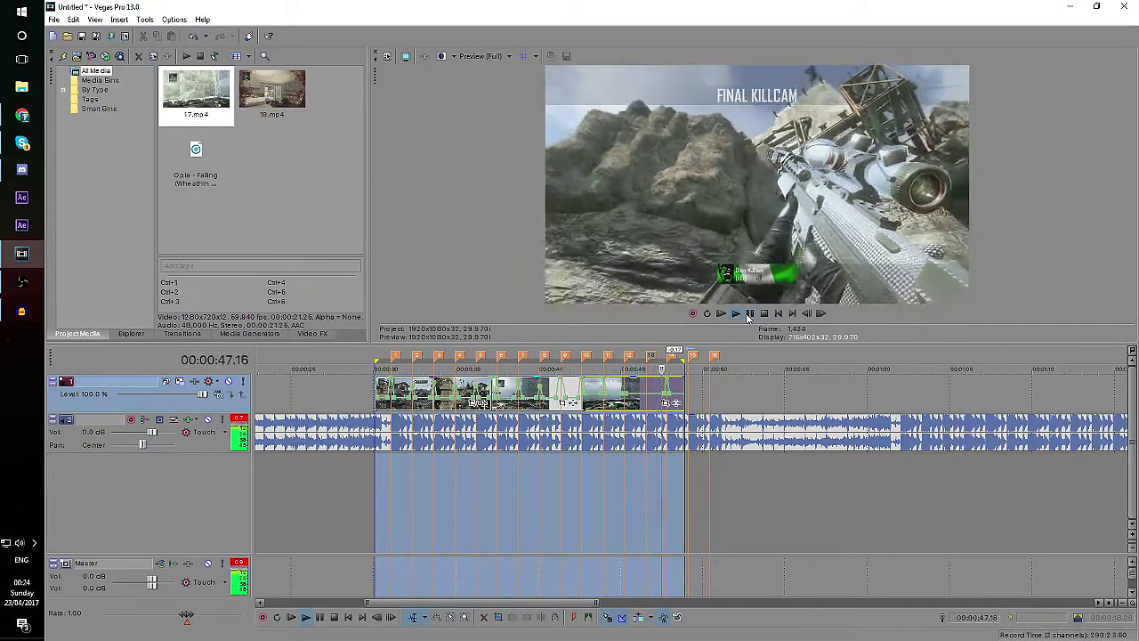
left_click(748, 314)
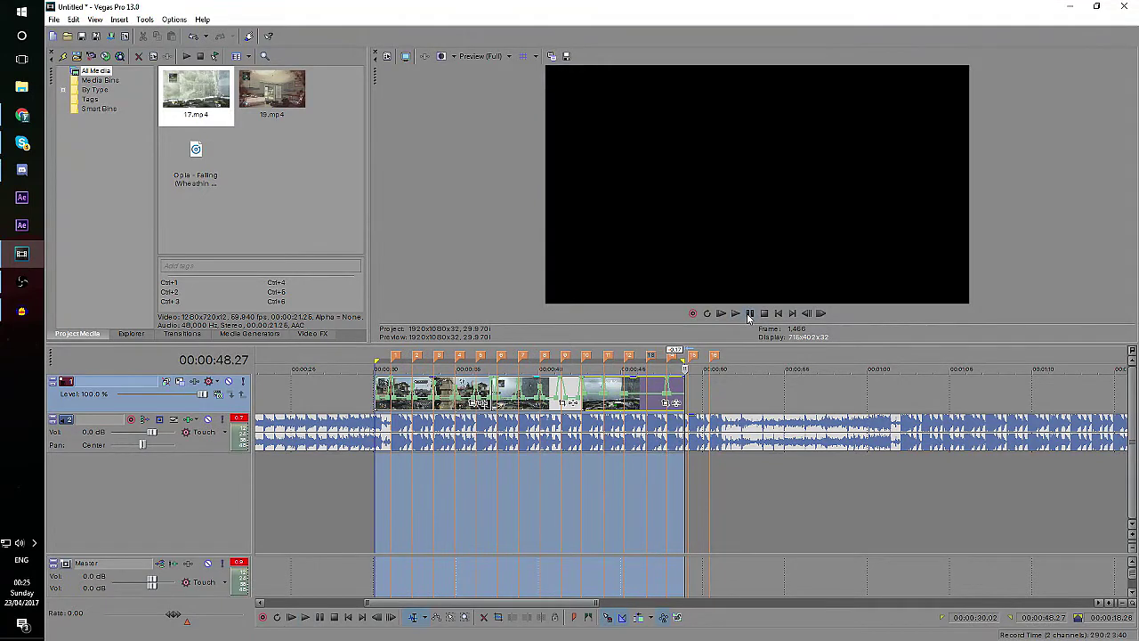
- Set the velocity point on marker 14 of the killcam clip to 300% Forward Velocity
scroll(654, 389, "up", 6)
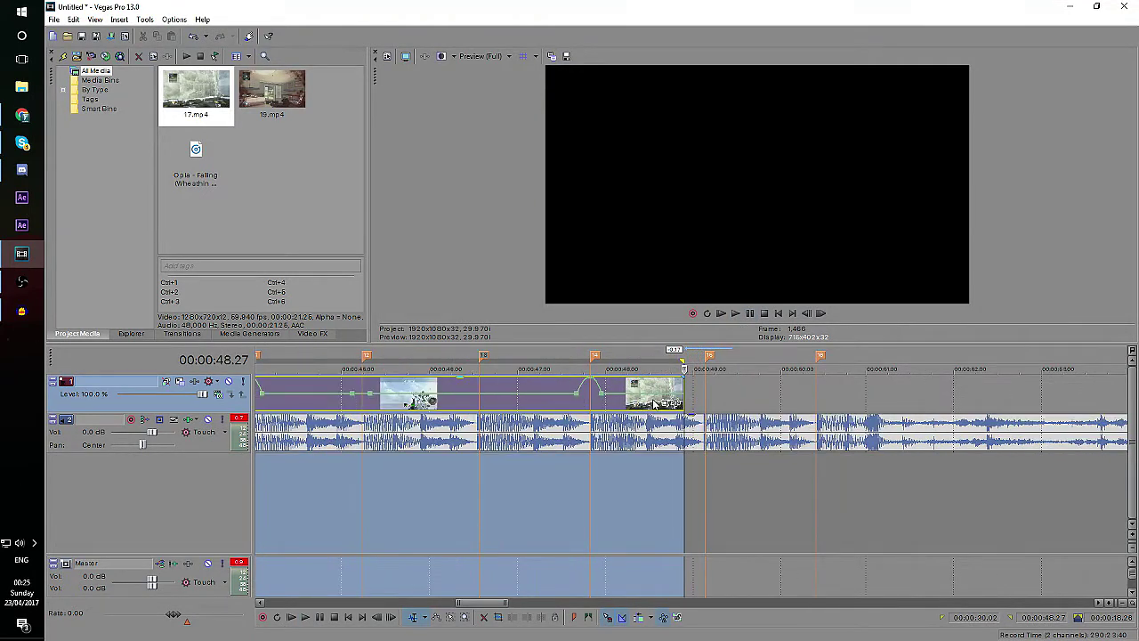
left_click(659, 395)
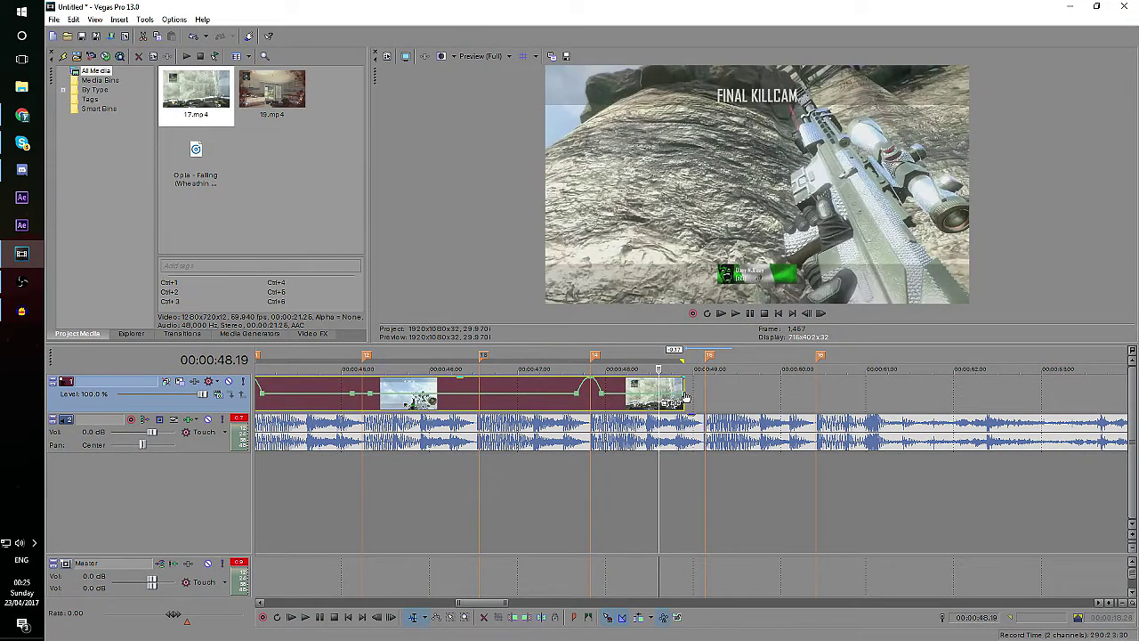
left_click_drag(694, 379, 689, 398)
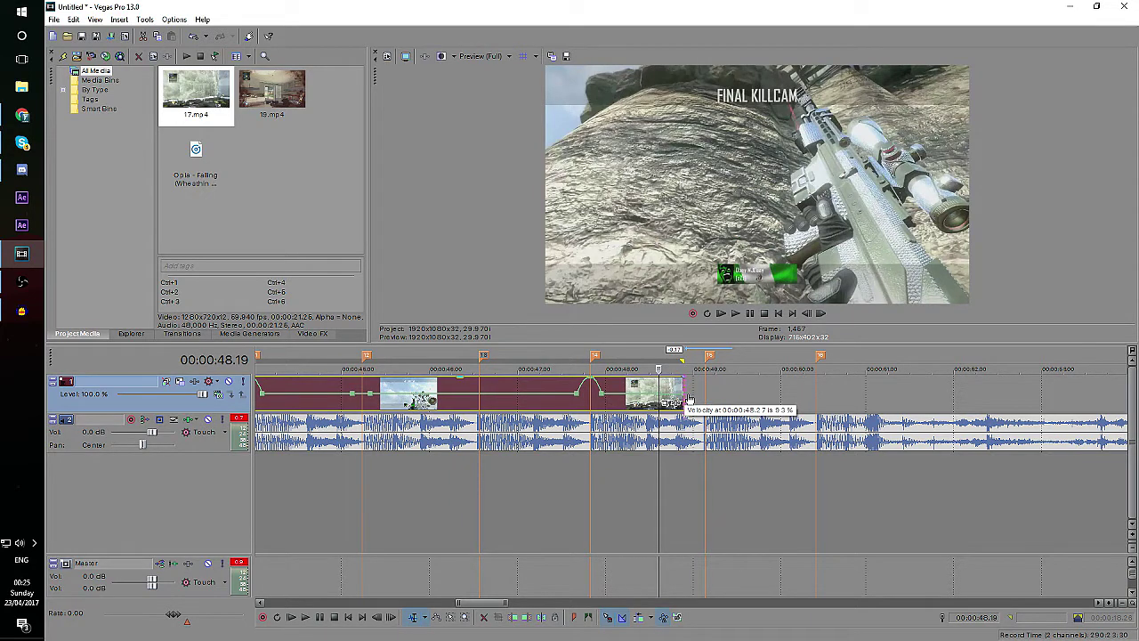
right_click(594, 378)
left_click(604, 374)
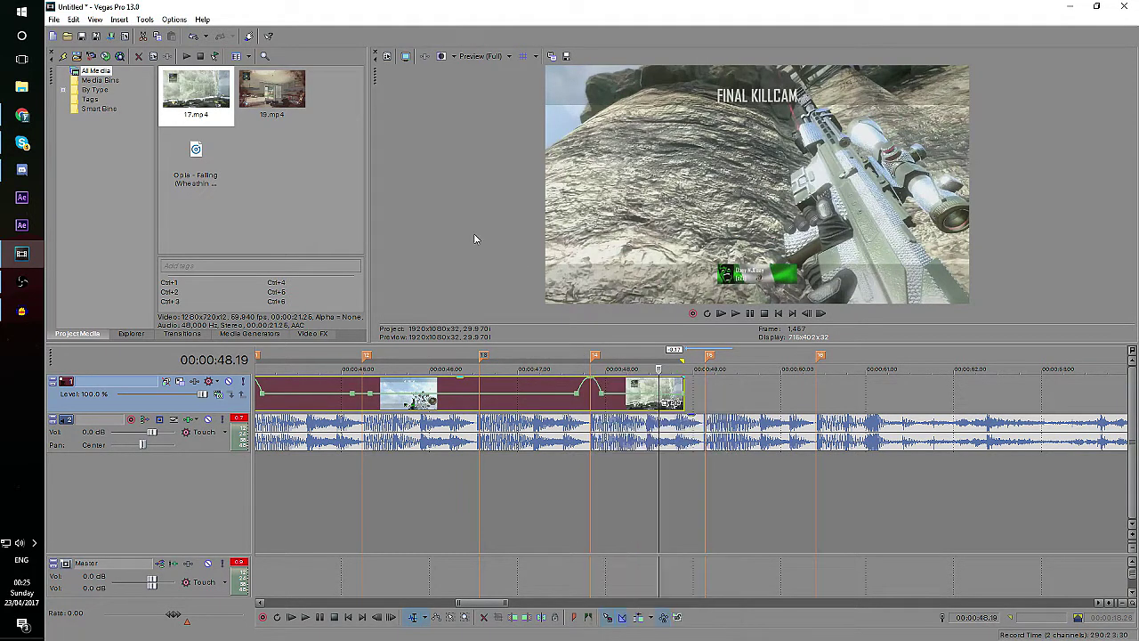
right_click(596, 379)
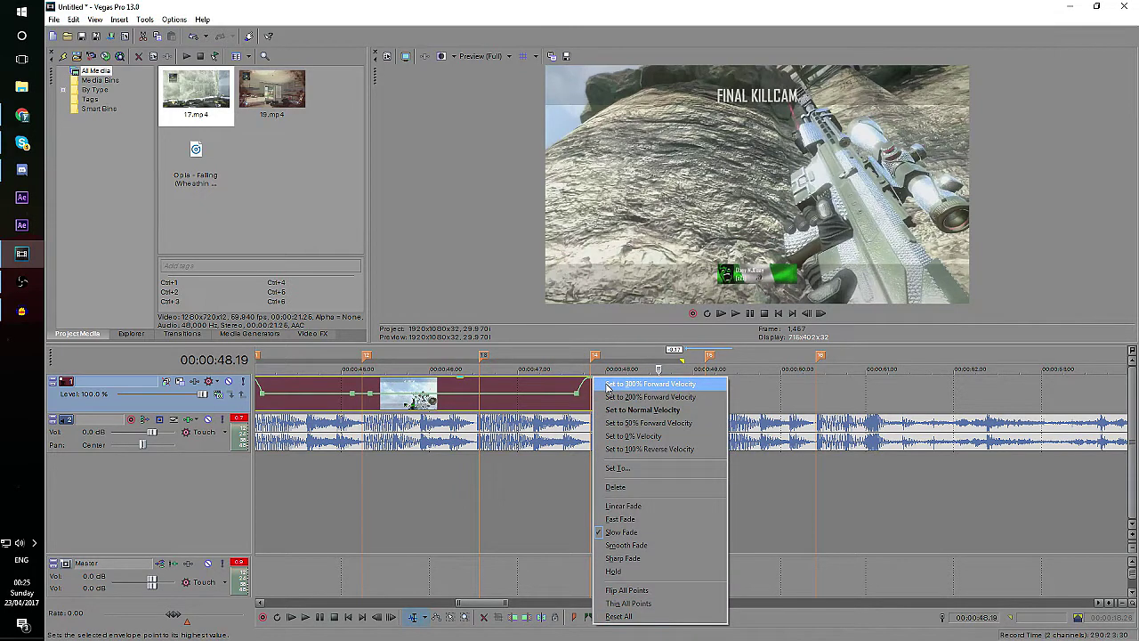
left_click(614, 386)
right_click(595, 384)
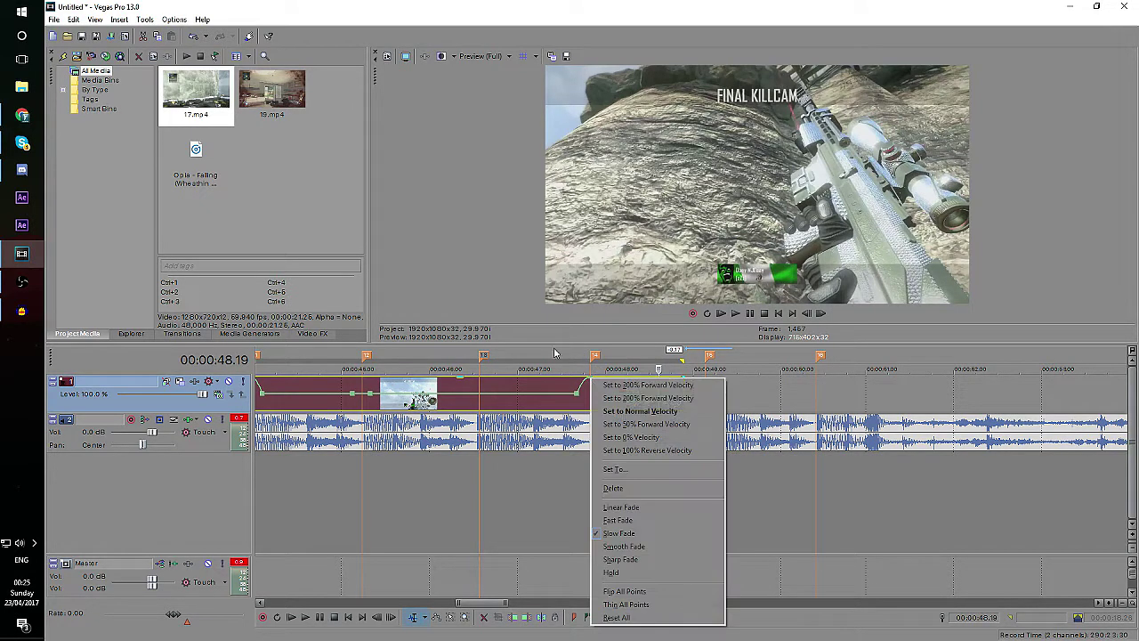
left_click(617, 388)
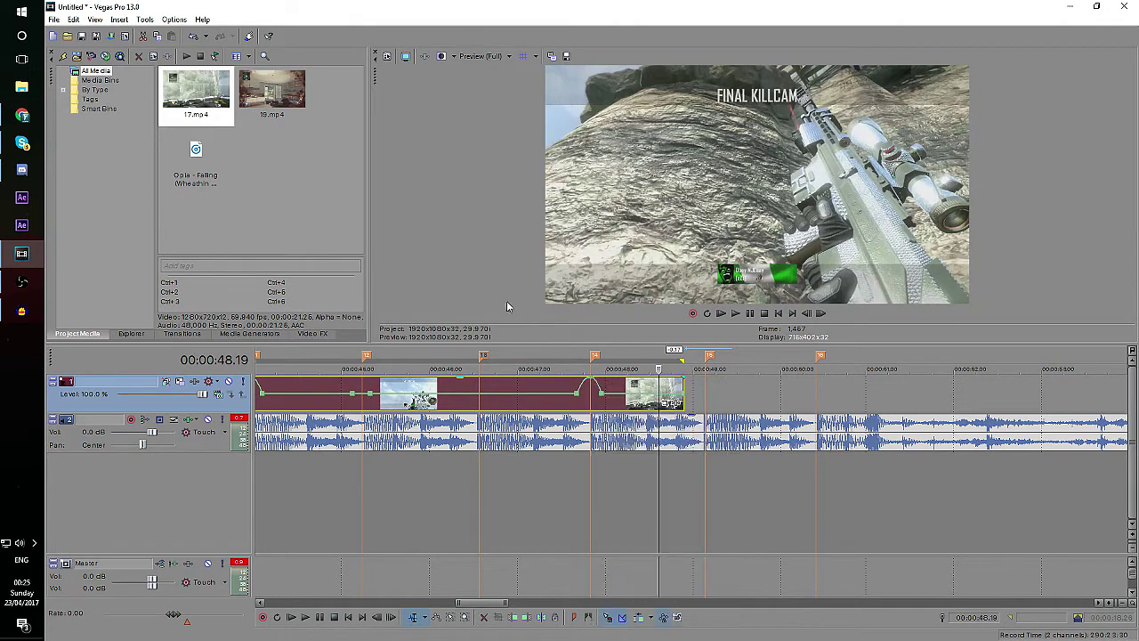
right_click(596, 383)
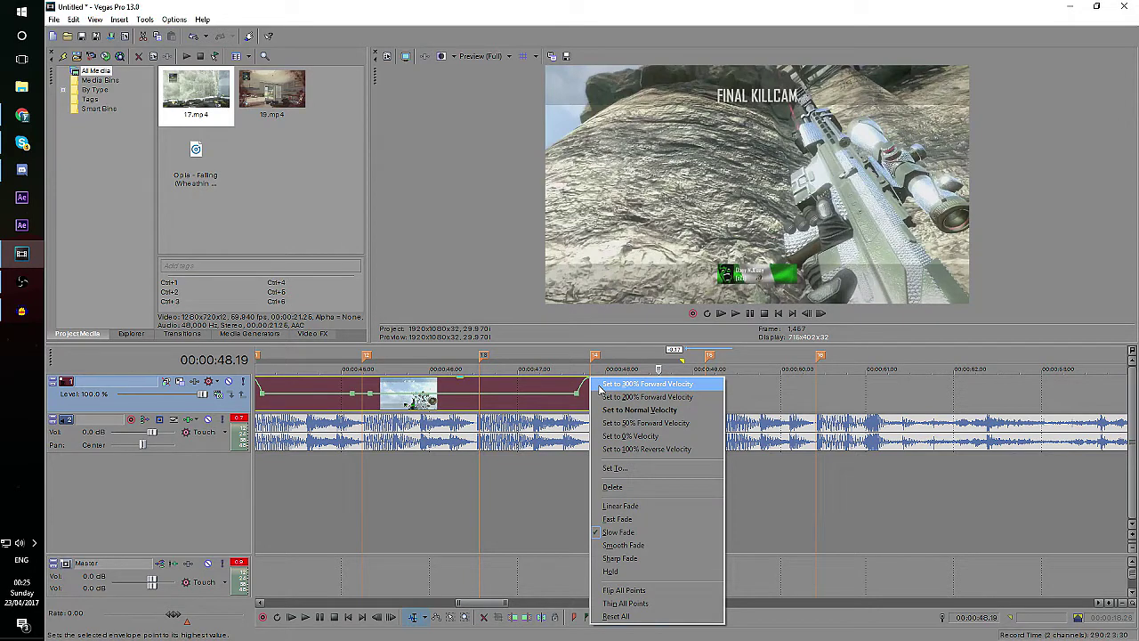
left_click(600, 388)
- Play the edit from its start at 00:00:30.02 past marker 1 to examine how the first speed-up meets the beat
scroll(562, 418, "down", 2)
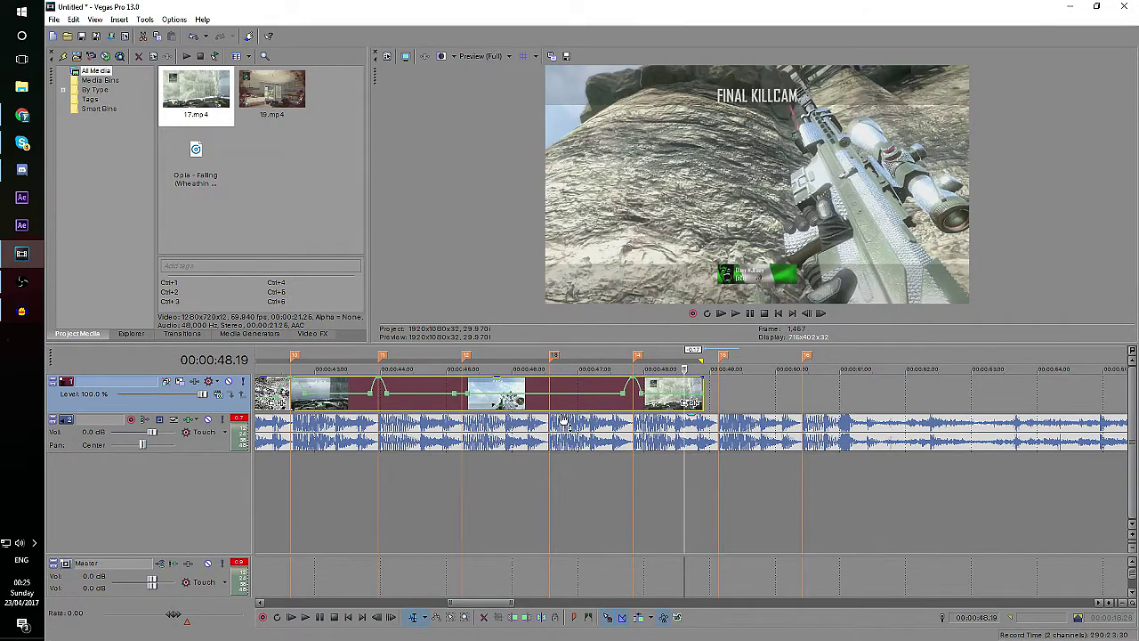
scroll(564, 422, "down", 1)
mouse_move(701, 358)
left_mouse_down()
mouse_move(369, 331)
mouse_move(255, 343)
mouse_move(395, 354)
left_mouse_up()
left_click(310, 354)
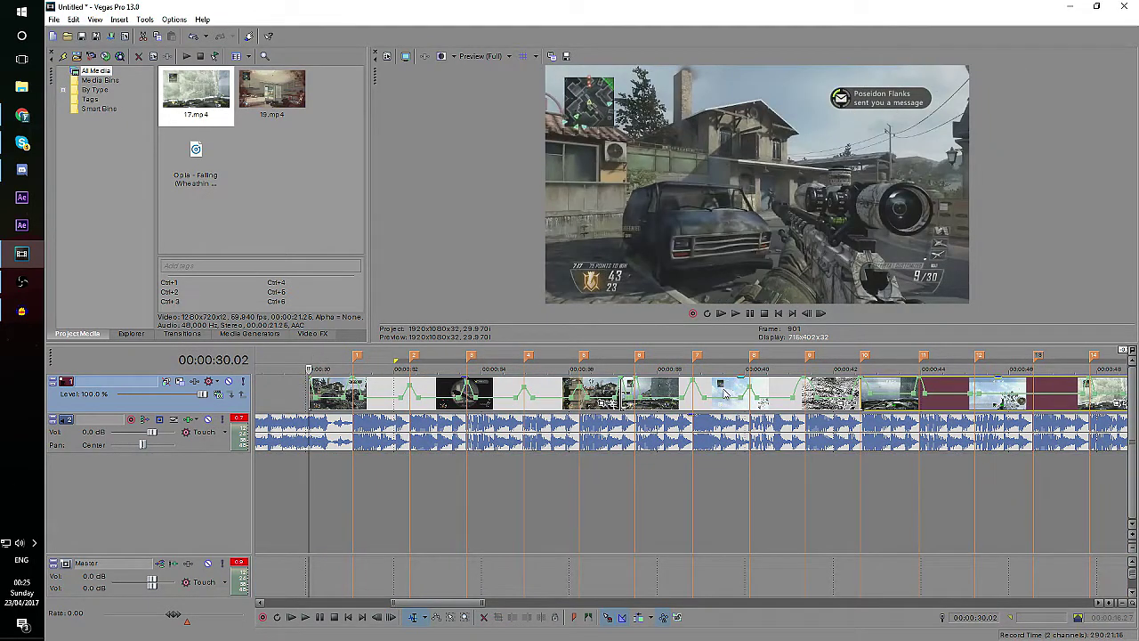
scroll(677, 403, "up", 1)
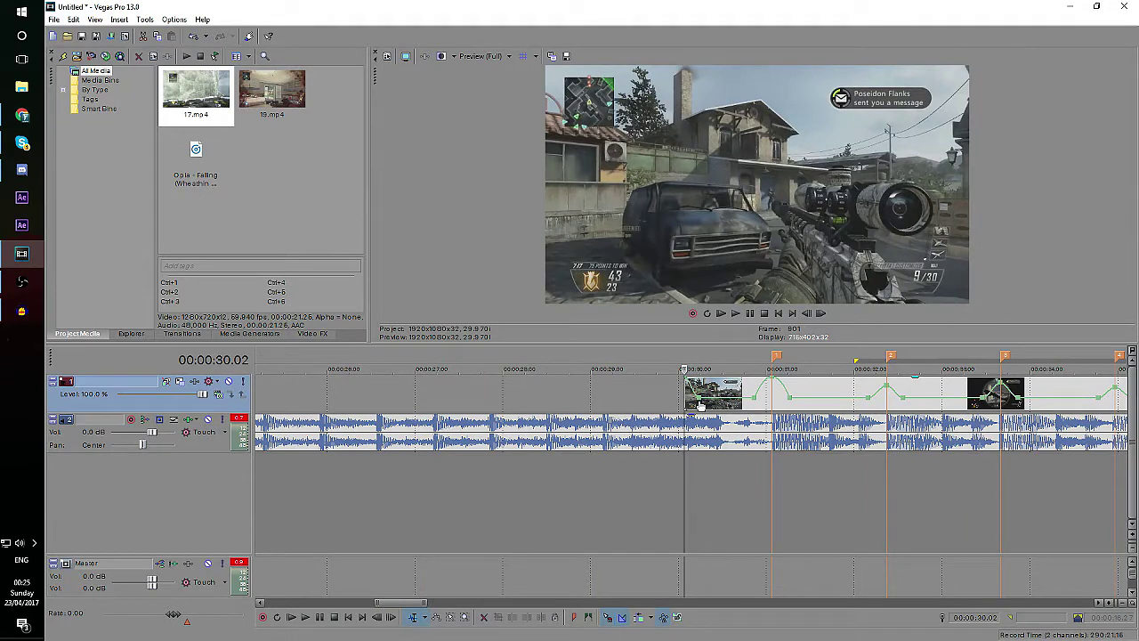
left_click(736, 314)
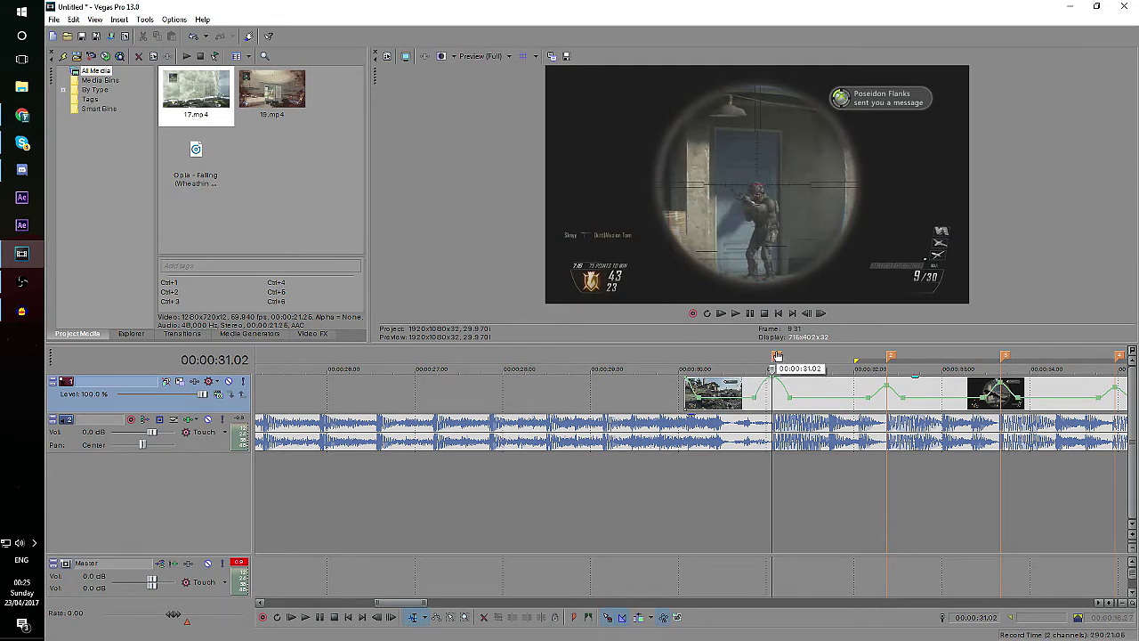
key("space")
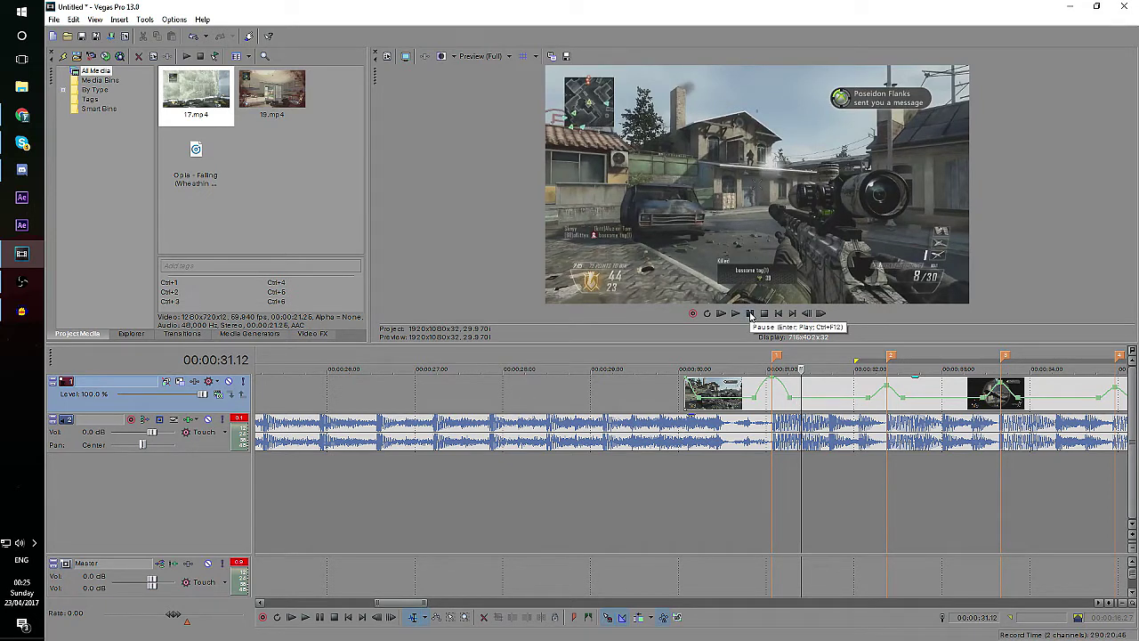
- Play the gameplay up to marker 2 and replay it from there to marker 3 to compare the shots with the beats
left_click(750, 316)
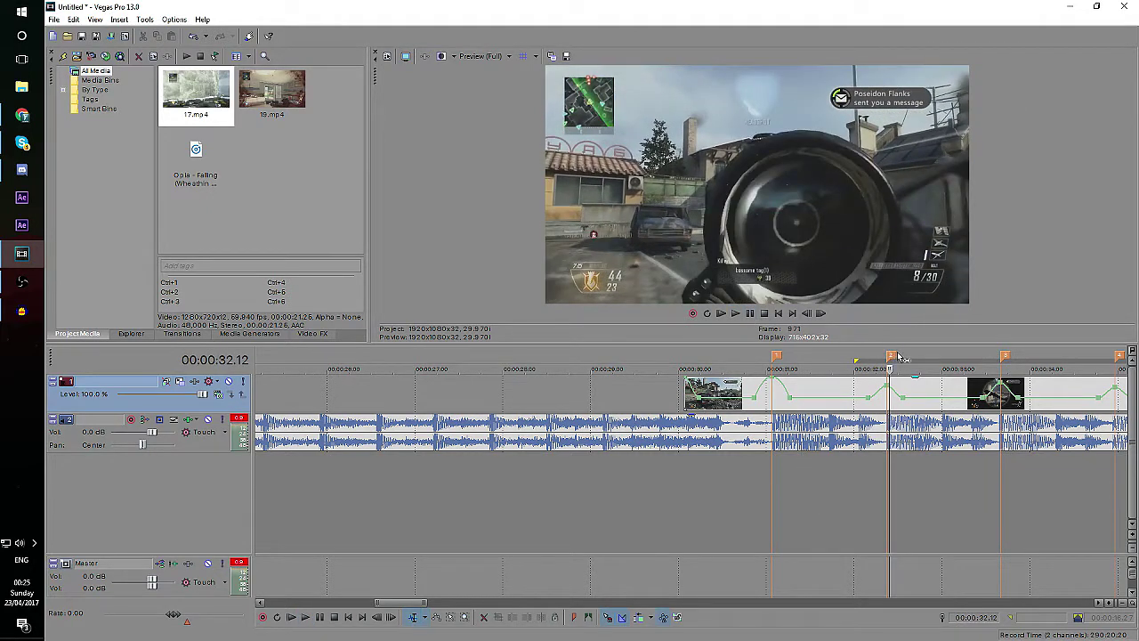
left_click(892, 356)
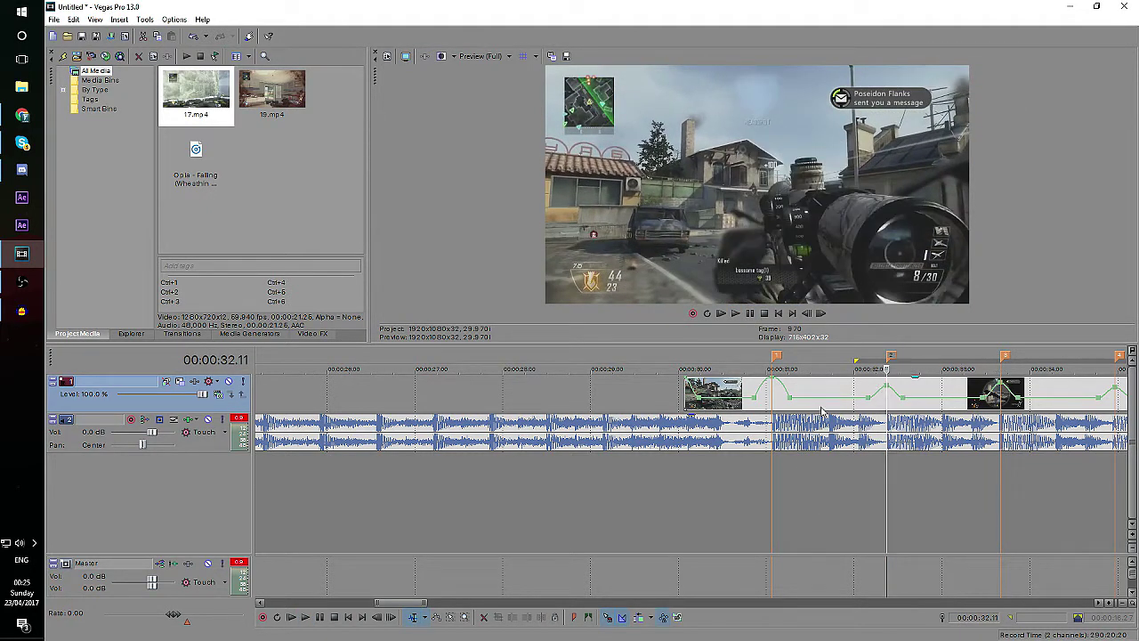
left_click(751, 316)
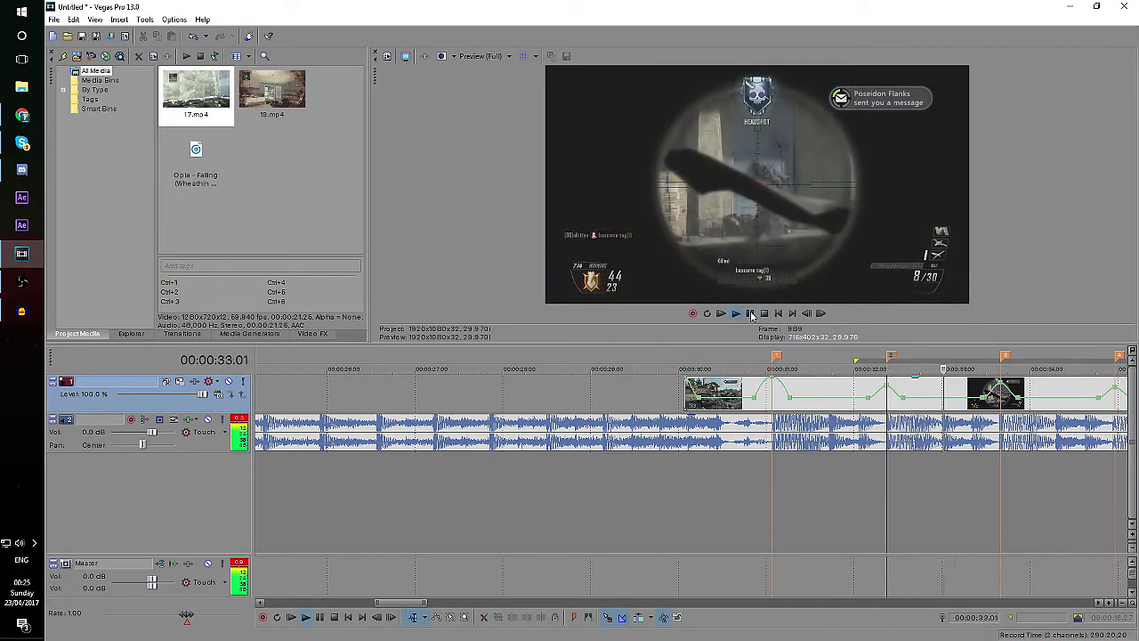
left_click(1006, 357)
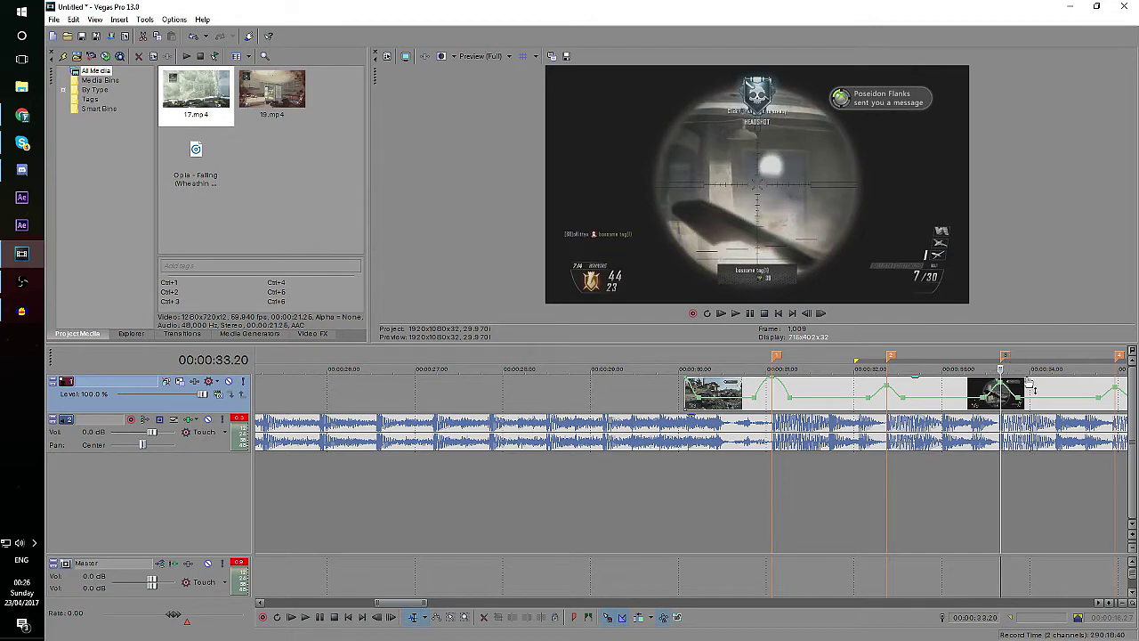
left_click(890, 357)
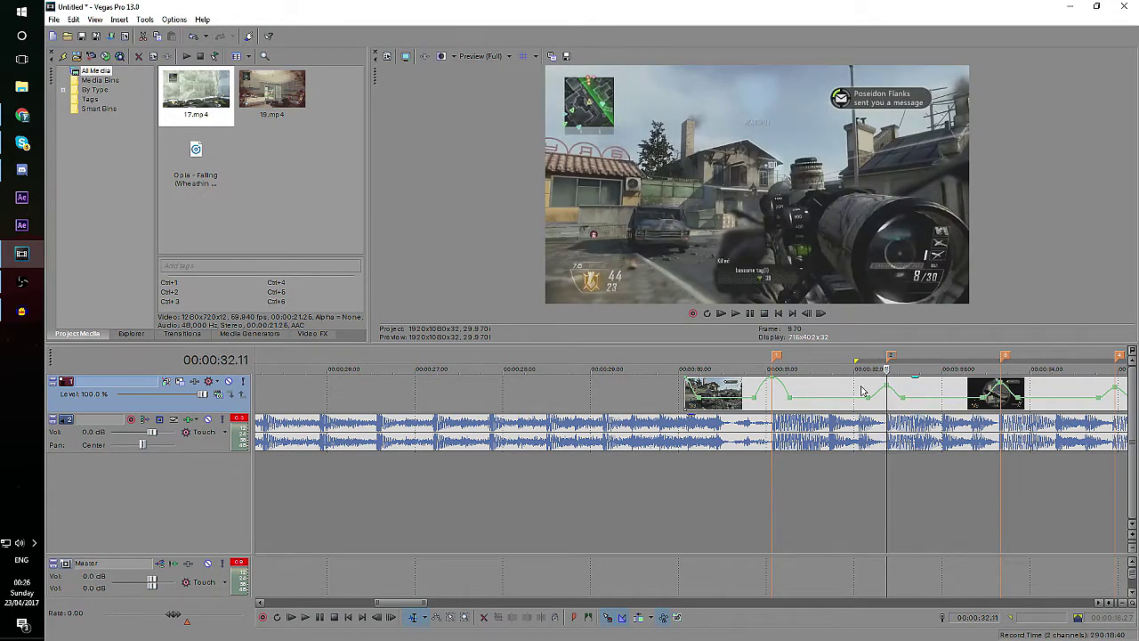
scroll(862, 392, "down", 2)
left_click(750, 315)
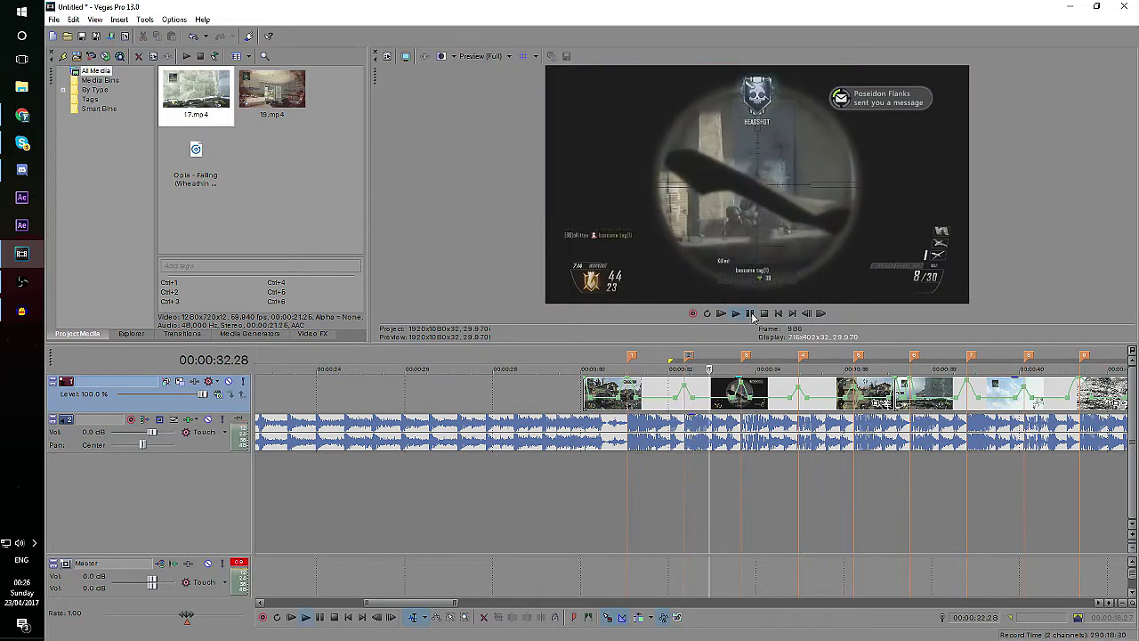
left_click(751, 314)
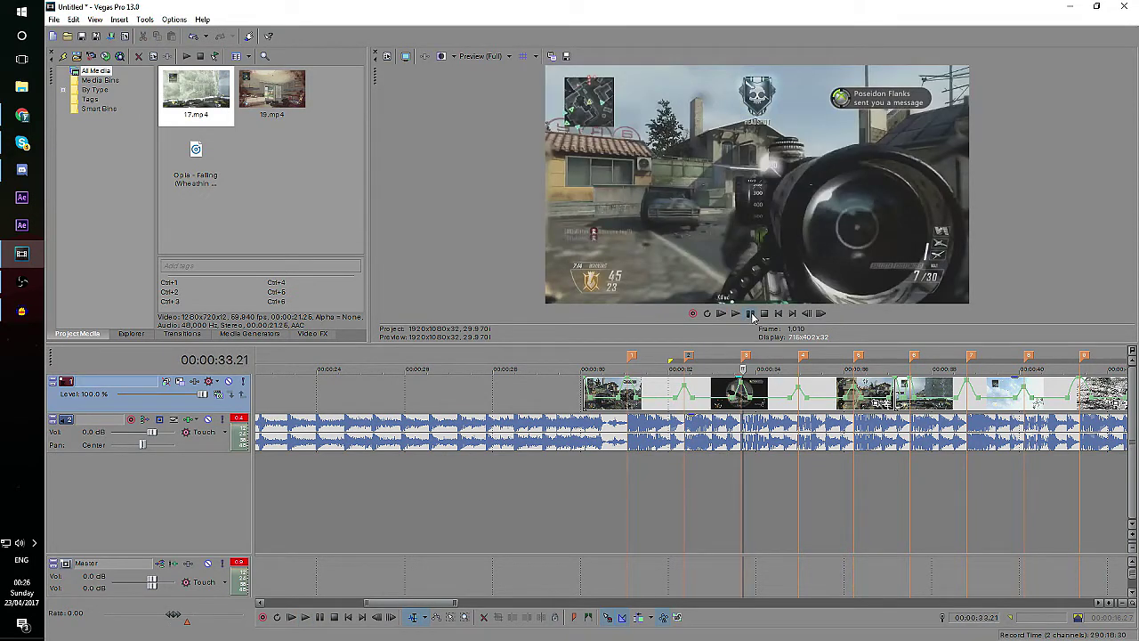
- Play the edit from marker 3 to 00:00:42.10, just before marker 10, to review the remaining gameplay speed-ups
left_click(750, 314)
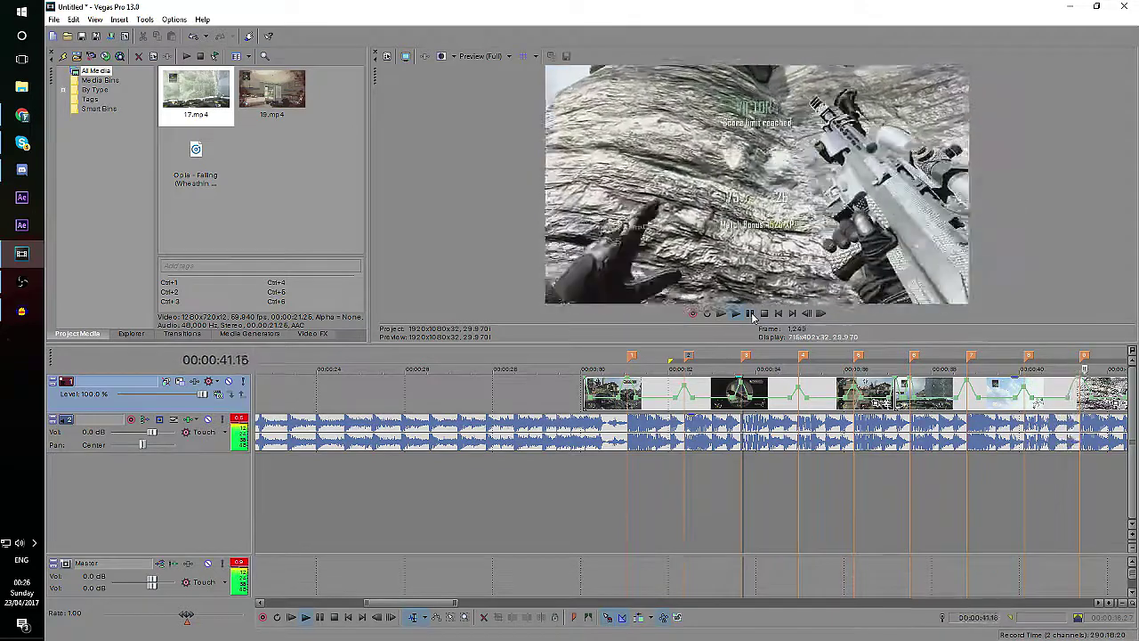
left_click(750, 314)
scroll(783, 356, "down", 3)
scroll(805, 357, "up", 2)
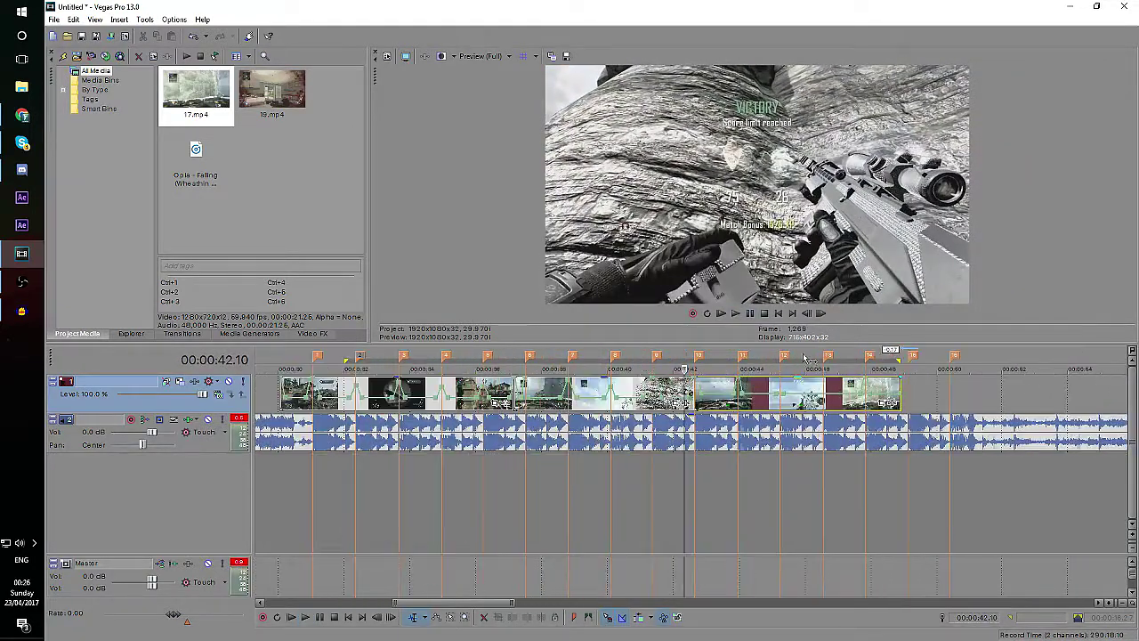